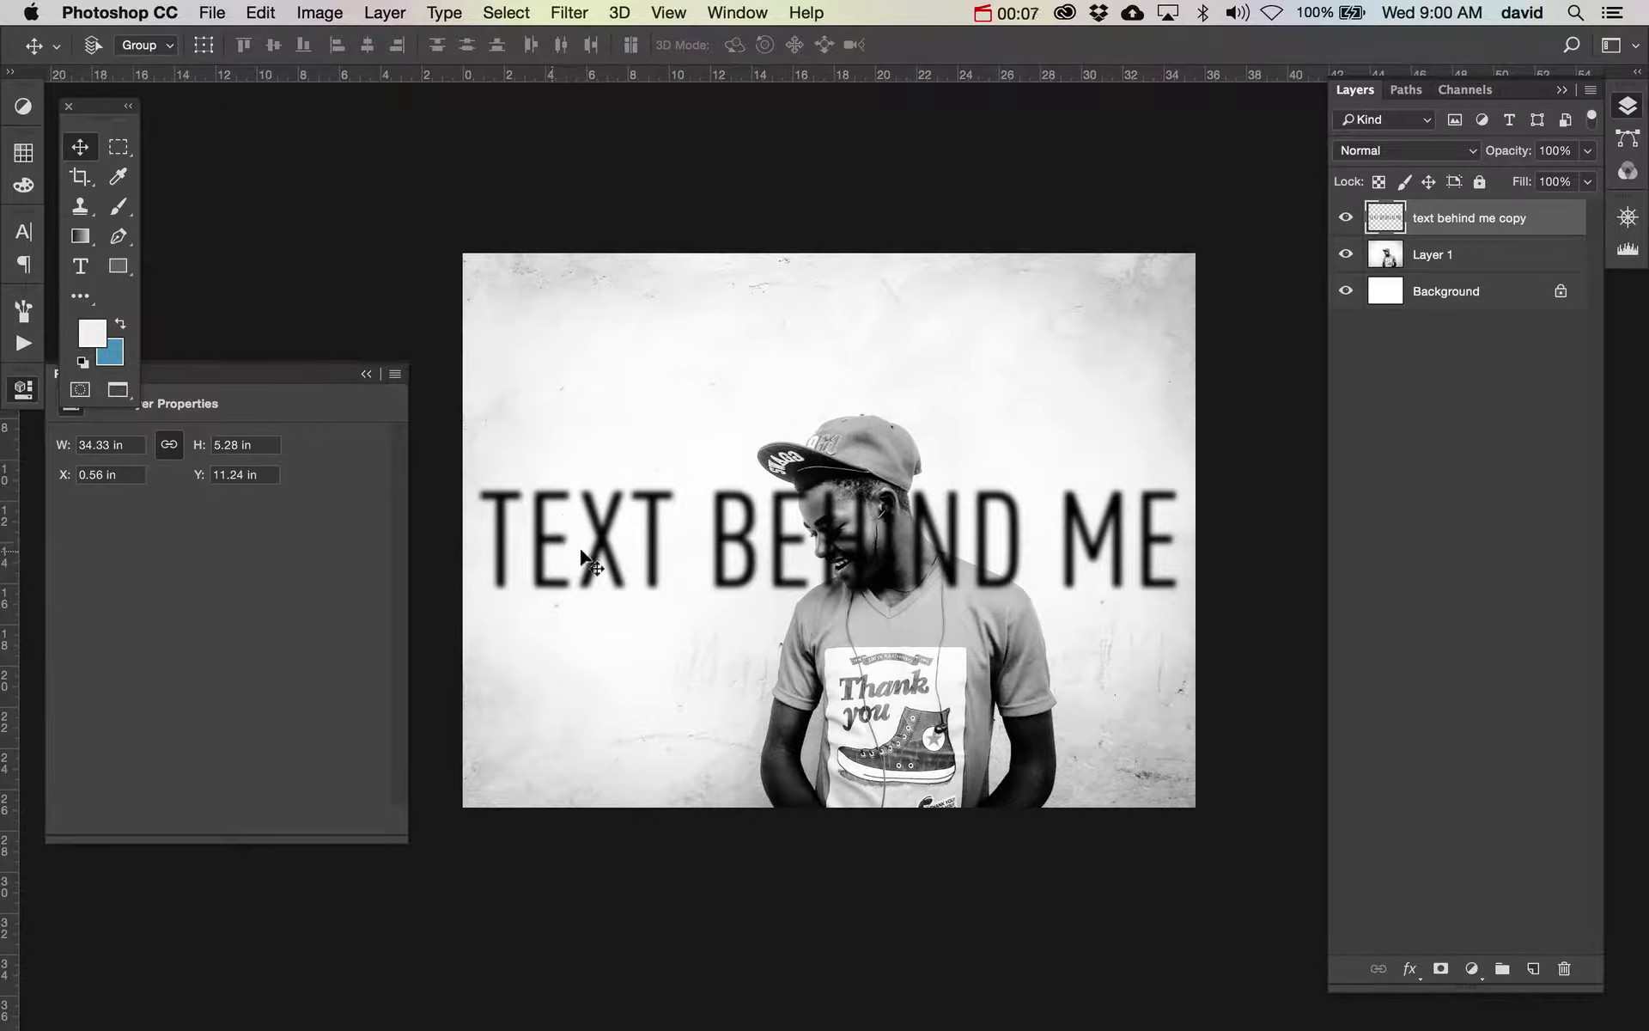
- Hide the blurred 'text behind me copy' layer and select Layer 1 with the boy's photo
click(1345, 220)
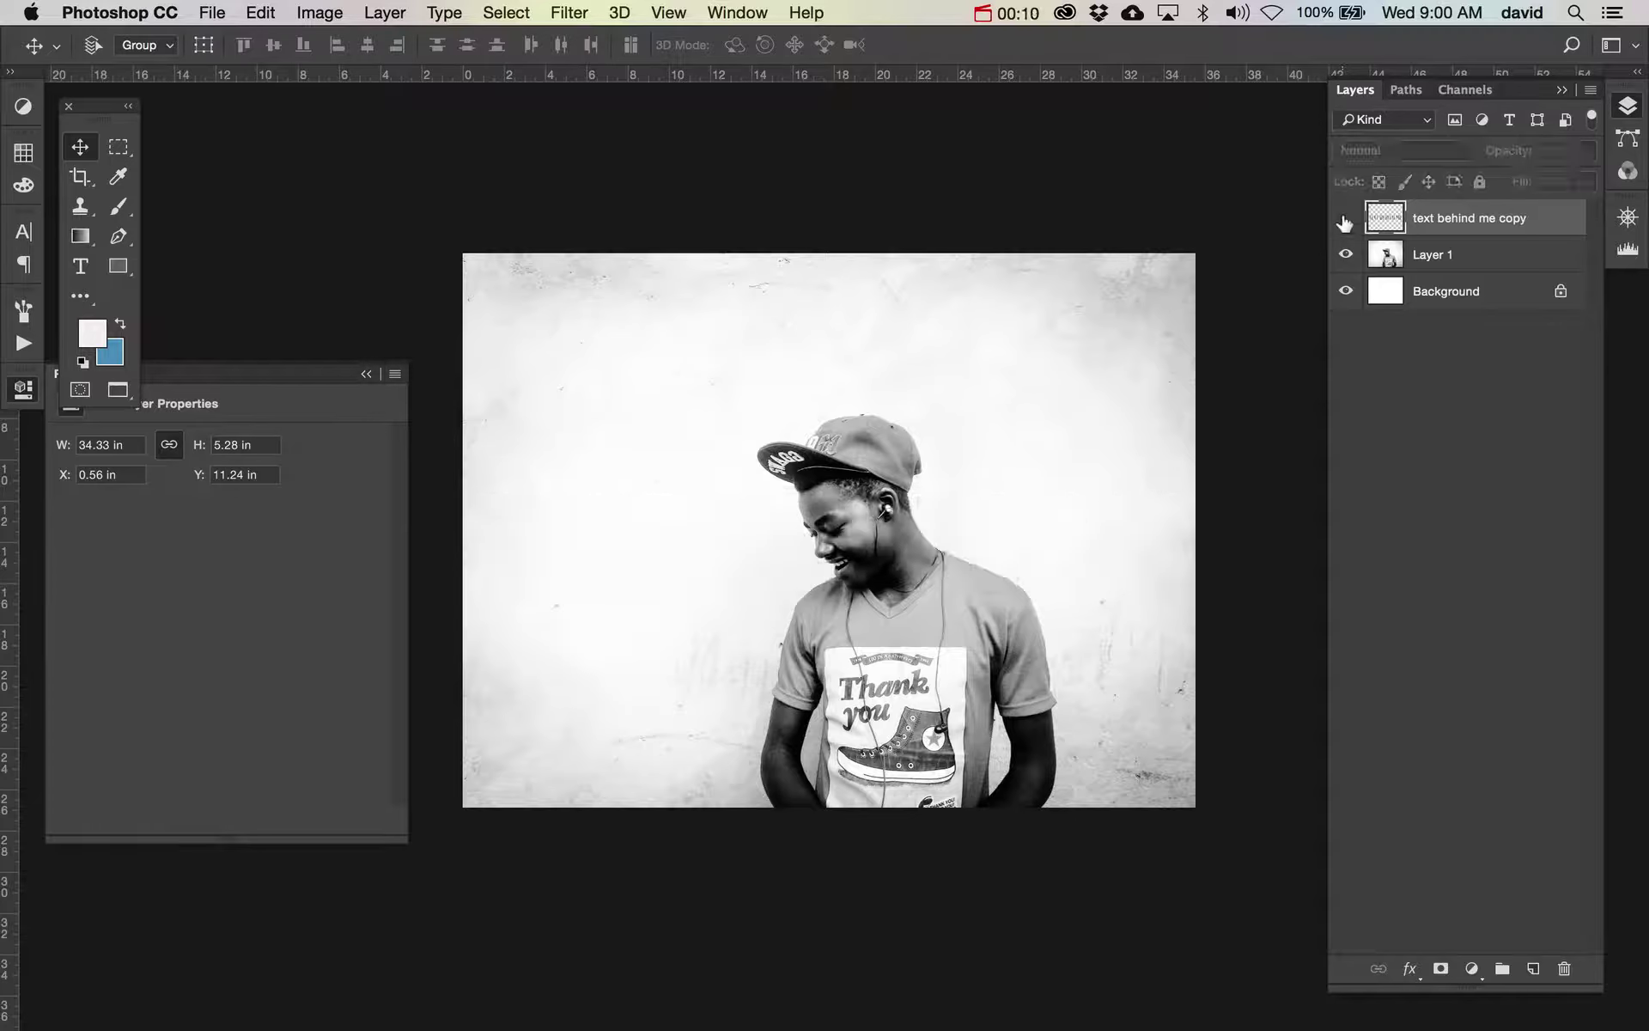
click(1384, 254)
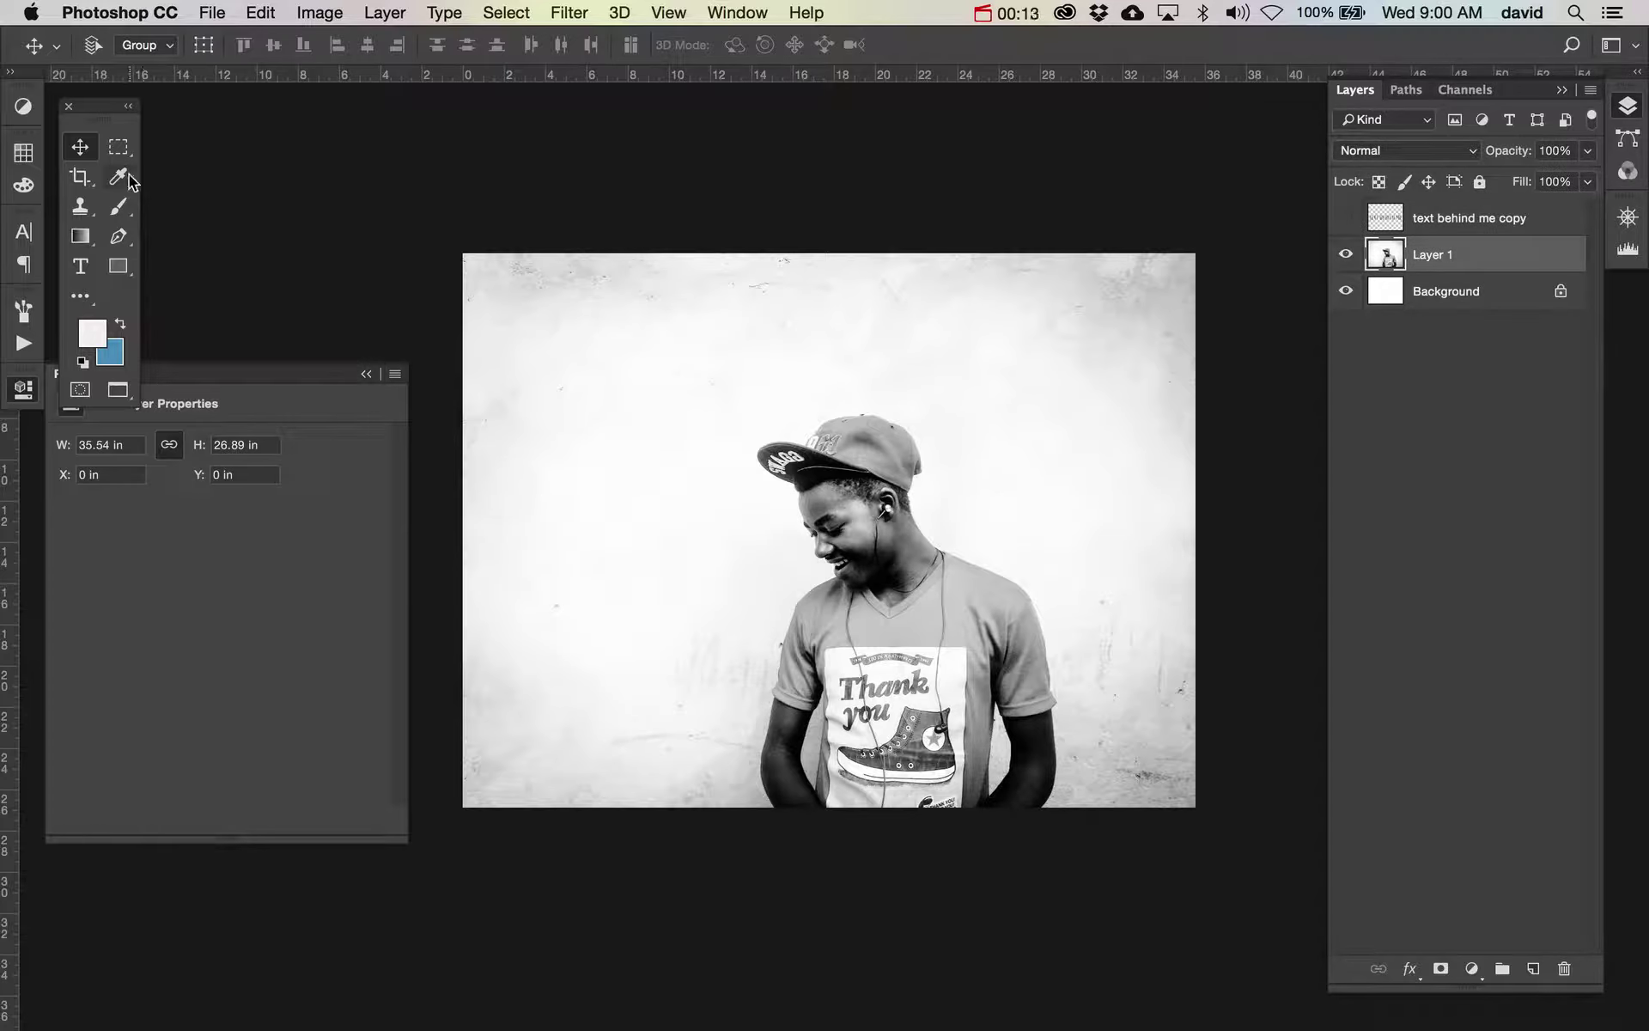
- Select the boy's cap, face and forearm with Quick Selection, then show and target the text layer
click(120, 151)
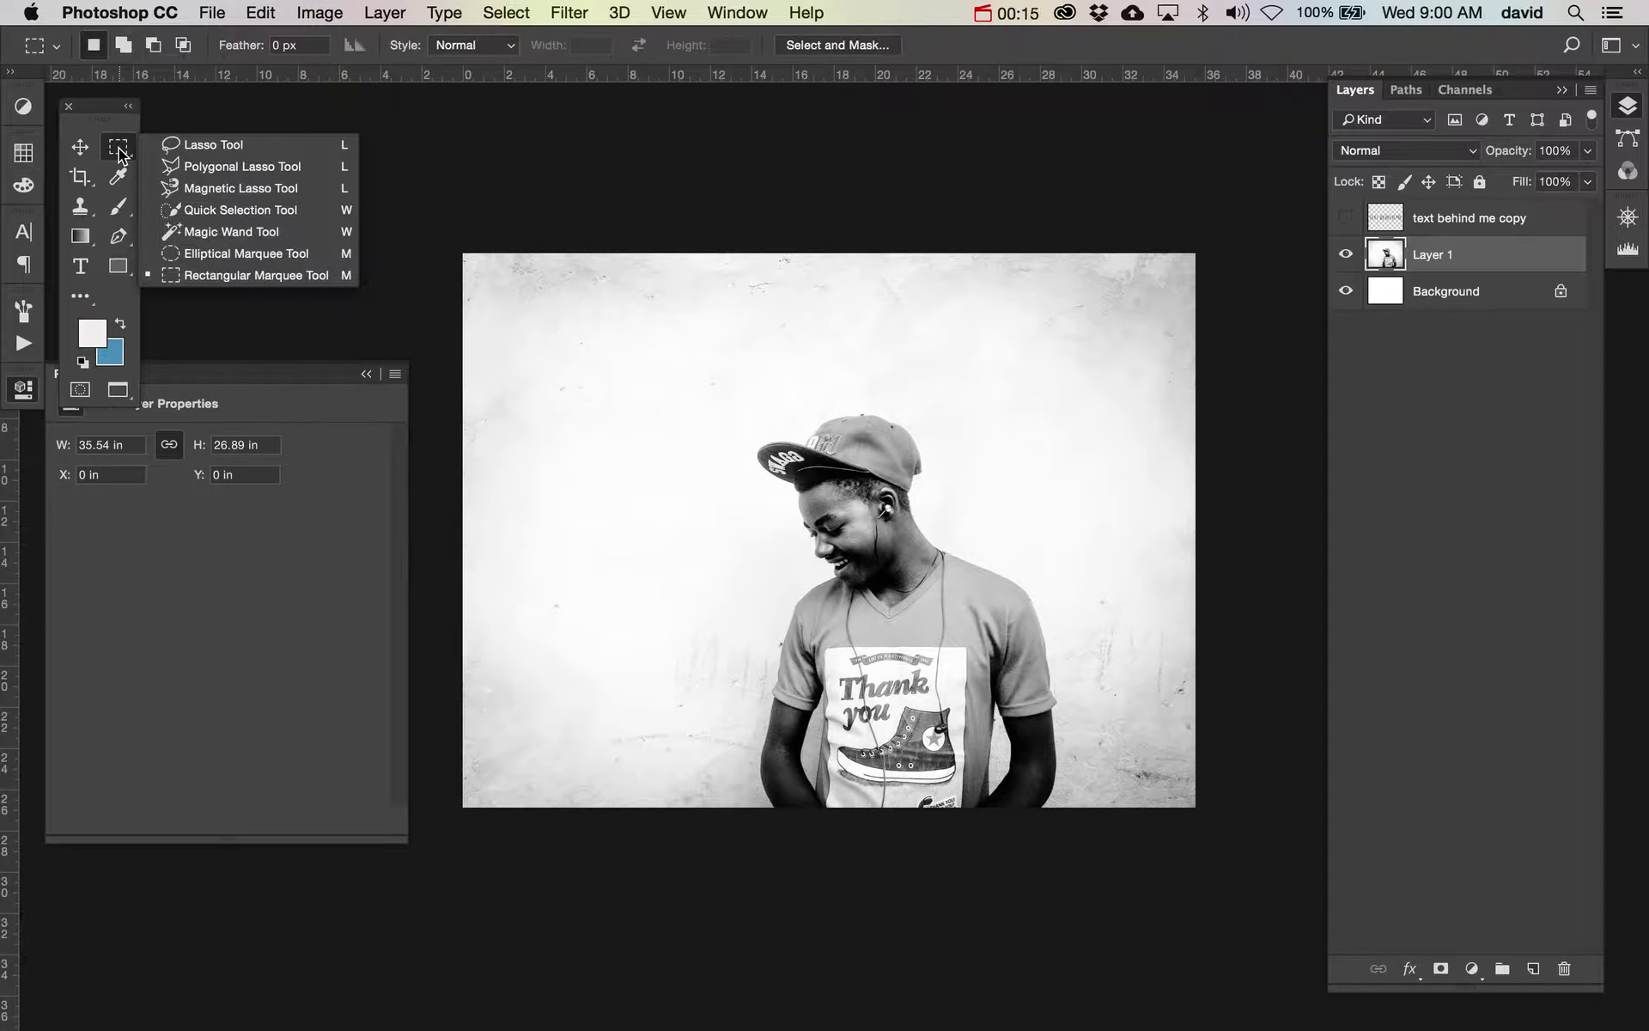
click(185, 215)
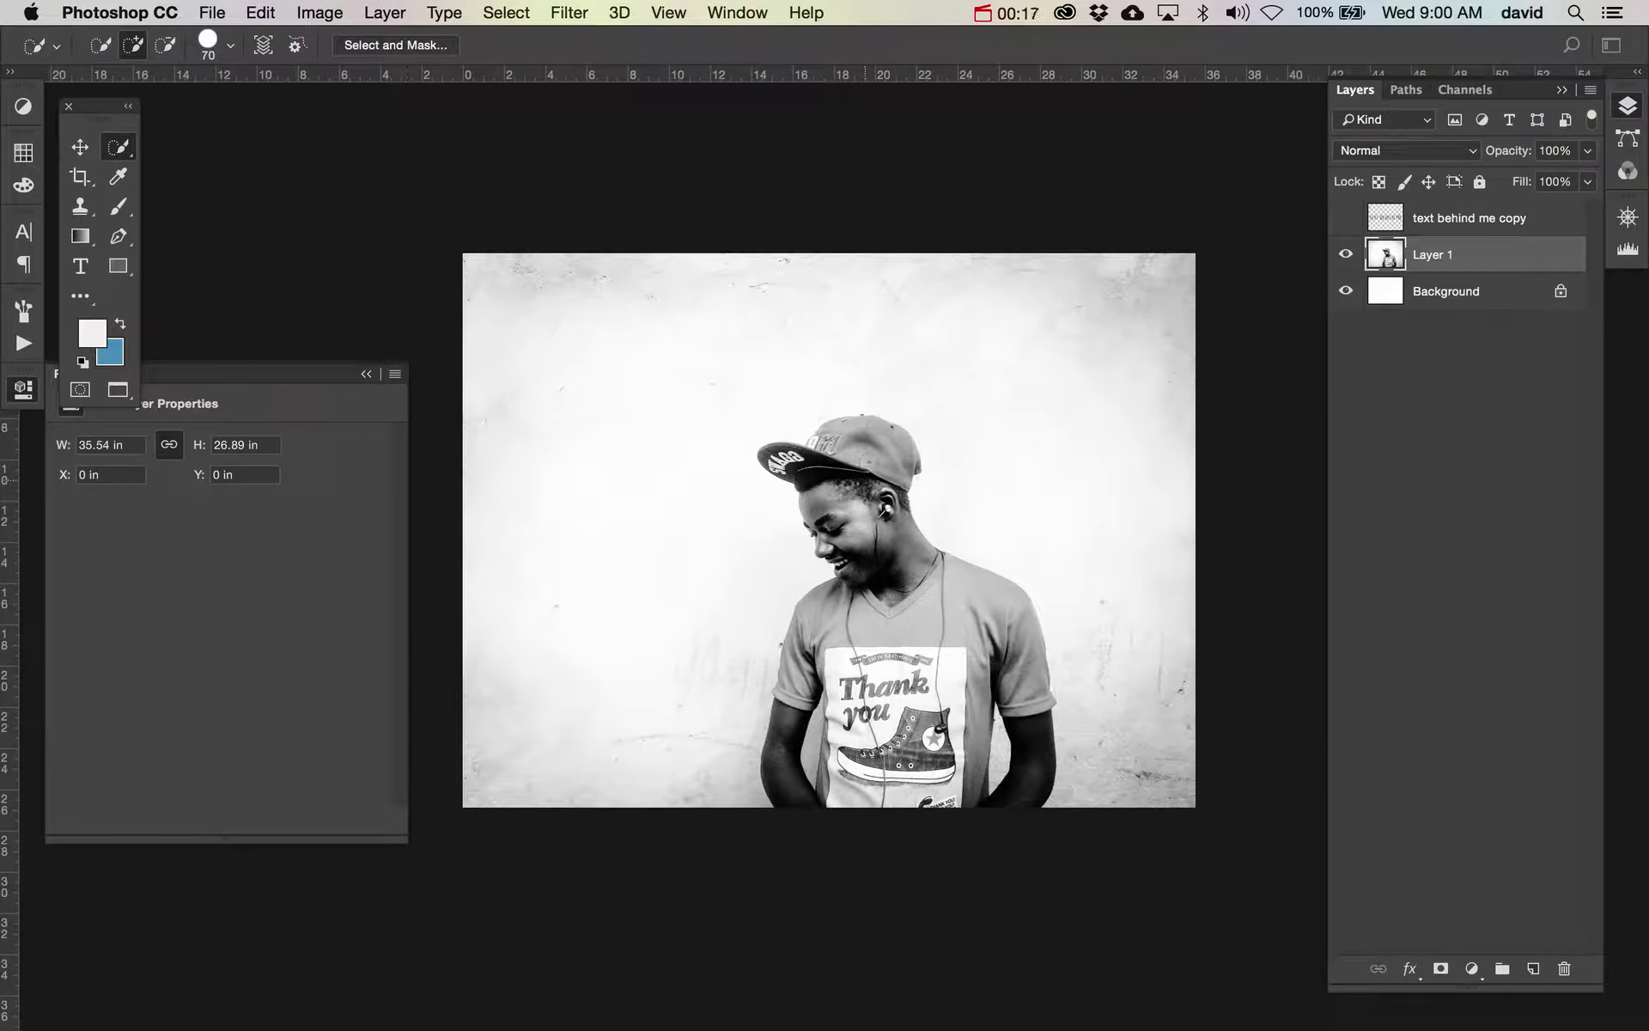
drag(842, 486, 817, 470)
drag(901, 574, 901, 585)
drag(787, 710, 789, 769)
click(1347, 218)
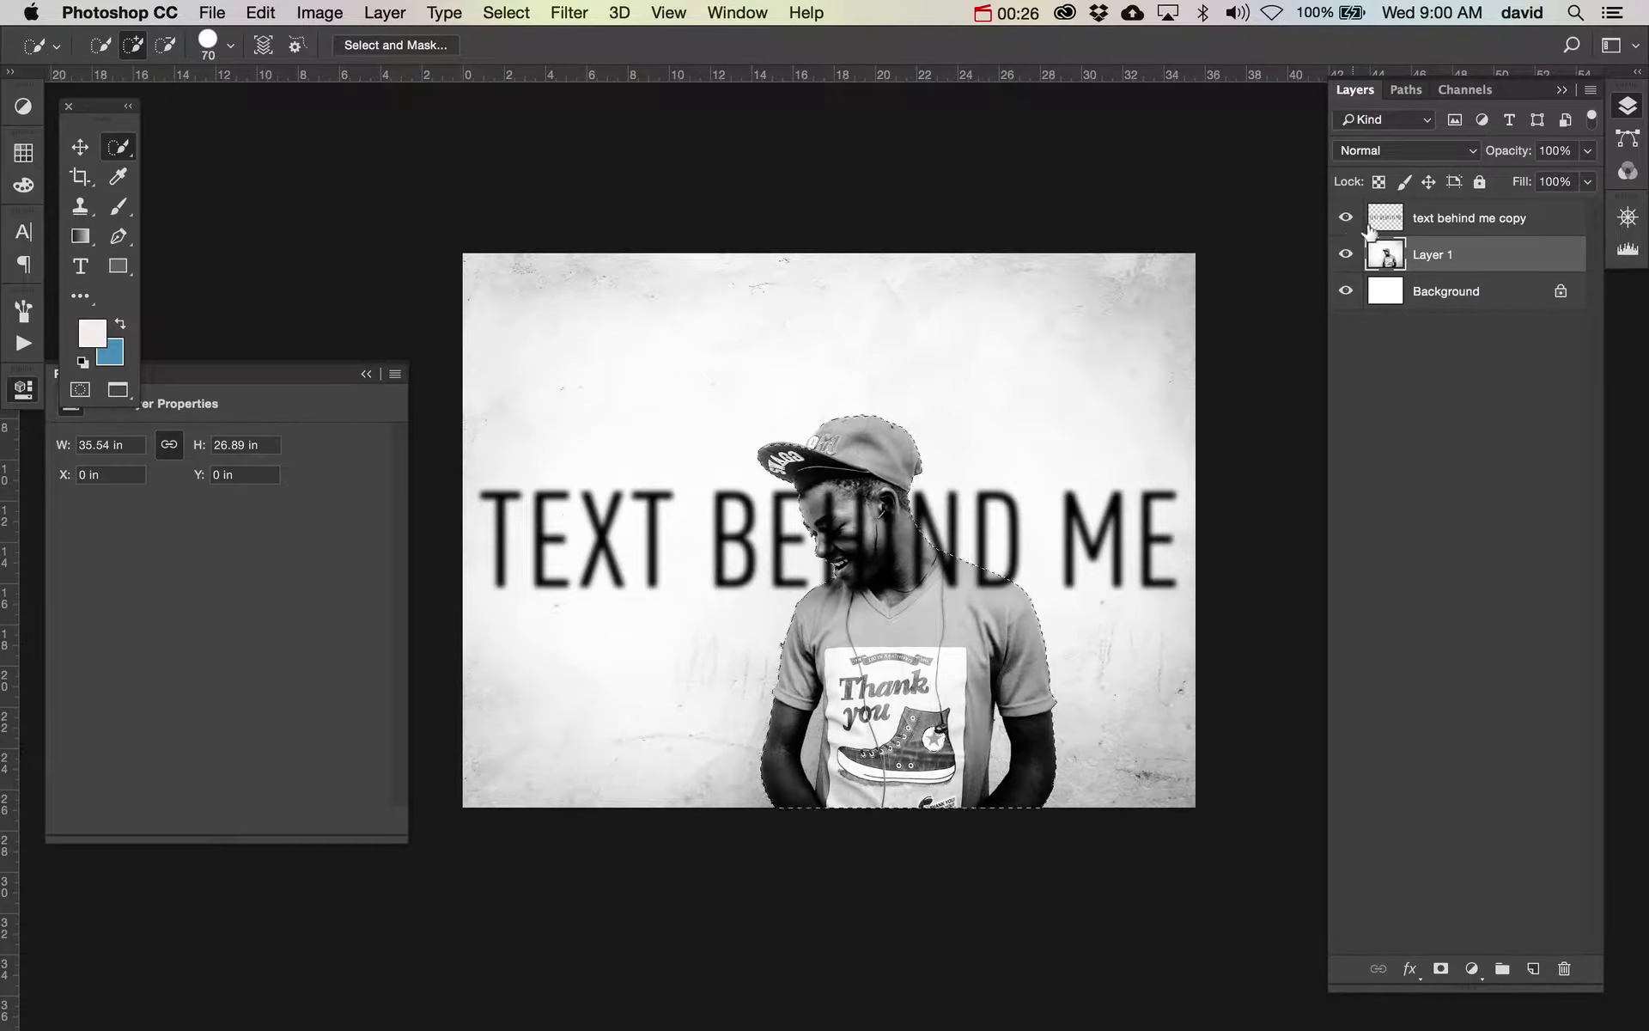
click(1396, 225)
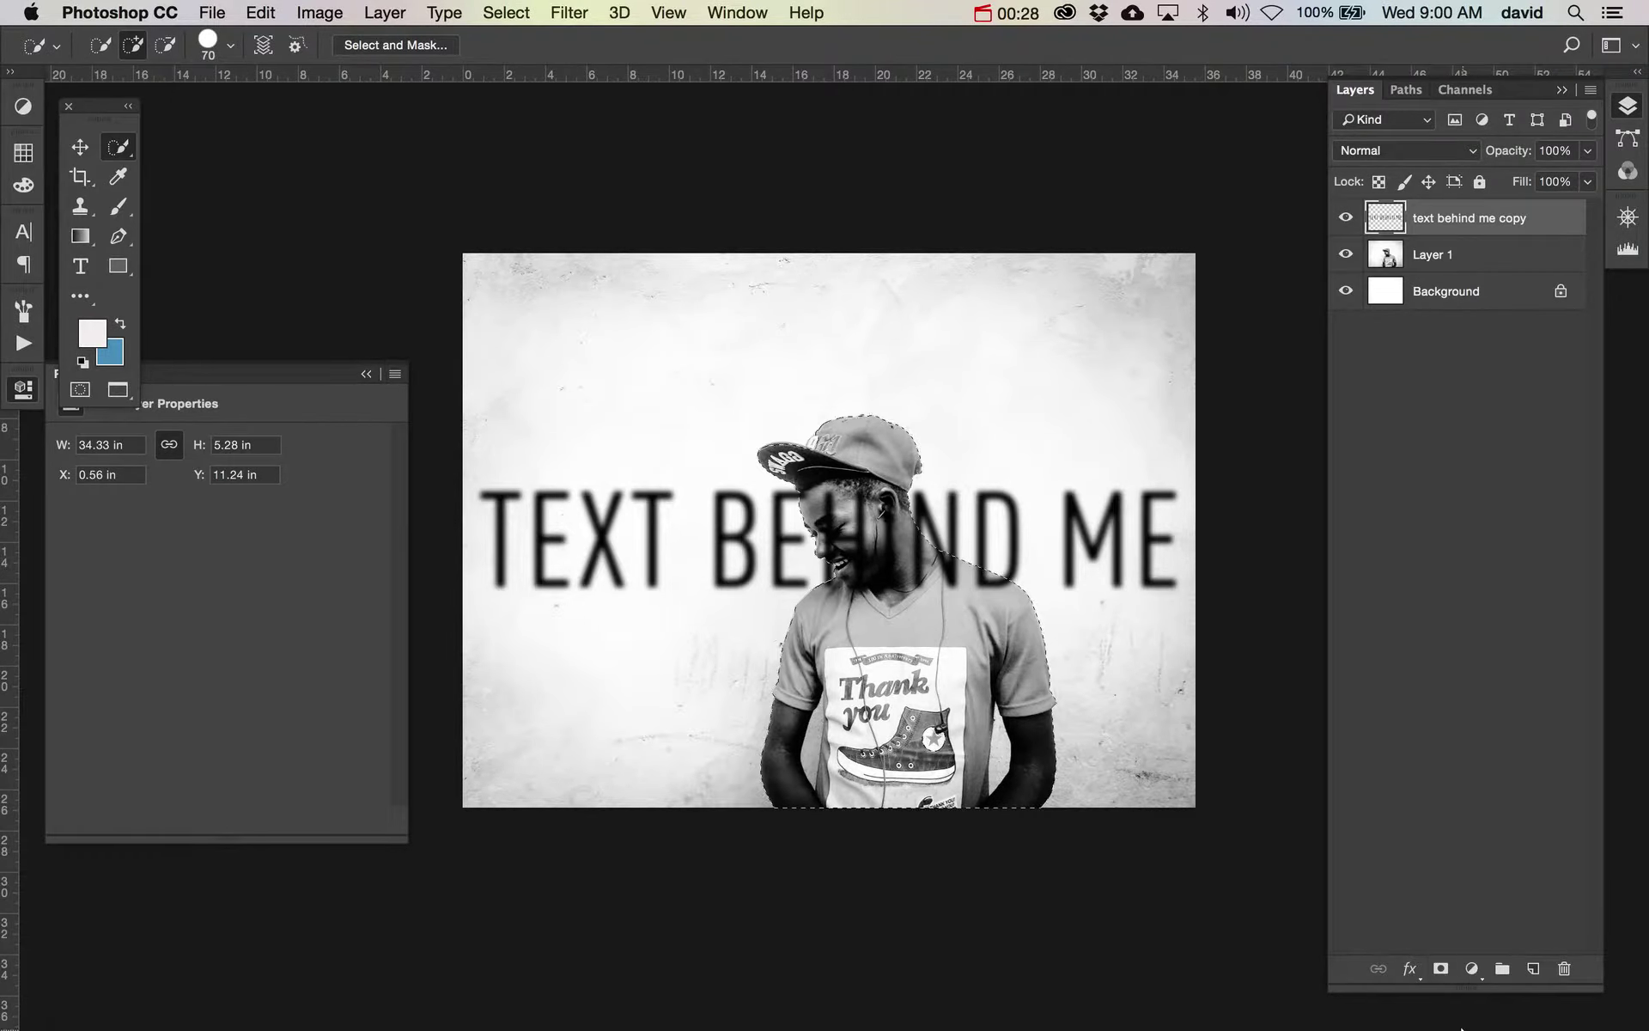
- Replace the text layer's boy-shaped mask with an inverted one so the text passes behind him
click(1441, 969)
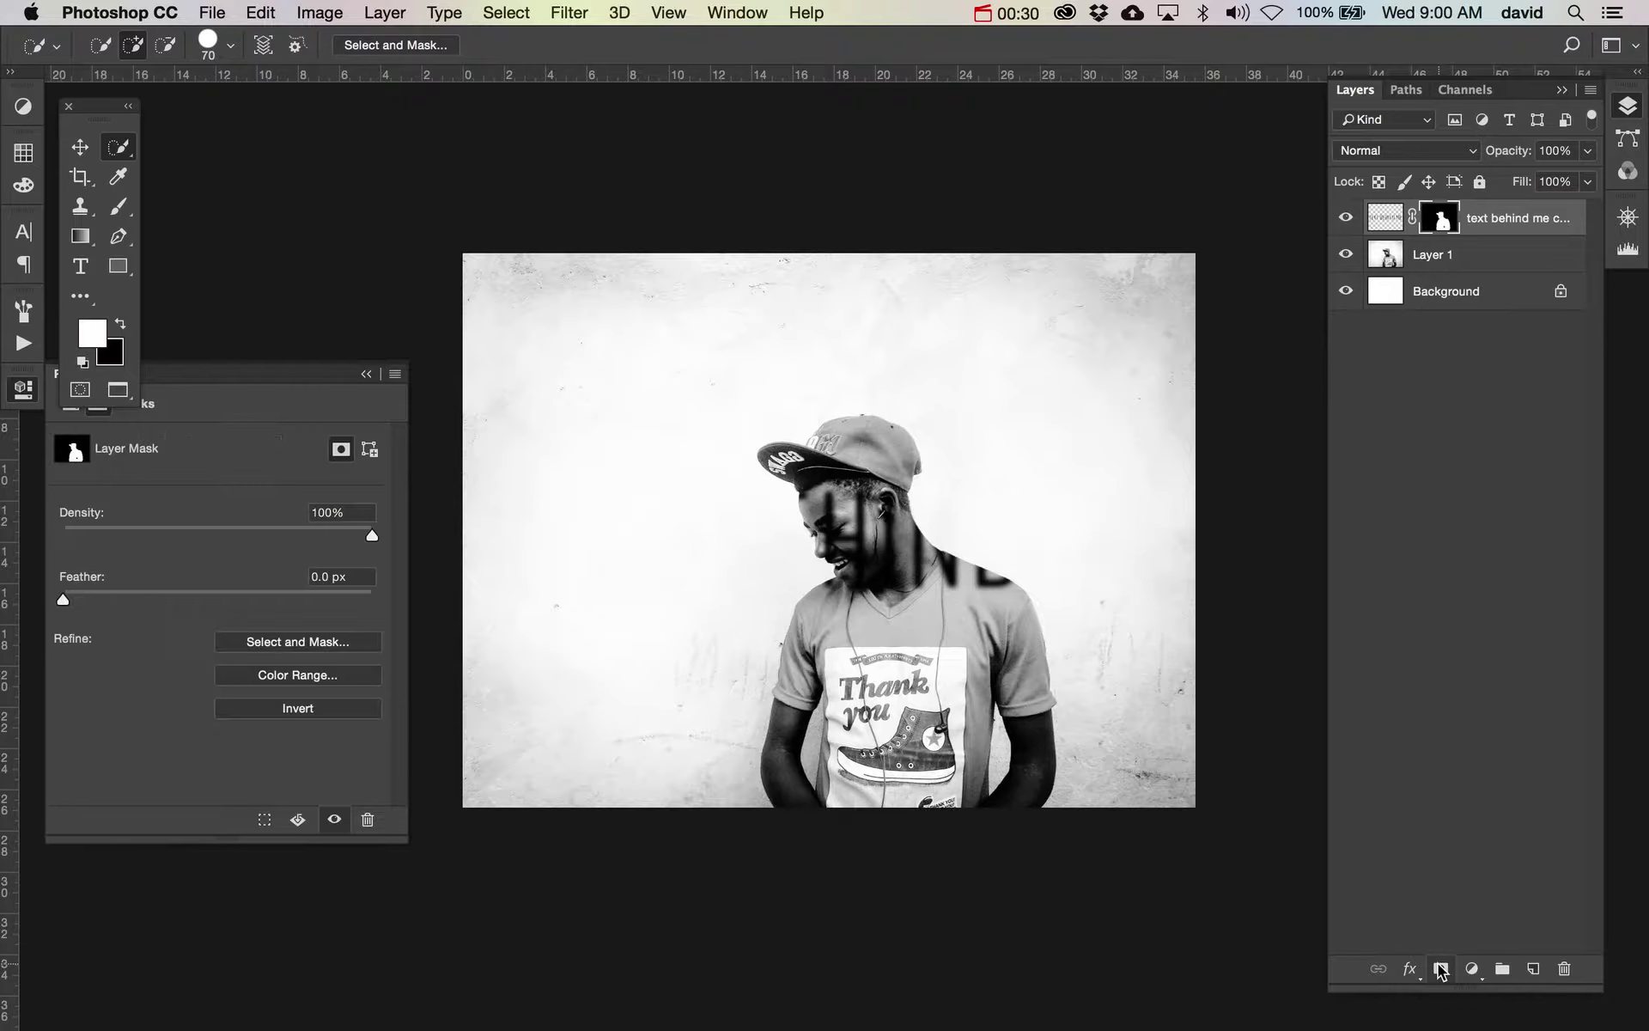
key(super+z)
click(1442, 969)
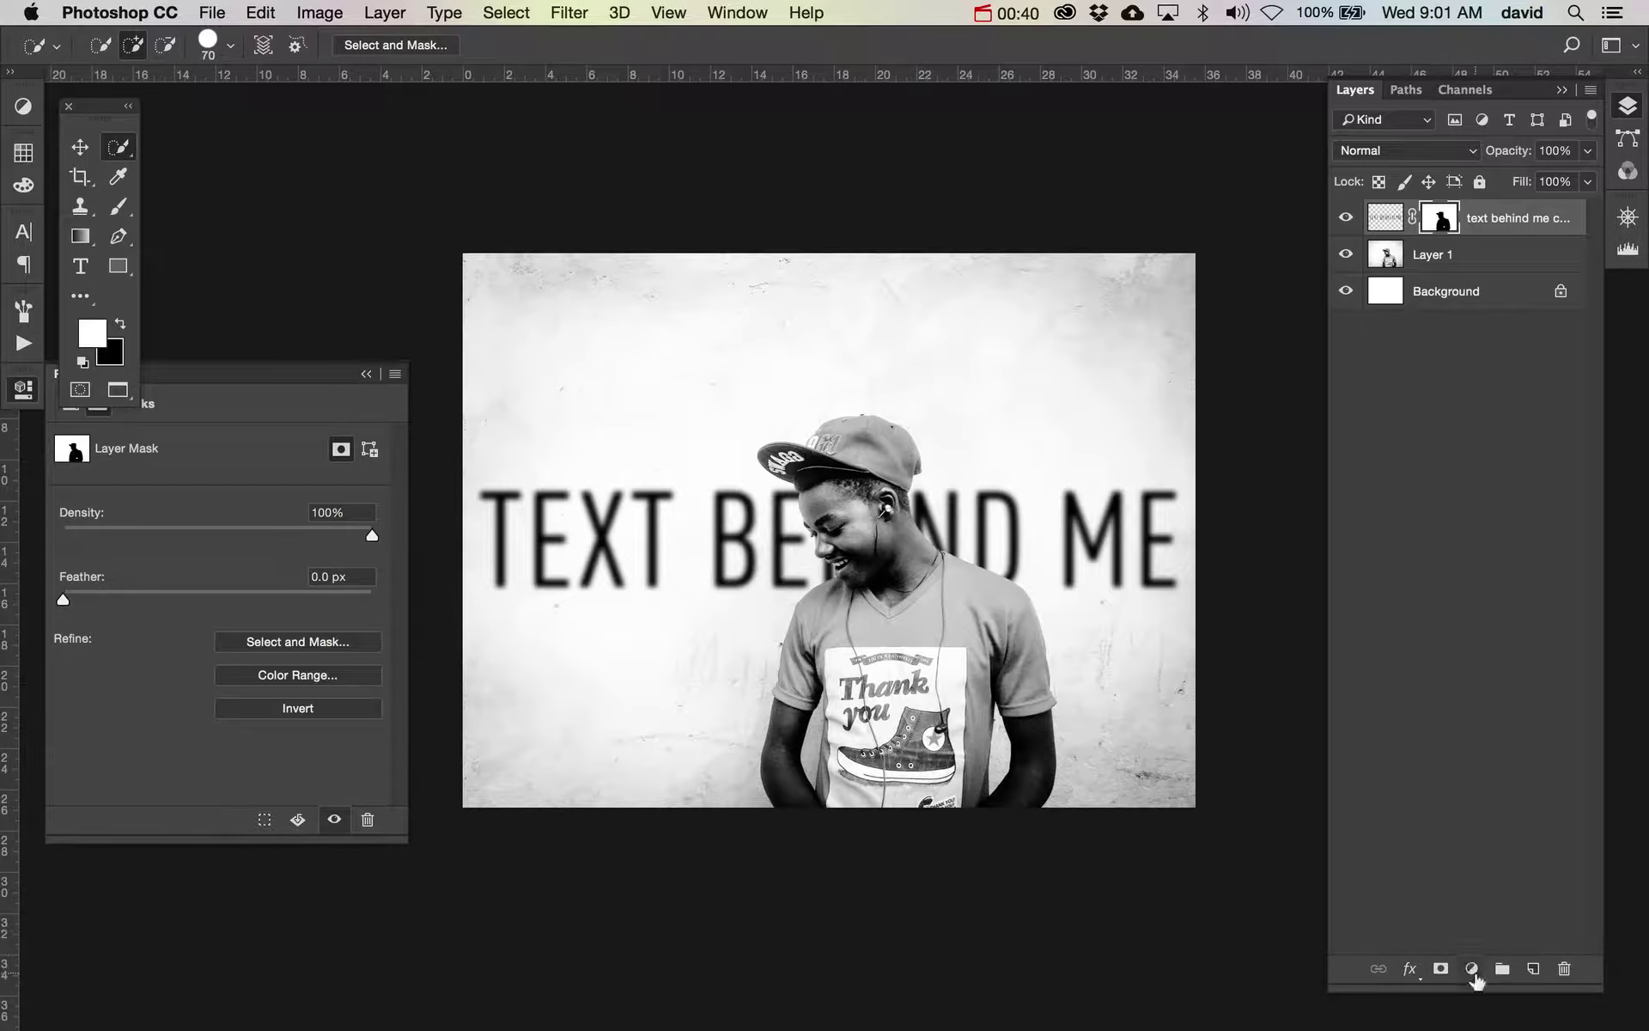
- Add a Curves 1 adjustment and raise its Red channel curve for a pinkish tint
click(1472, 971)
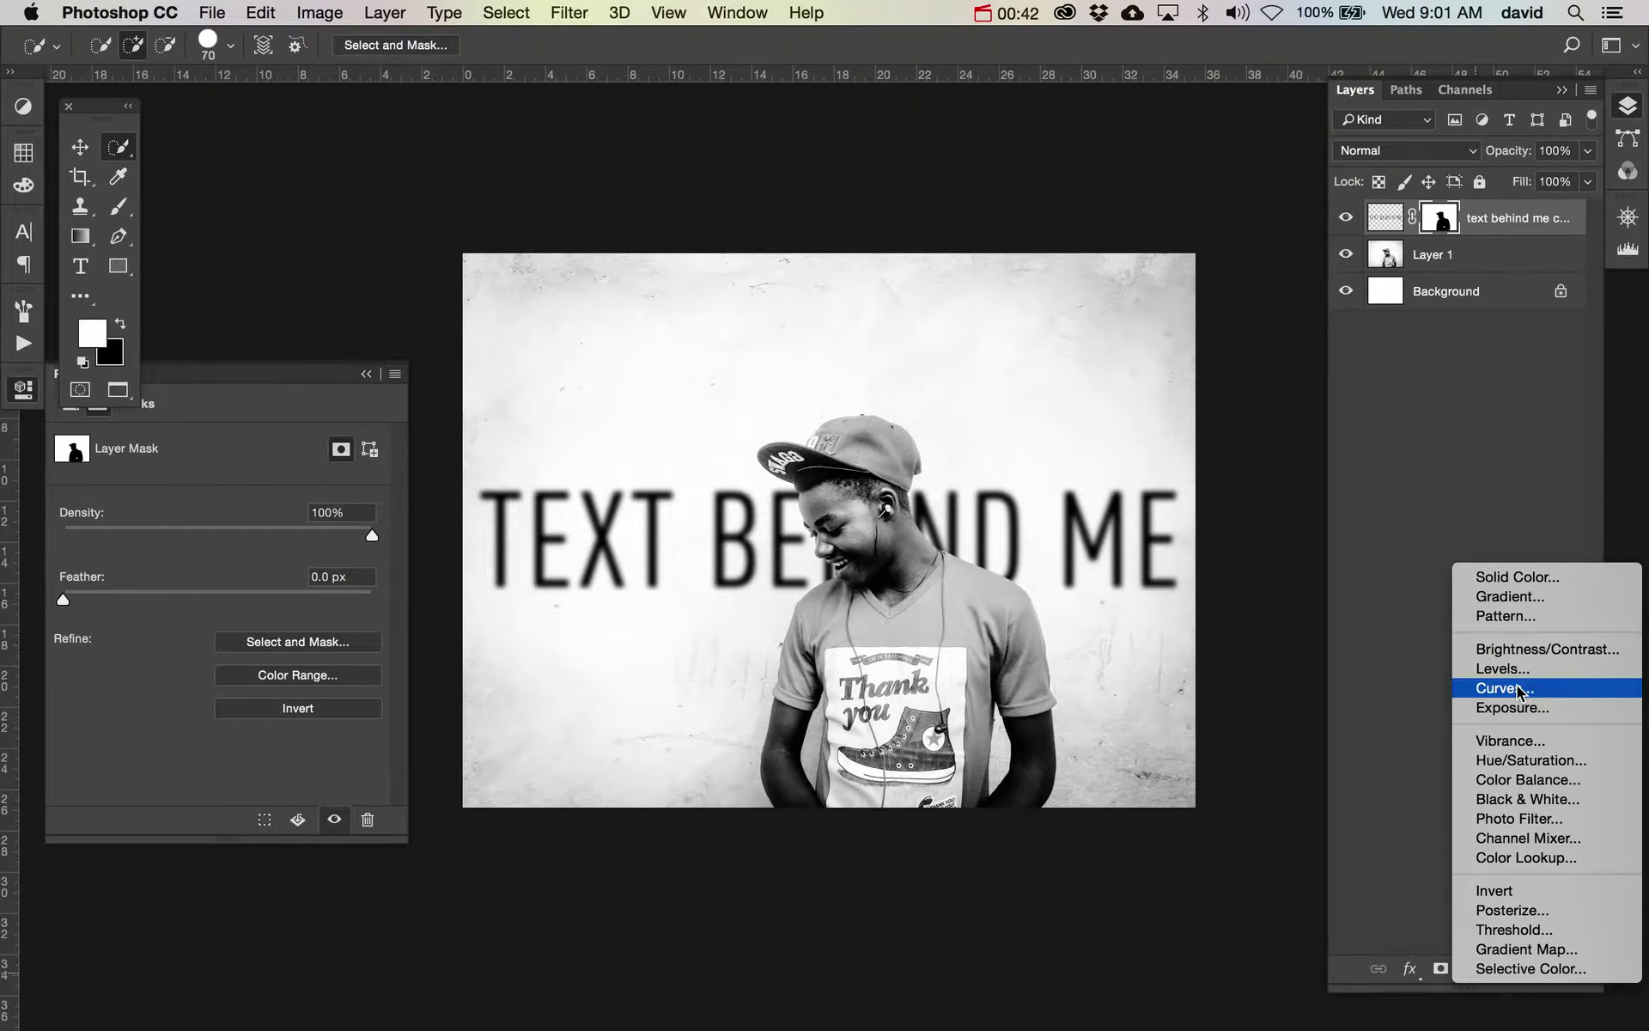
click(1518, 689)
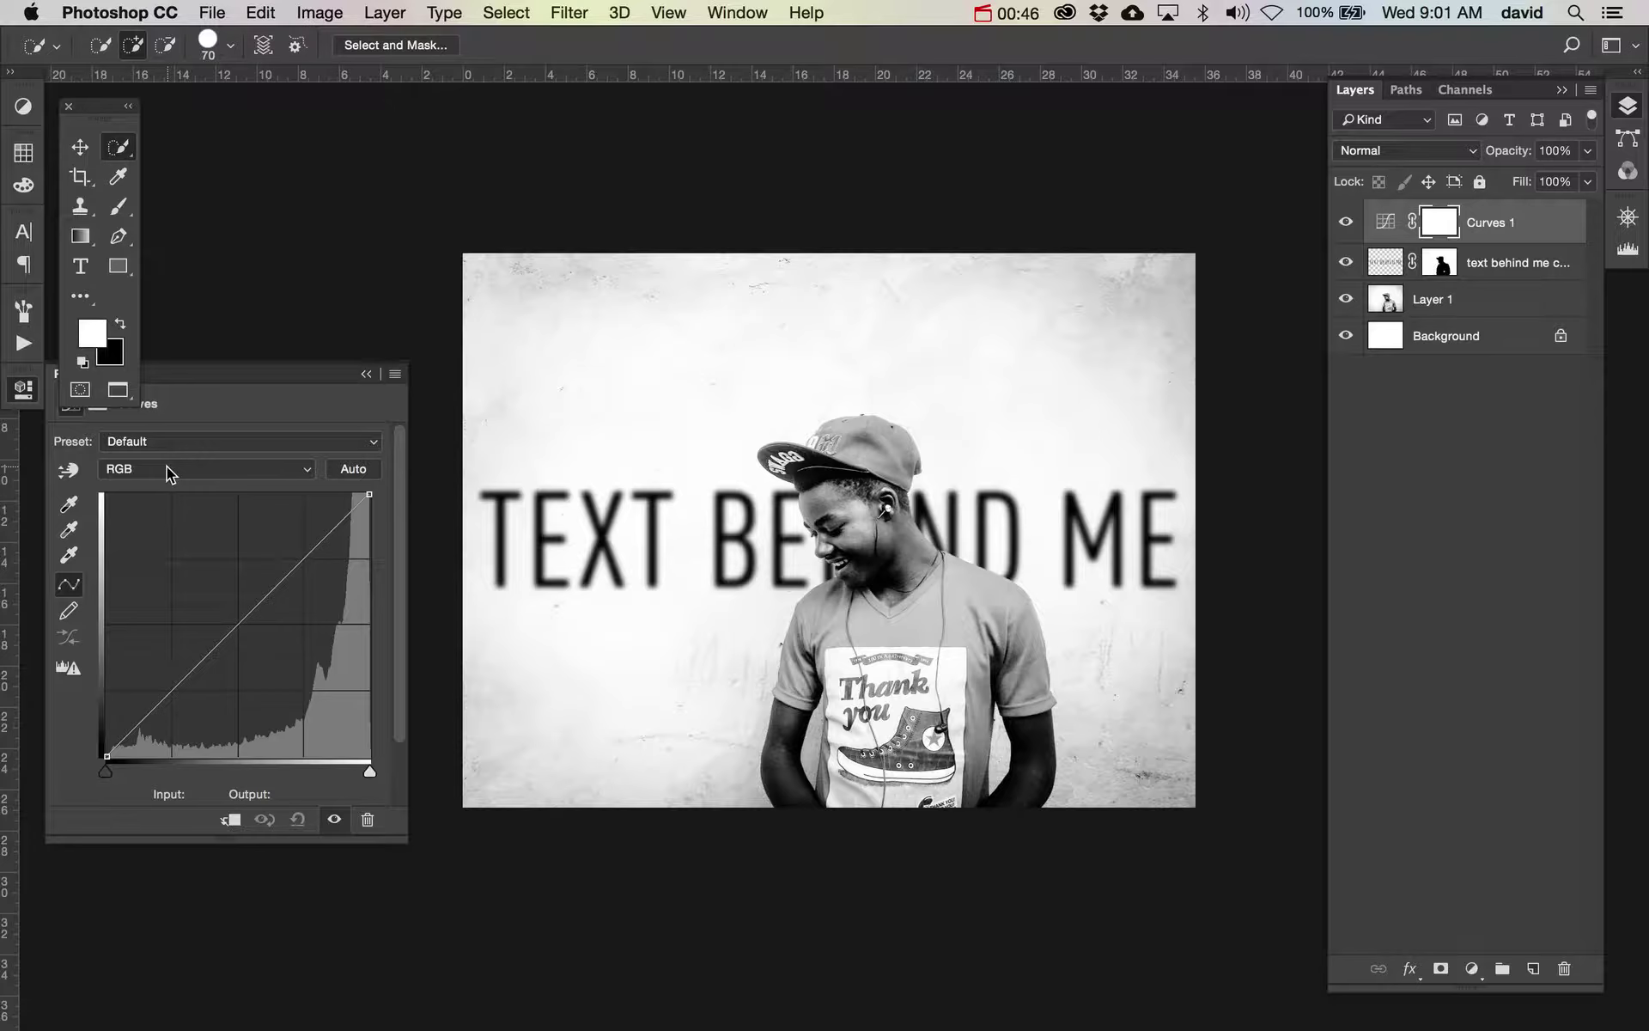
click(166, 466)
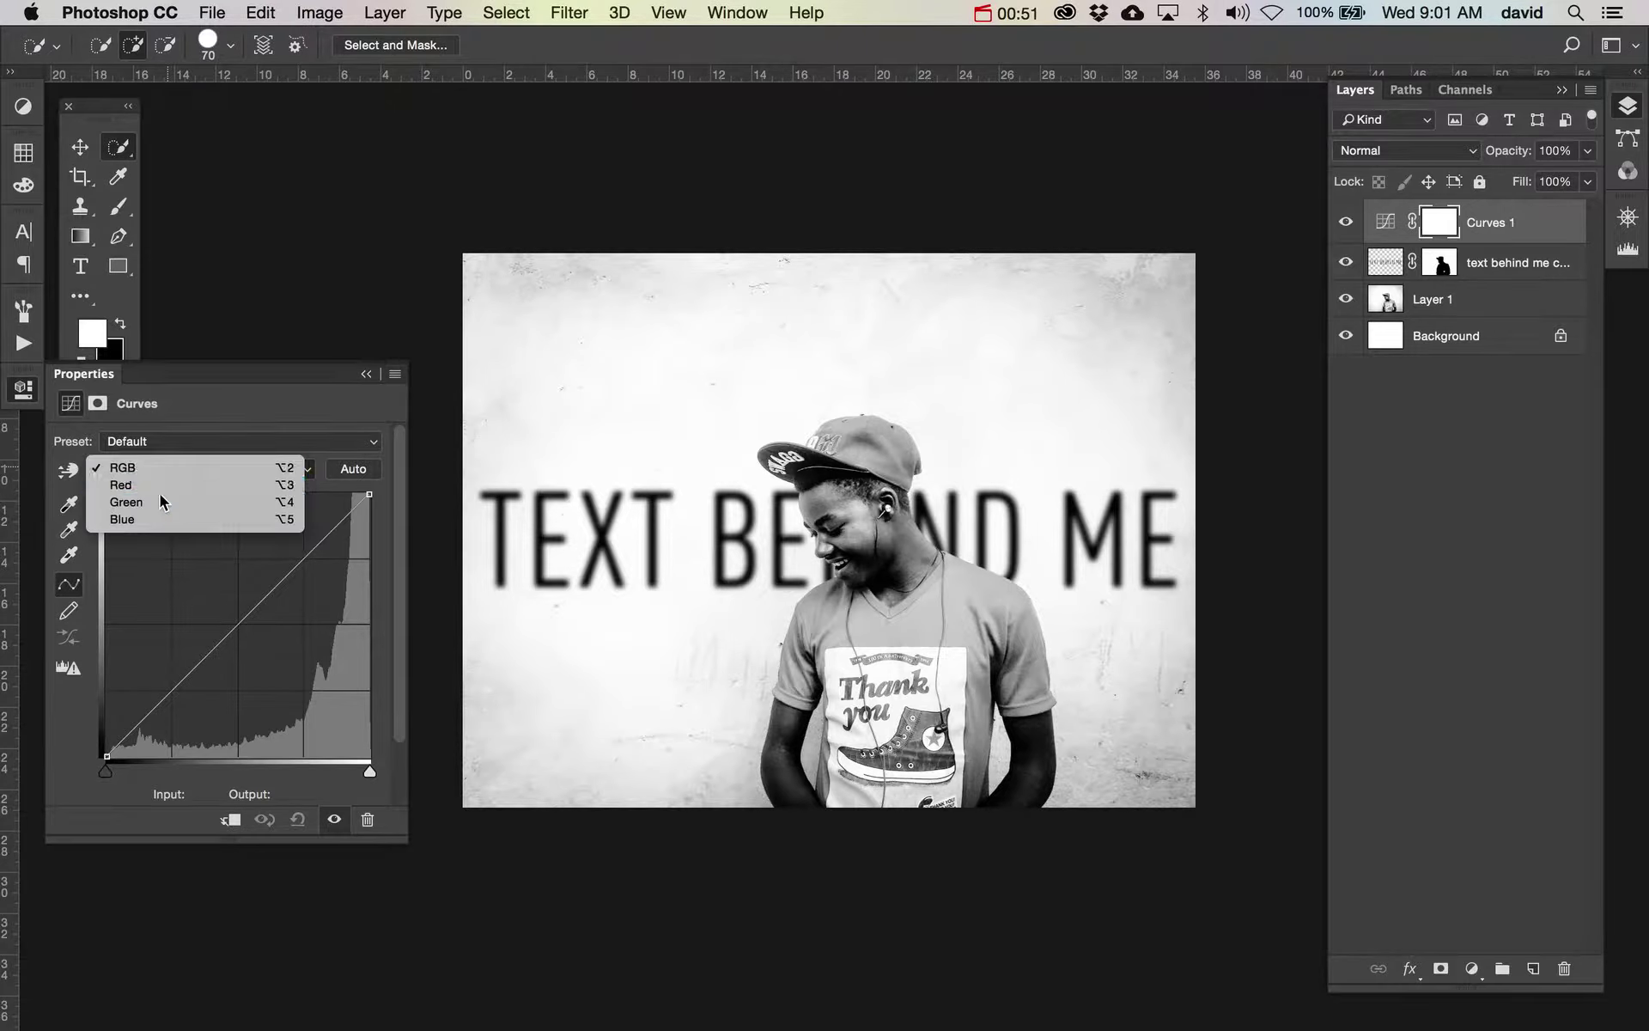
click(162, 498)
click(160, 470)
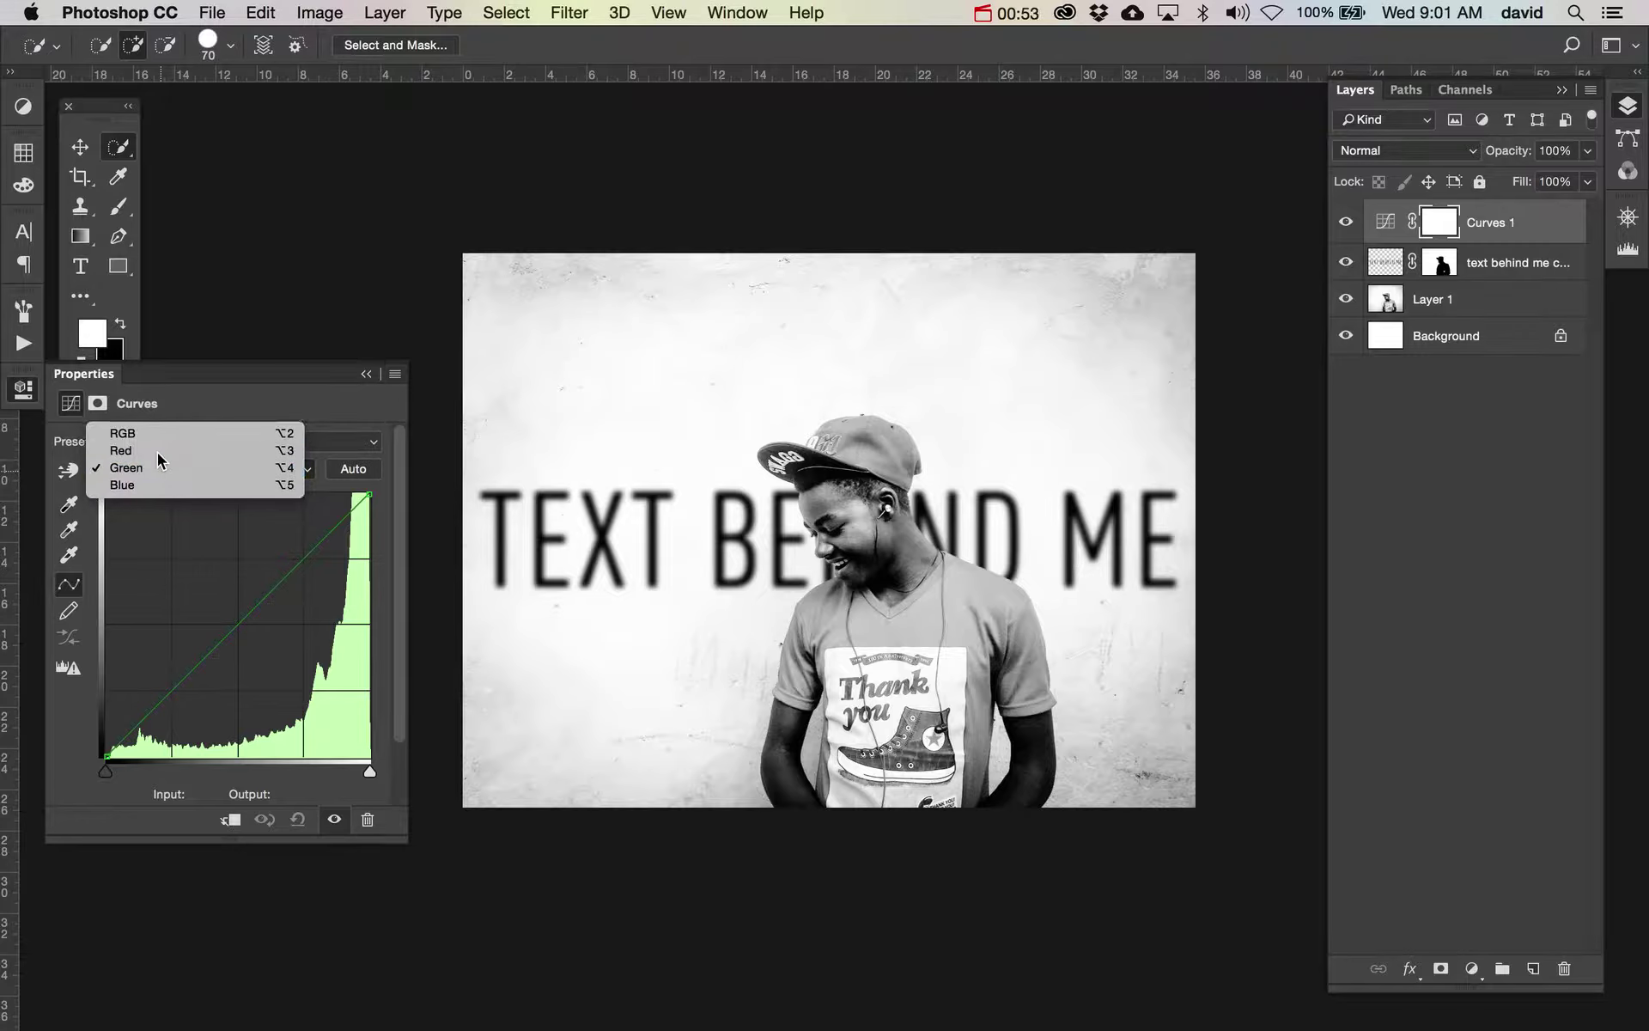
click(160, 454)
drag(233, 624, 214, 590)
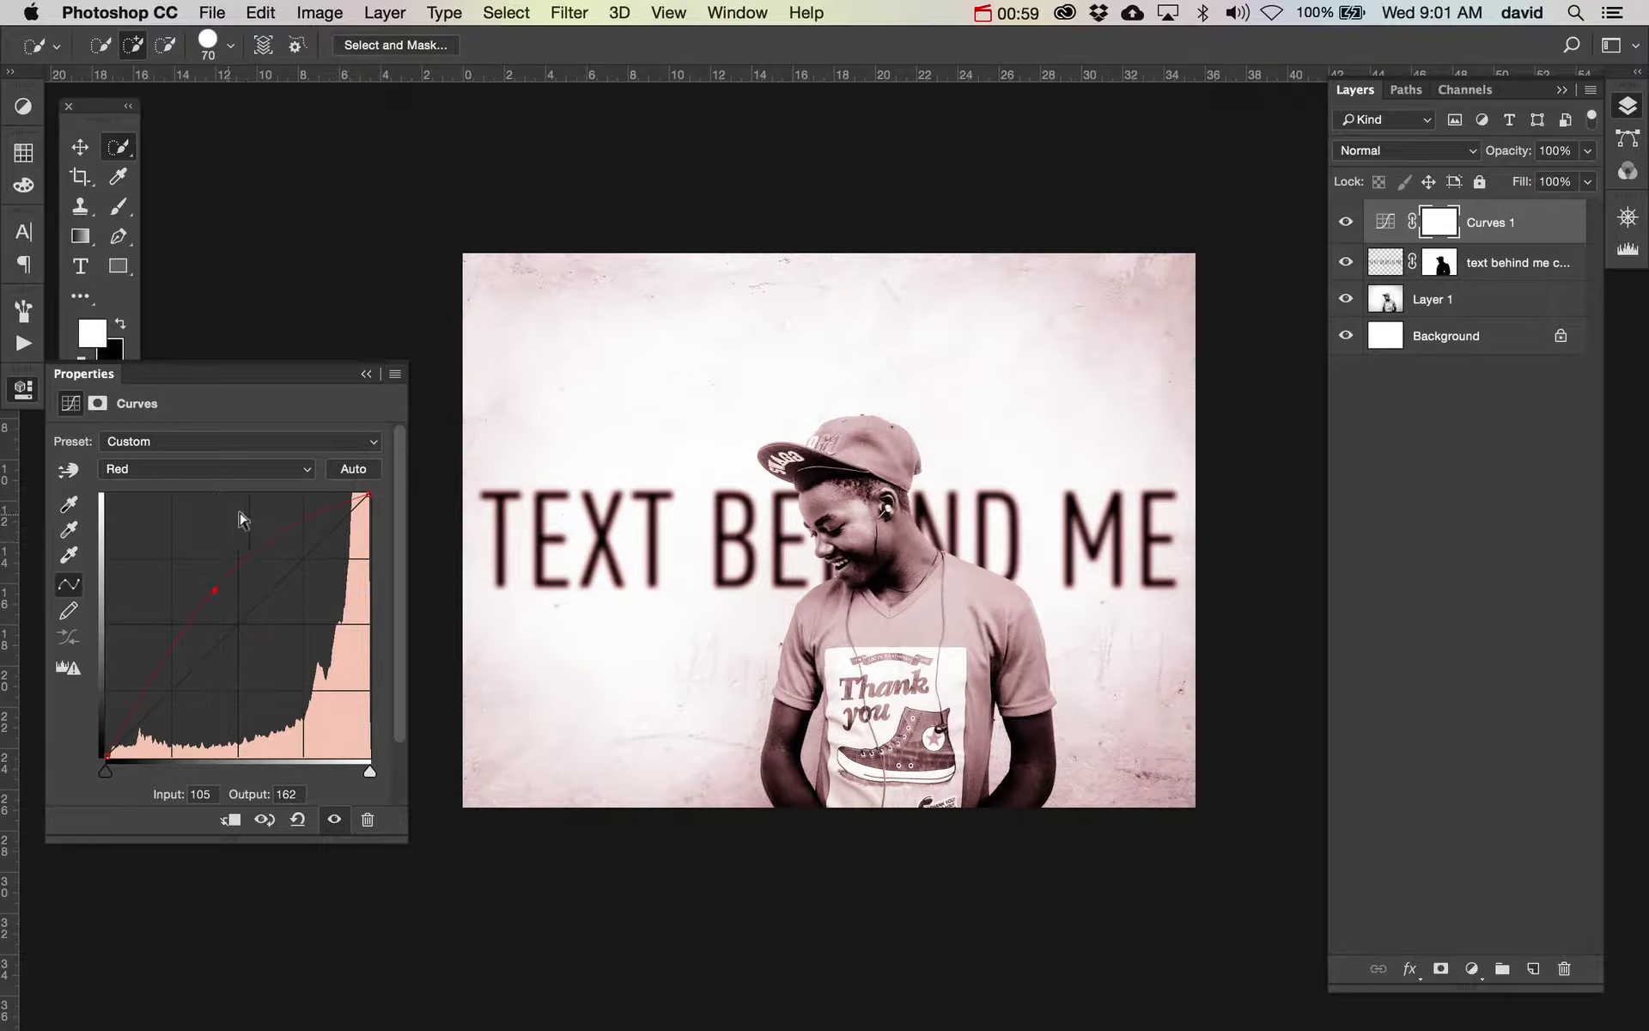
click(1472, 969)
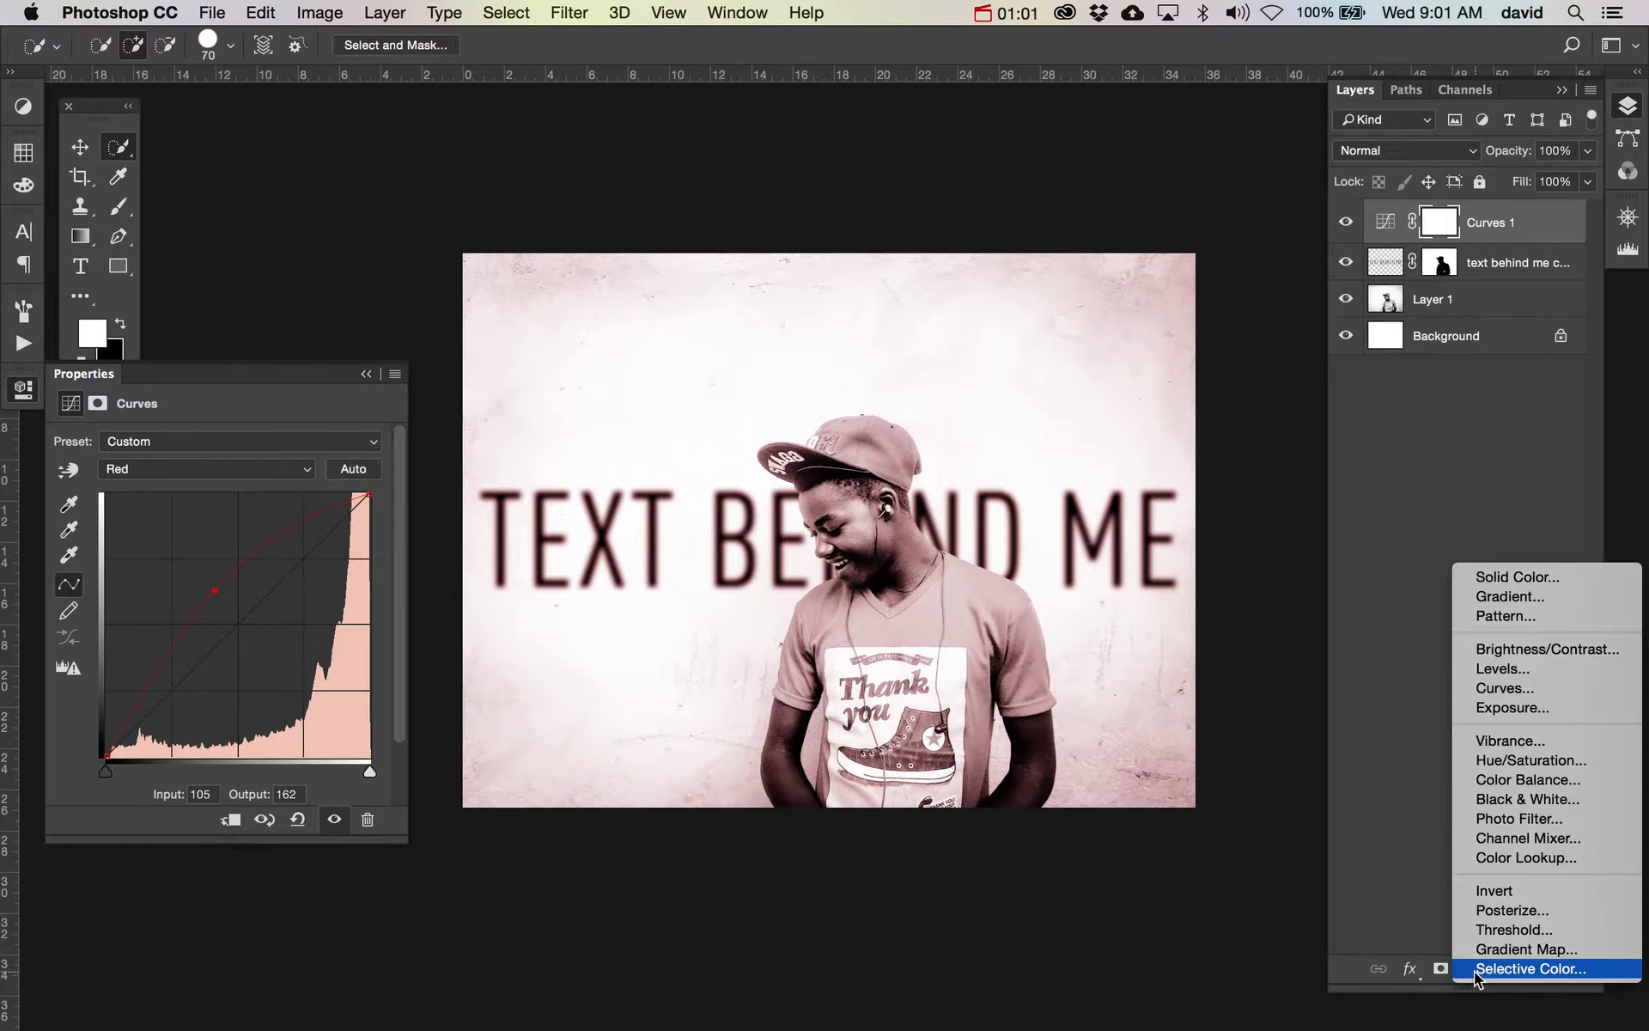
- Add Curves 2, bending the Red curve up and the Blue curve down for a sepia warmth
click(1497, 697)
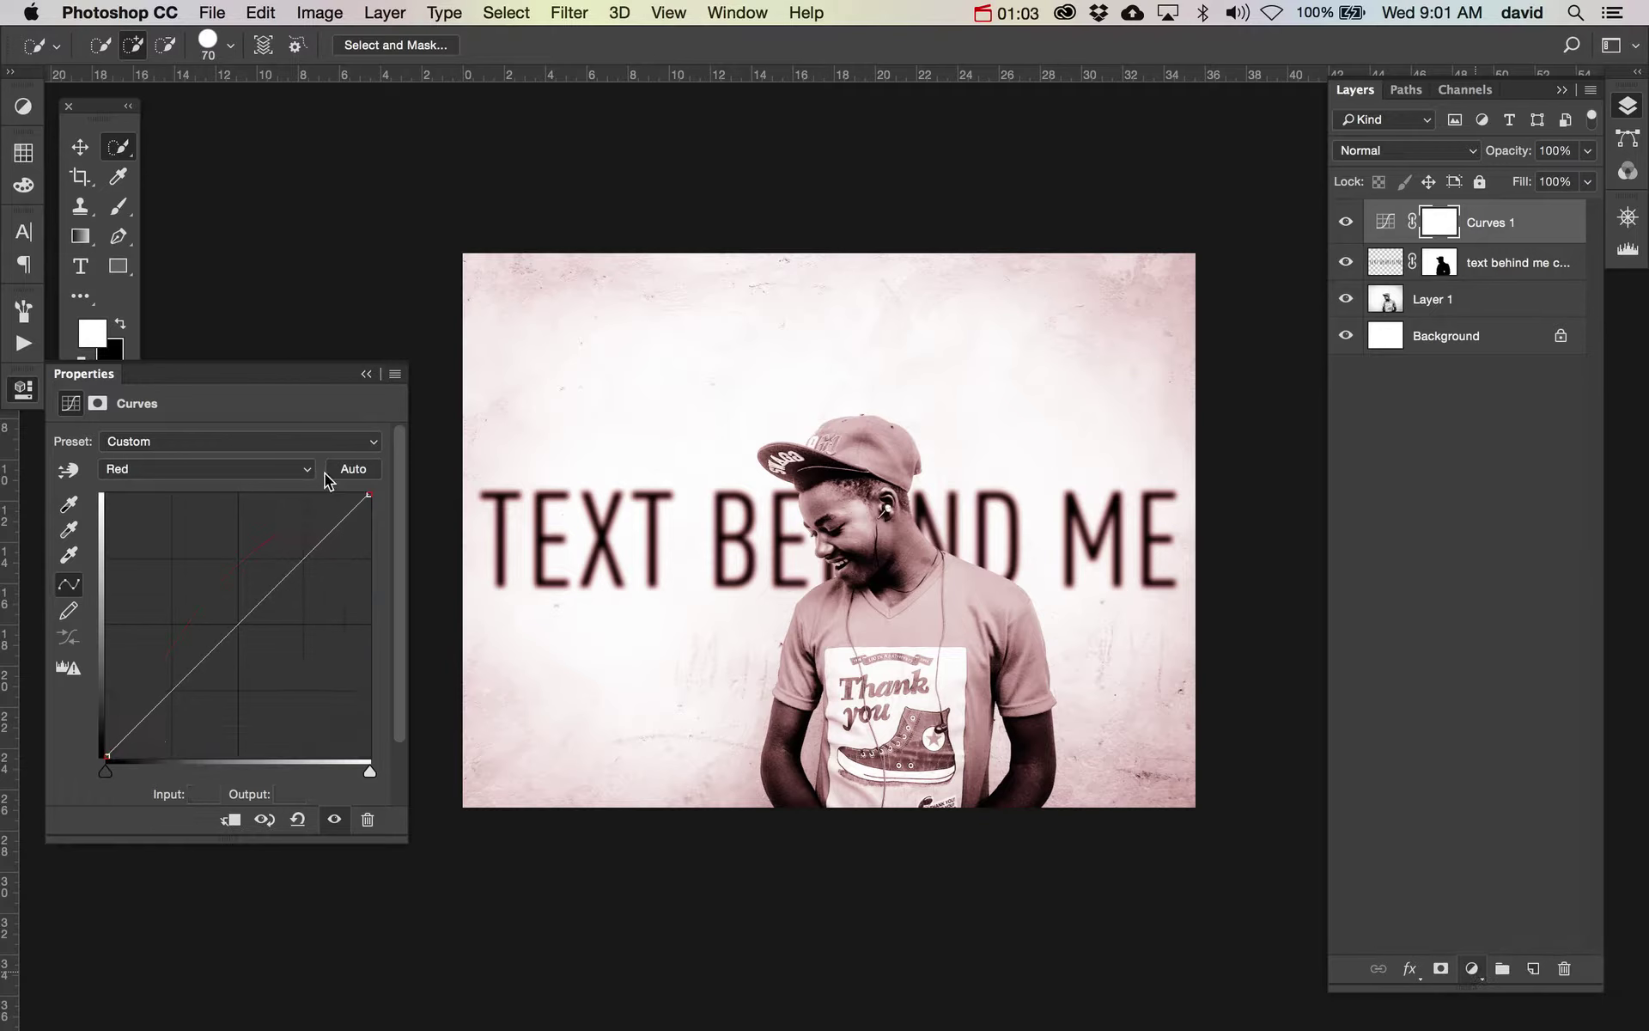
click(191, 471)
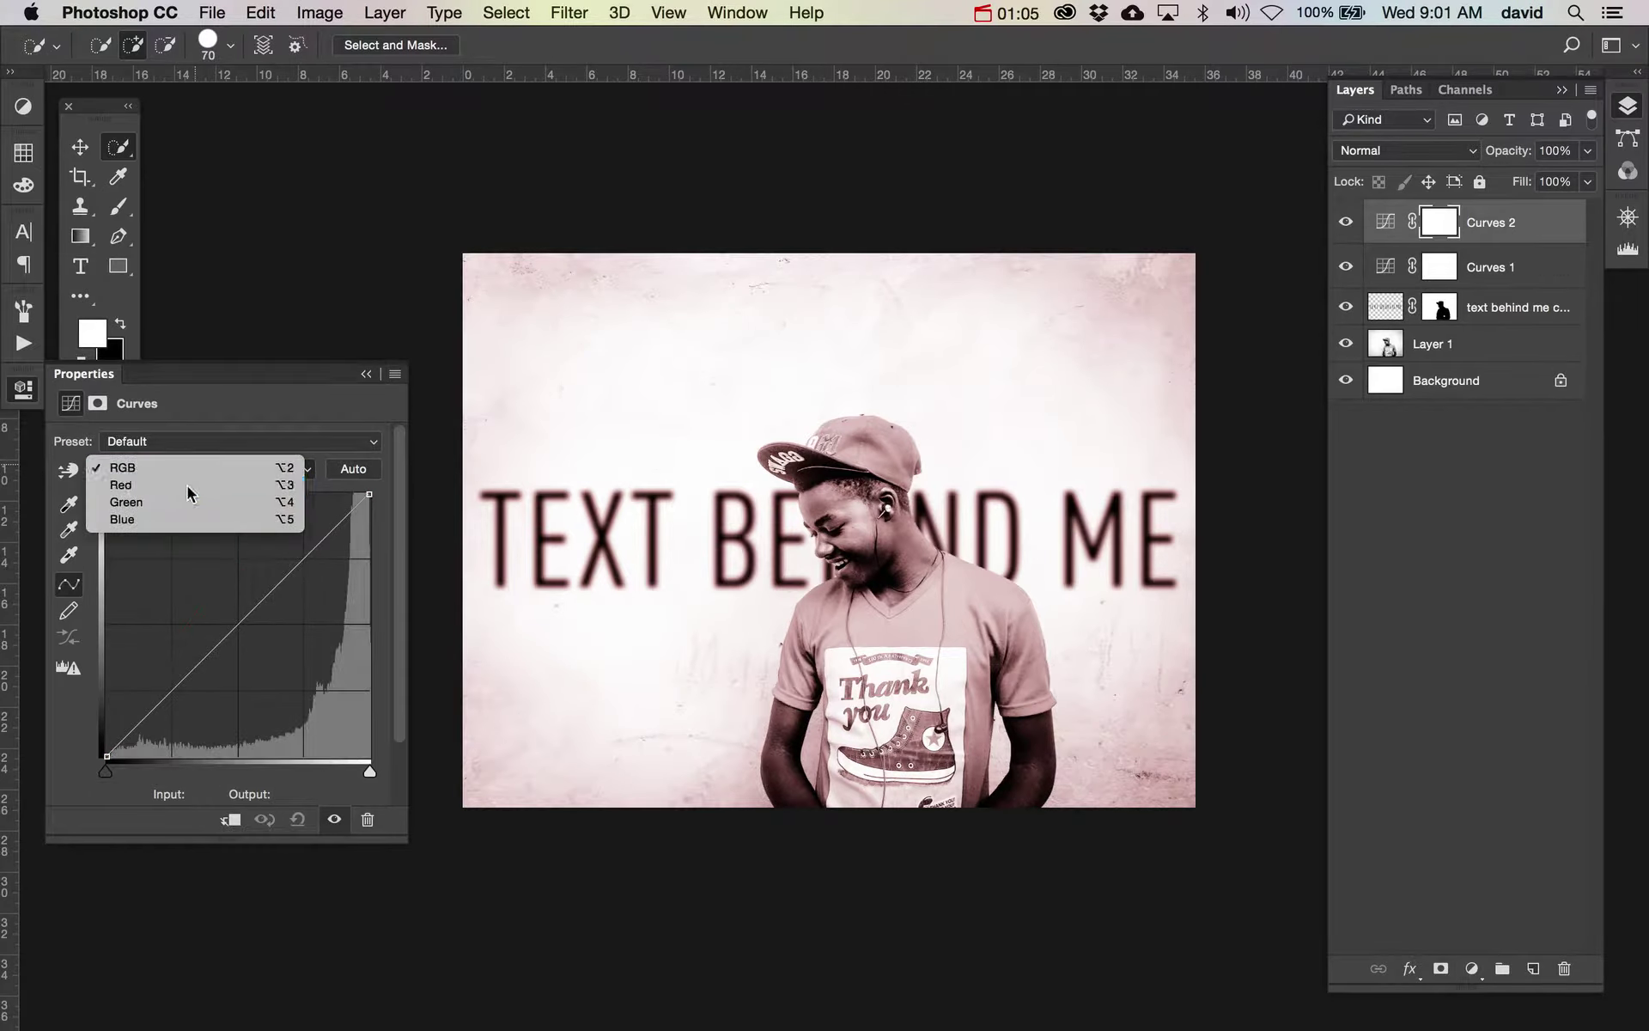
click(187, 486)
click(226, 611)
drag(226, 611, 218, 601)
click(186, 470)
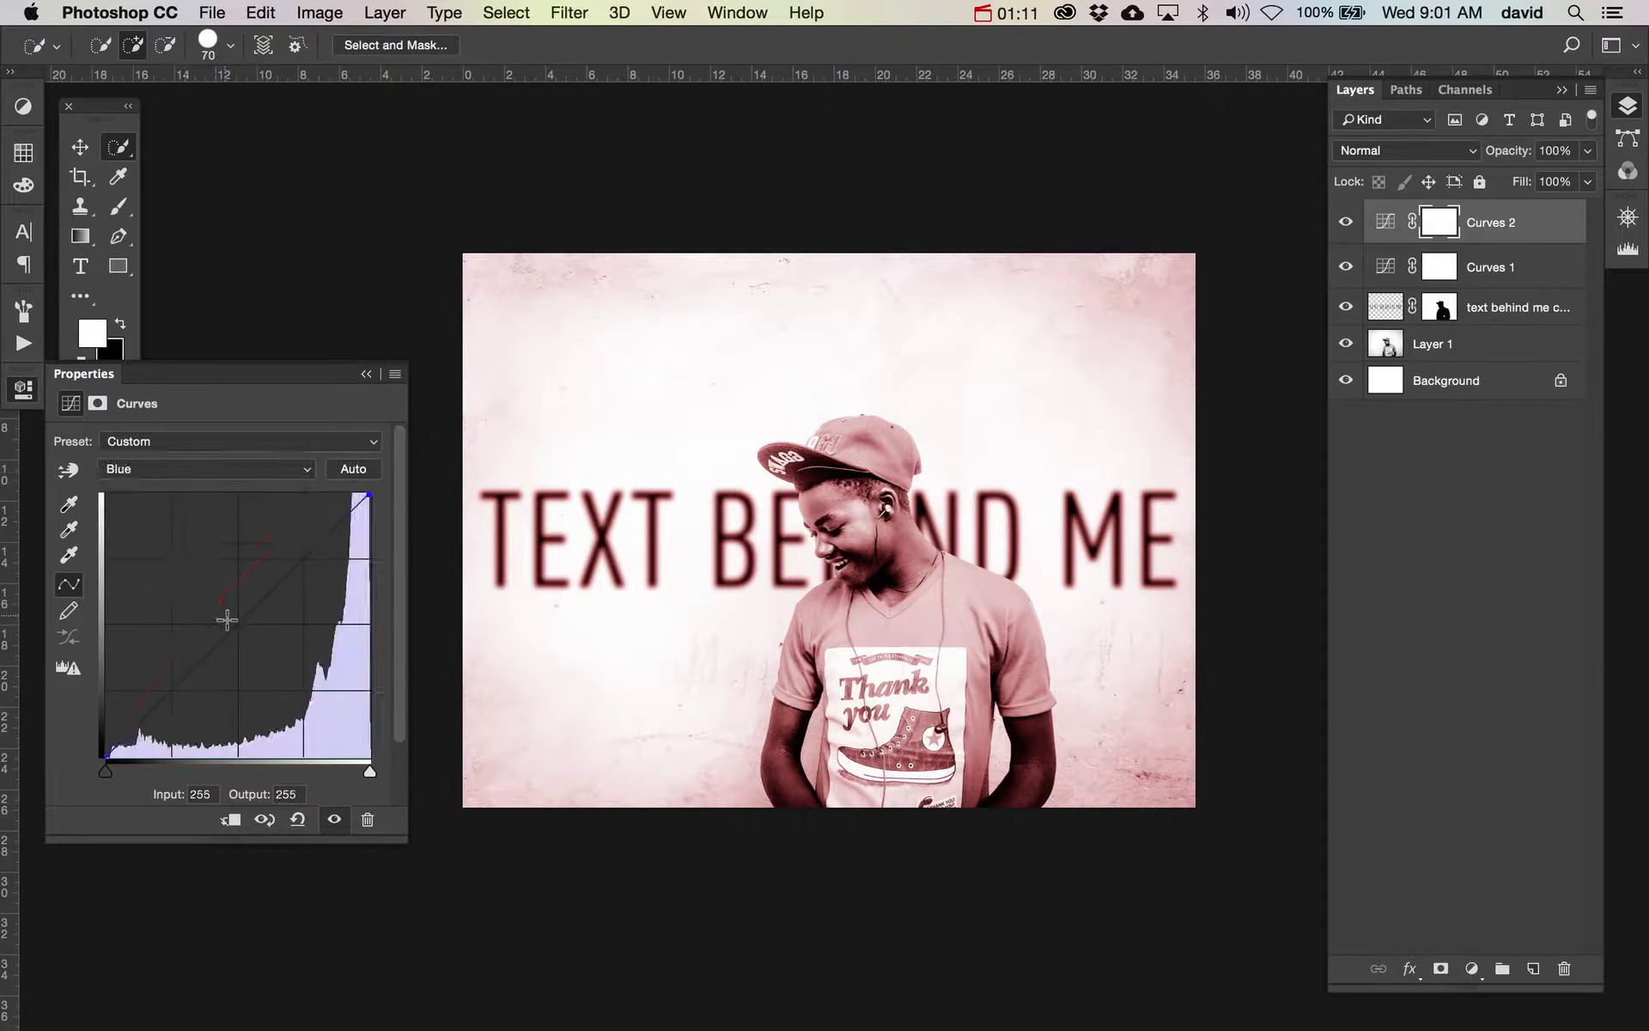
drag(239, 626, 262, 655)
click(1445, 222)
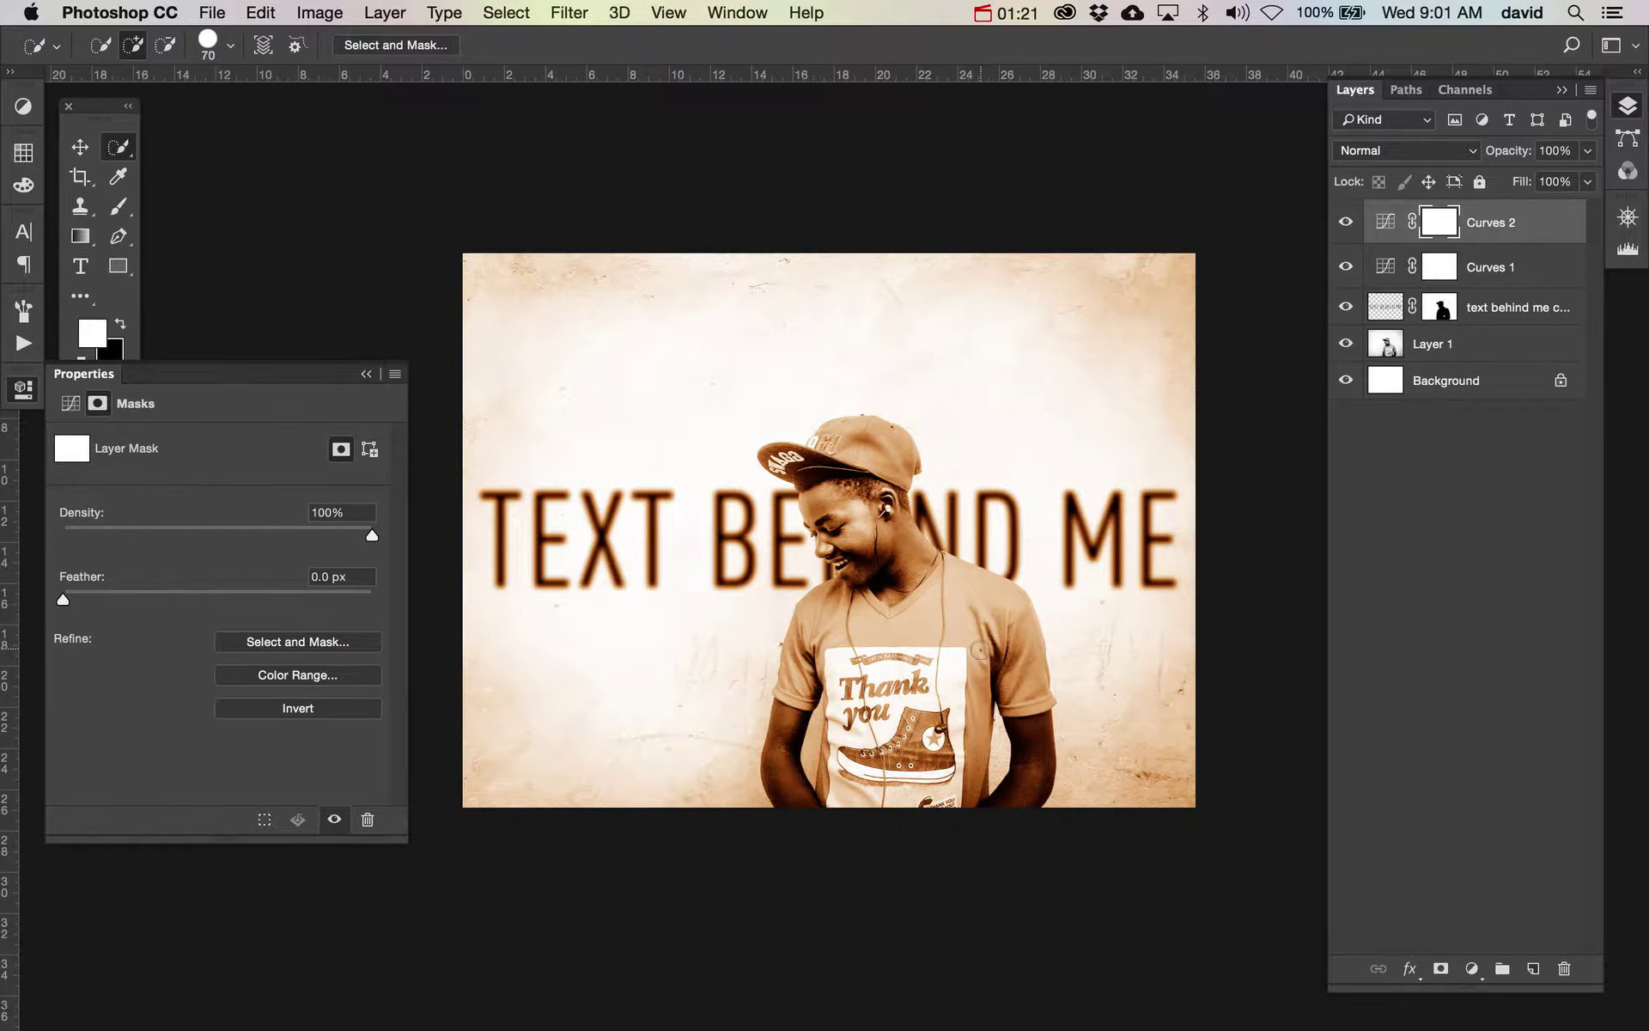
- Brush black onto the Curves 2 mask over the boy's torso to remove the sepia there
key(b)
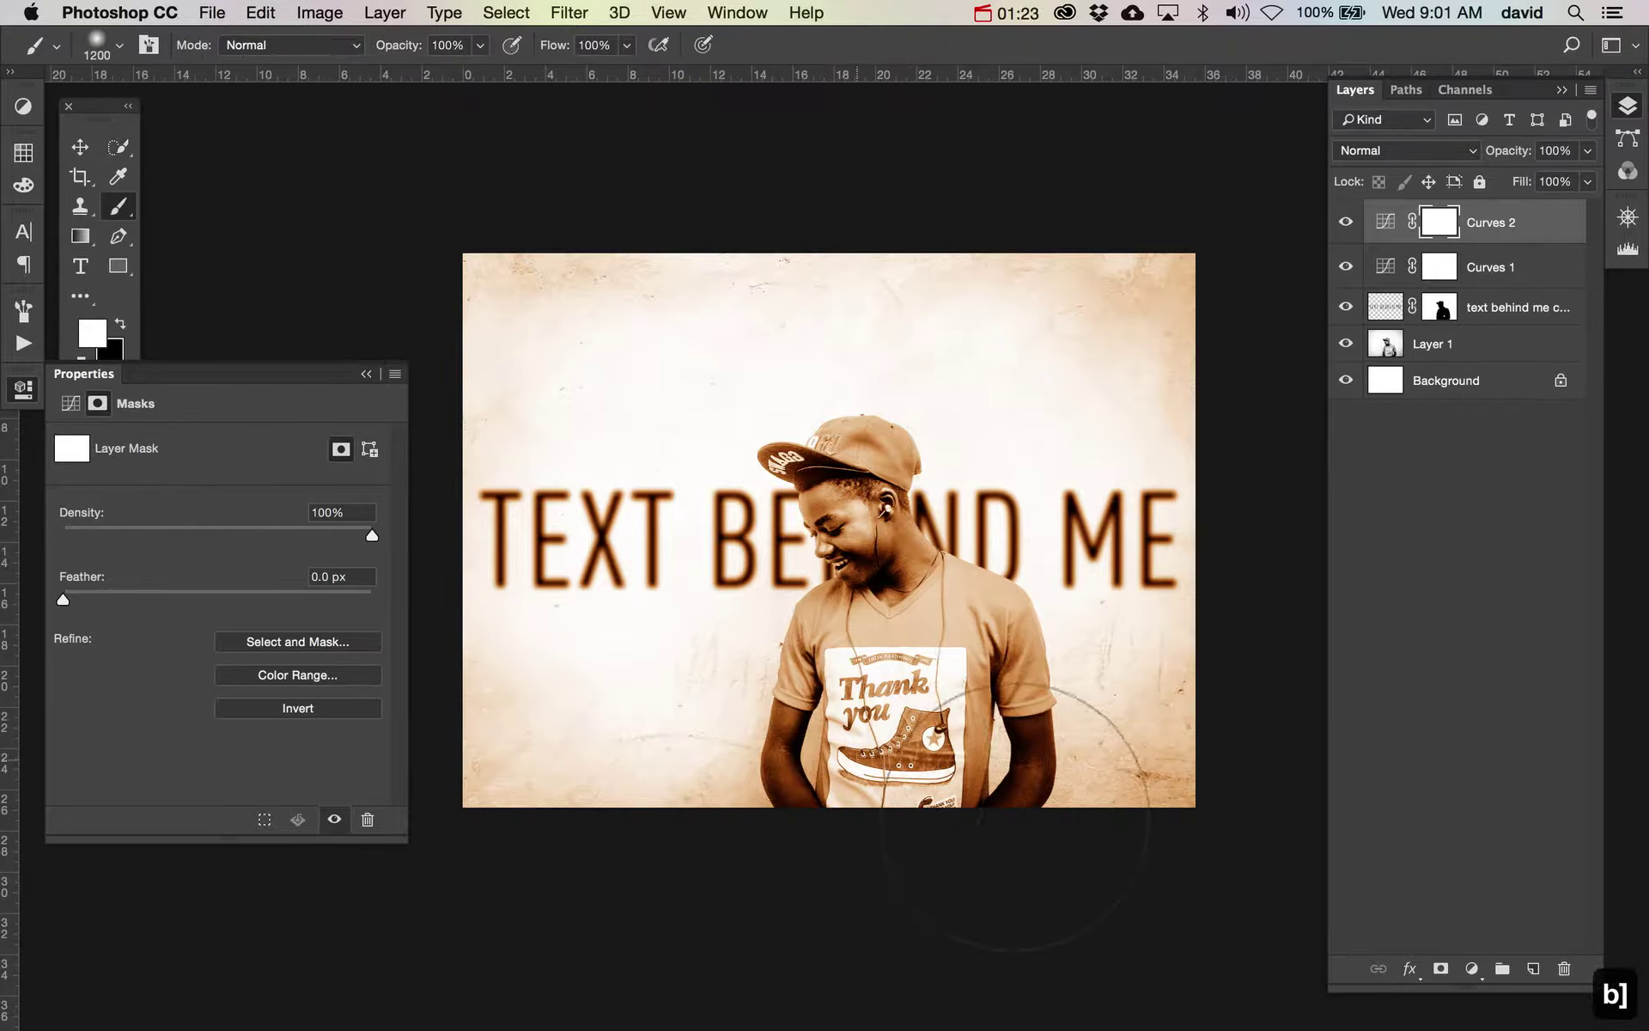
key(x)
mouse_move(928, 906)
mouse_down()
mouse_move(802, 718)
mouse_move(1006, 696)
mouse_up()
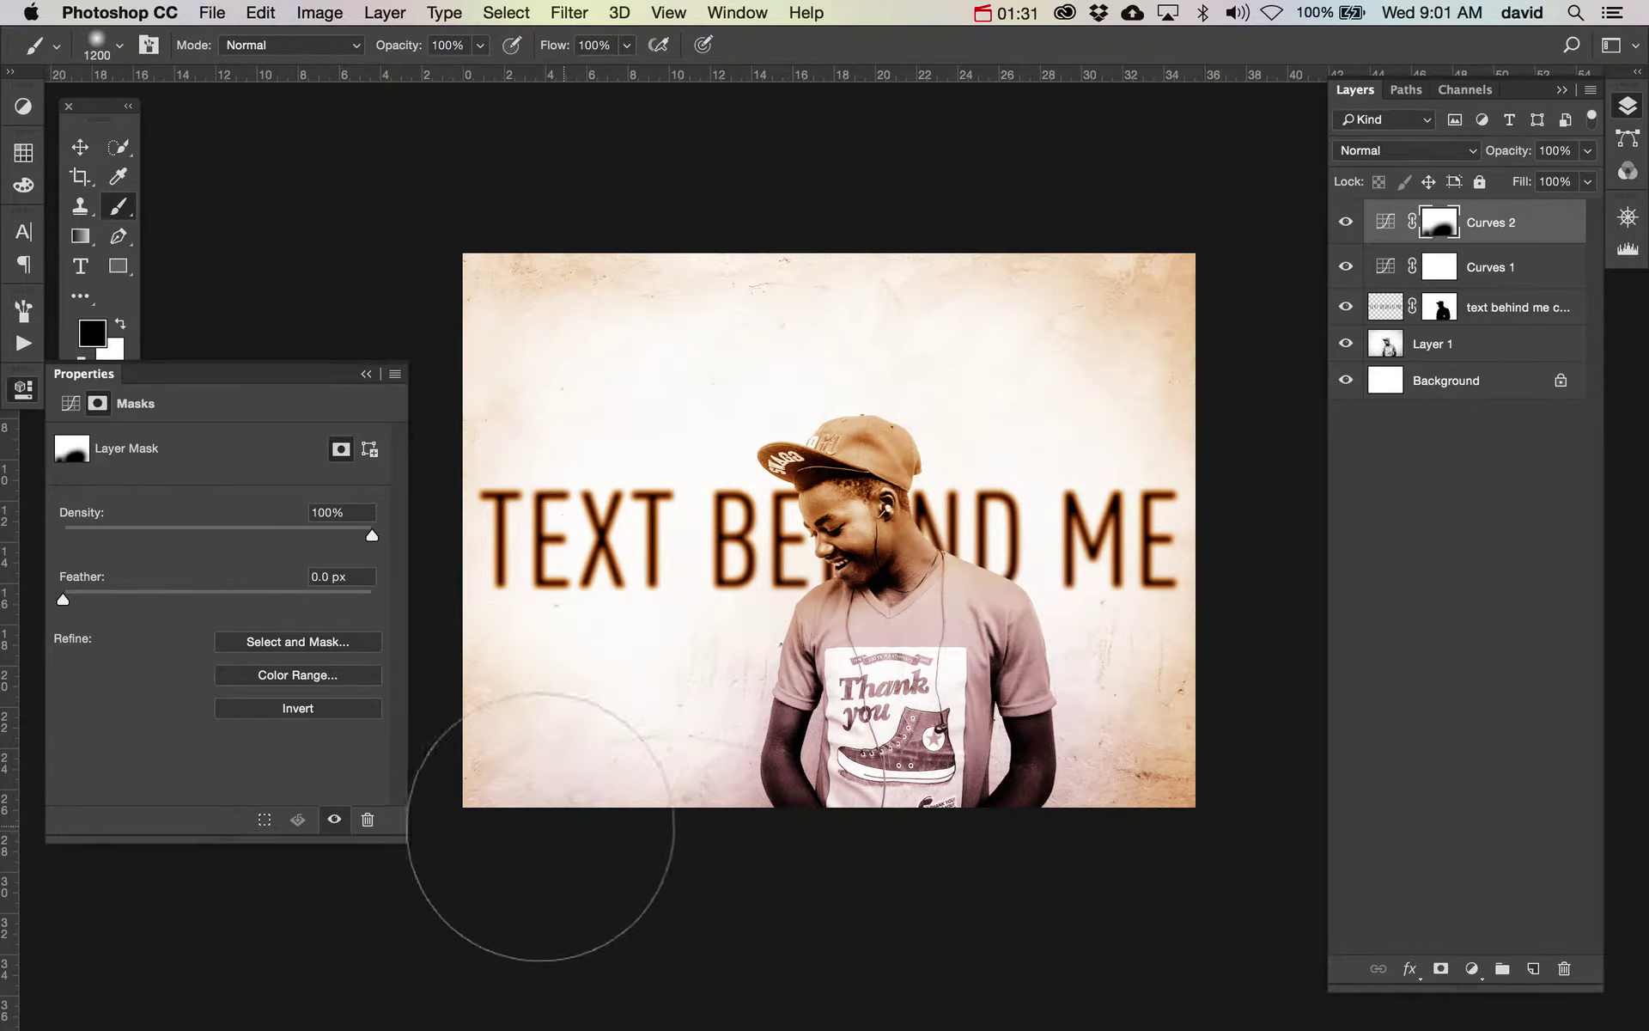
click(1472, 968)
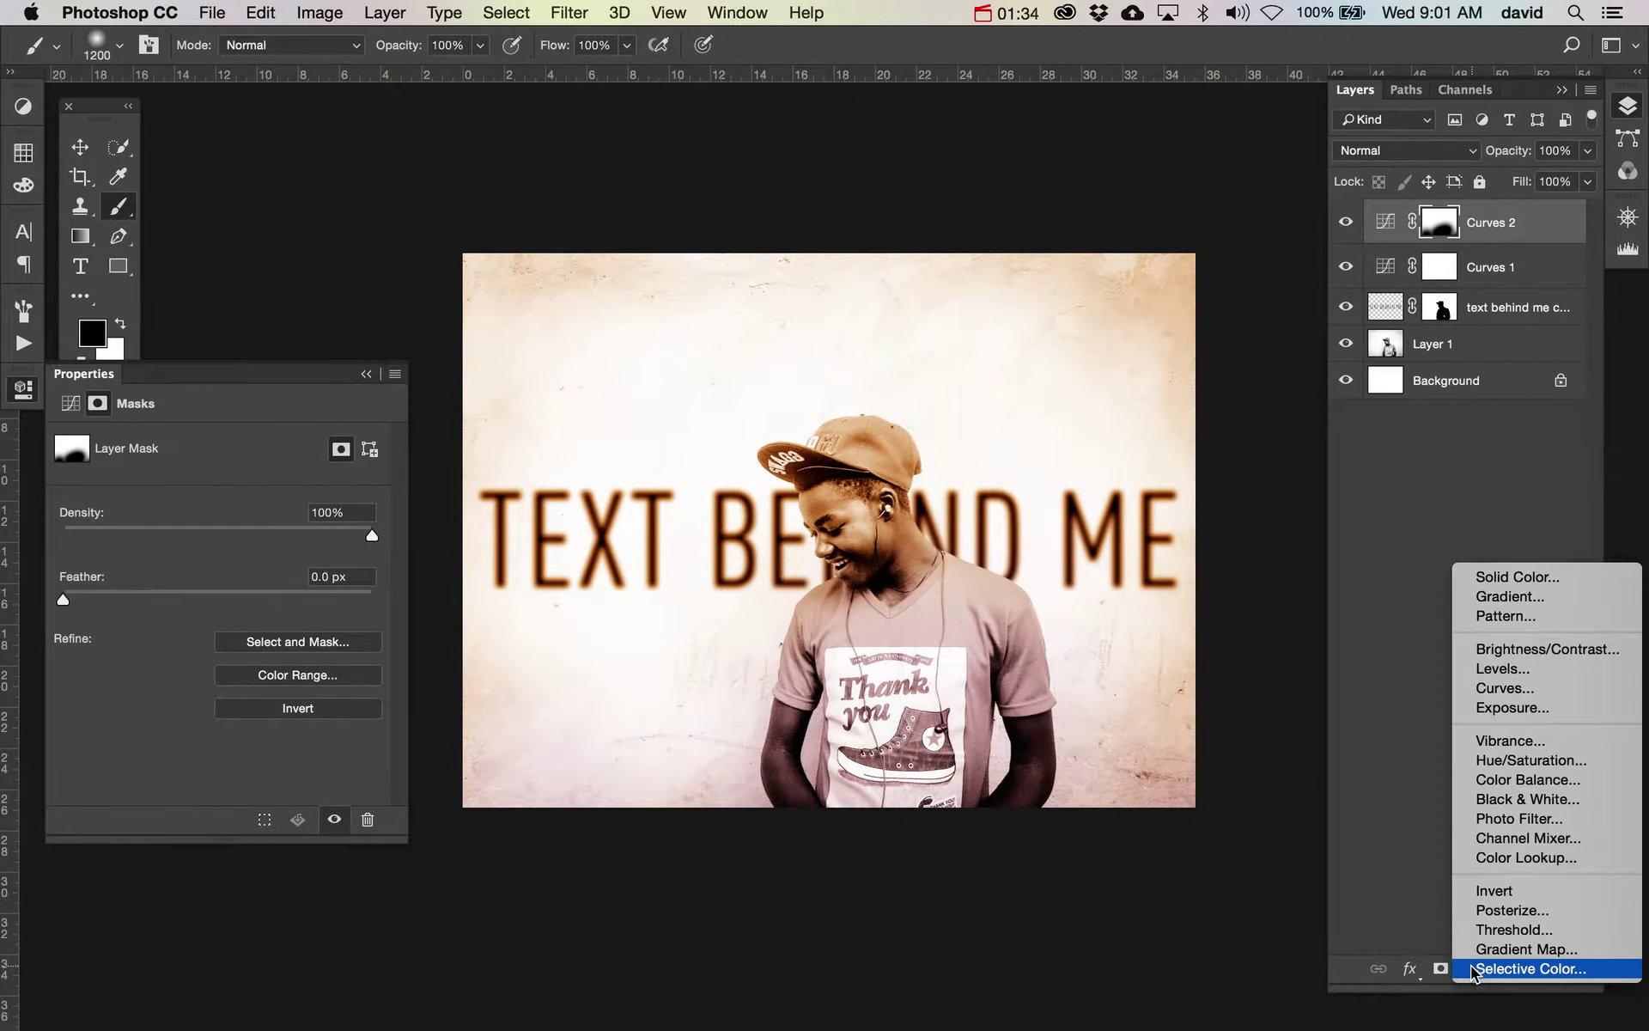
- Add Curves 3 and pull the Blue midpoint down to Input 159 / Output 81
click(1503, 687)
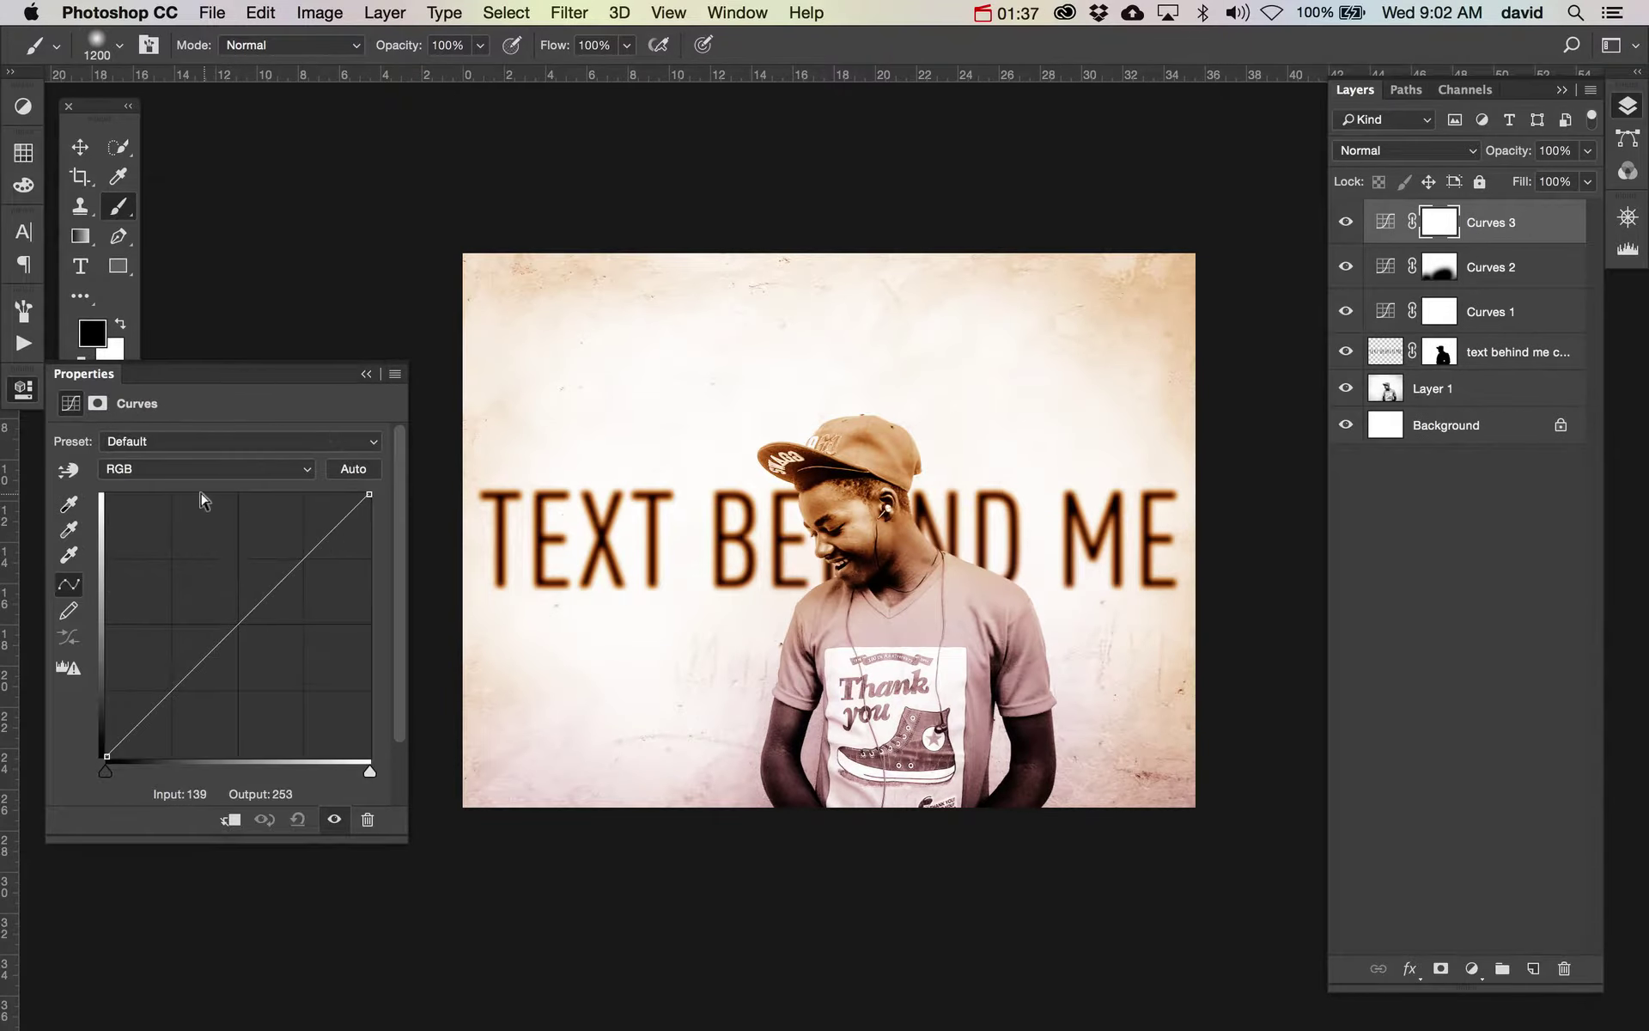
click(198, 470)
click(192, 496)
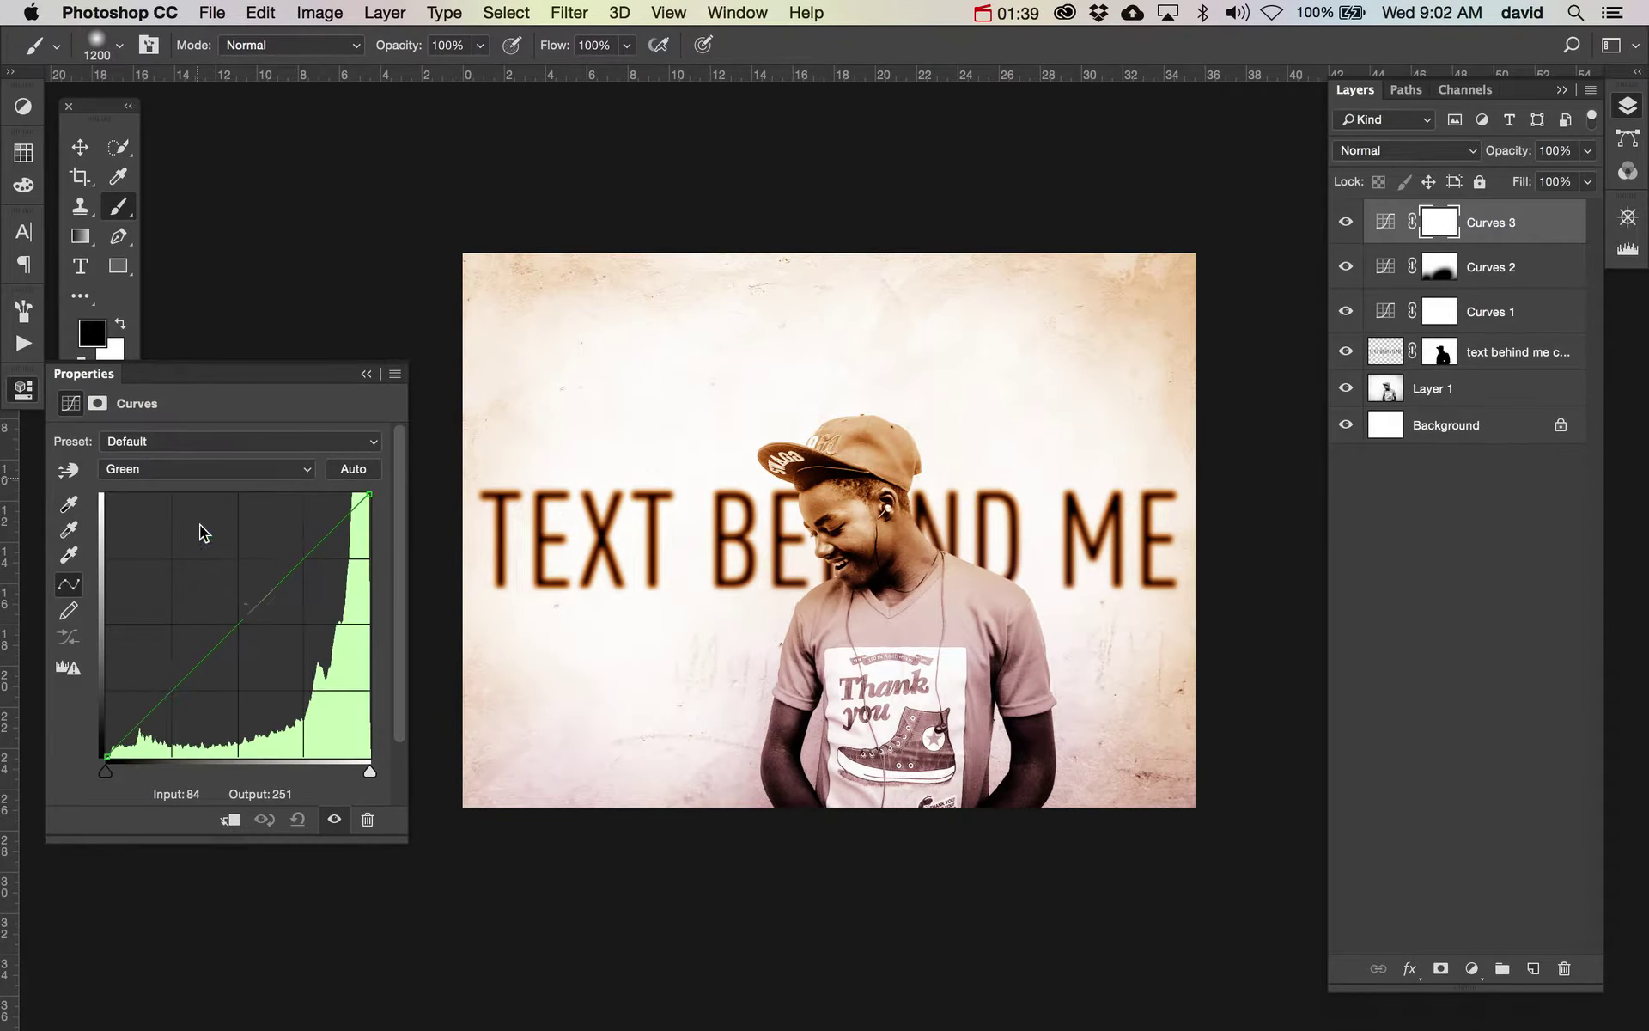
click(220, 471)
click(275, 483)
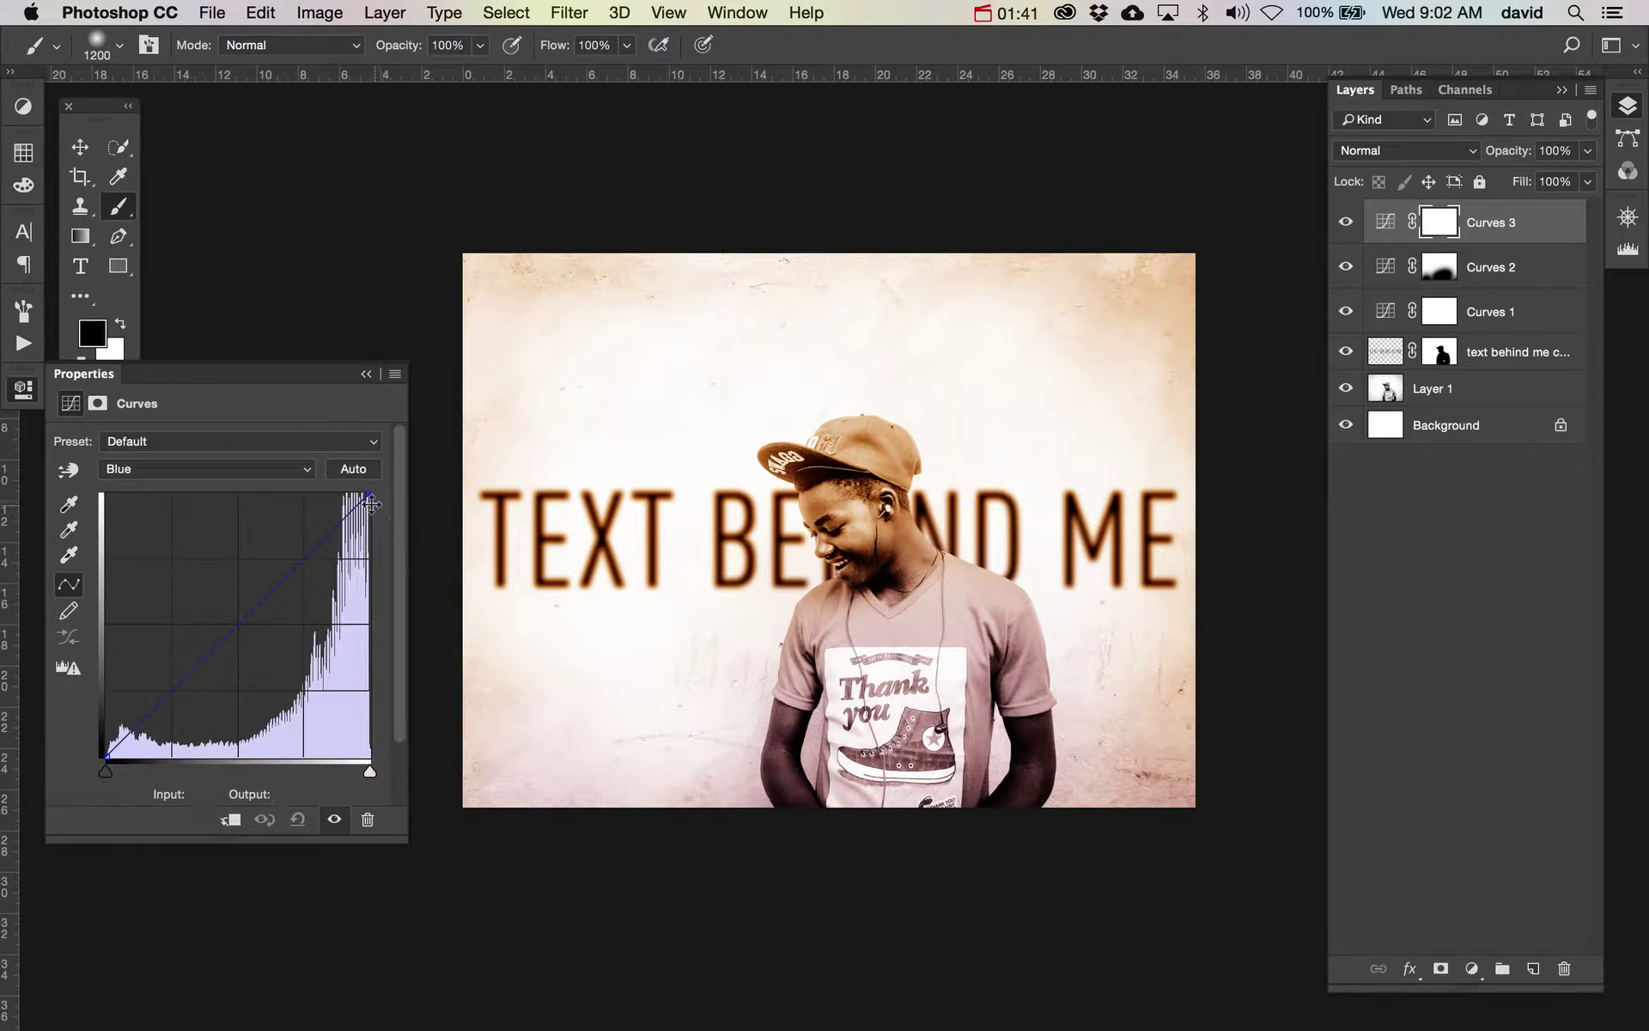
mouse_move(370, 499)
mouse_down()
mouse_move(371, 604)
mouse_move(371, 497)
mouse_up()
click(243, 640)
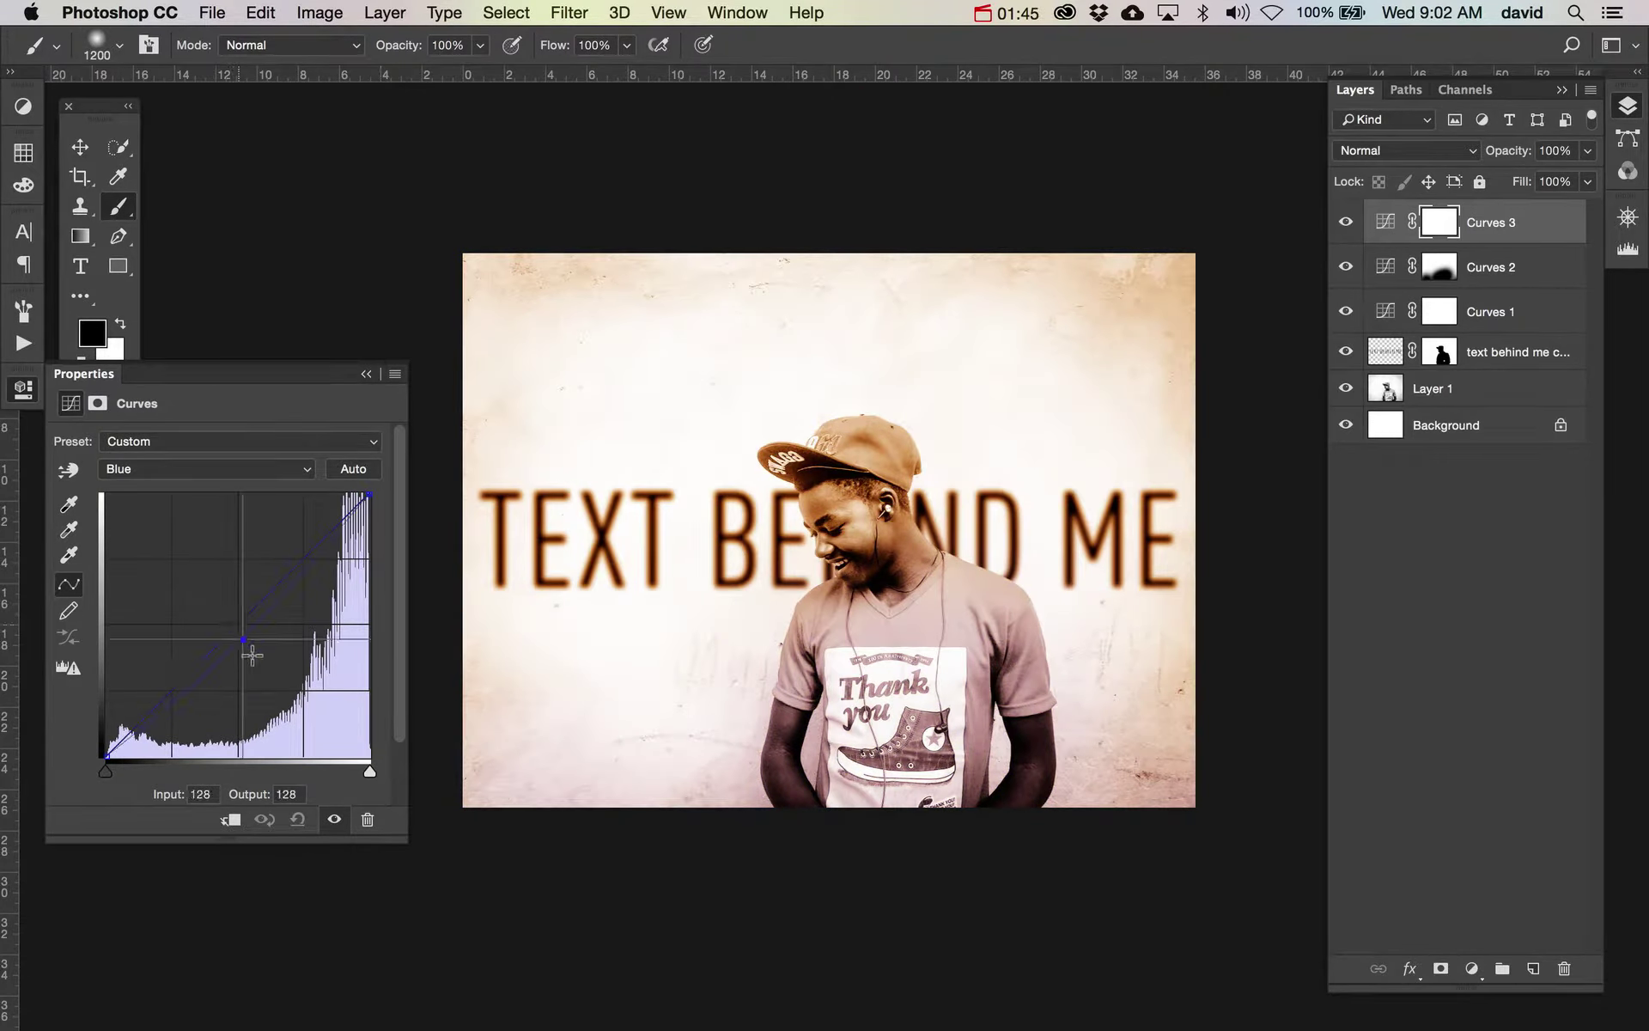
drag(251, 656, 270, 675)
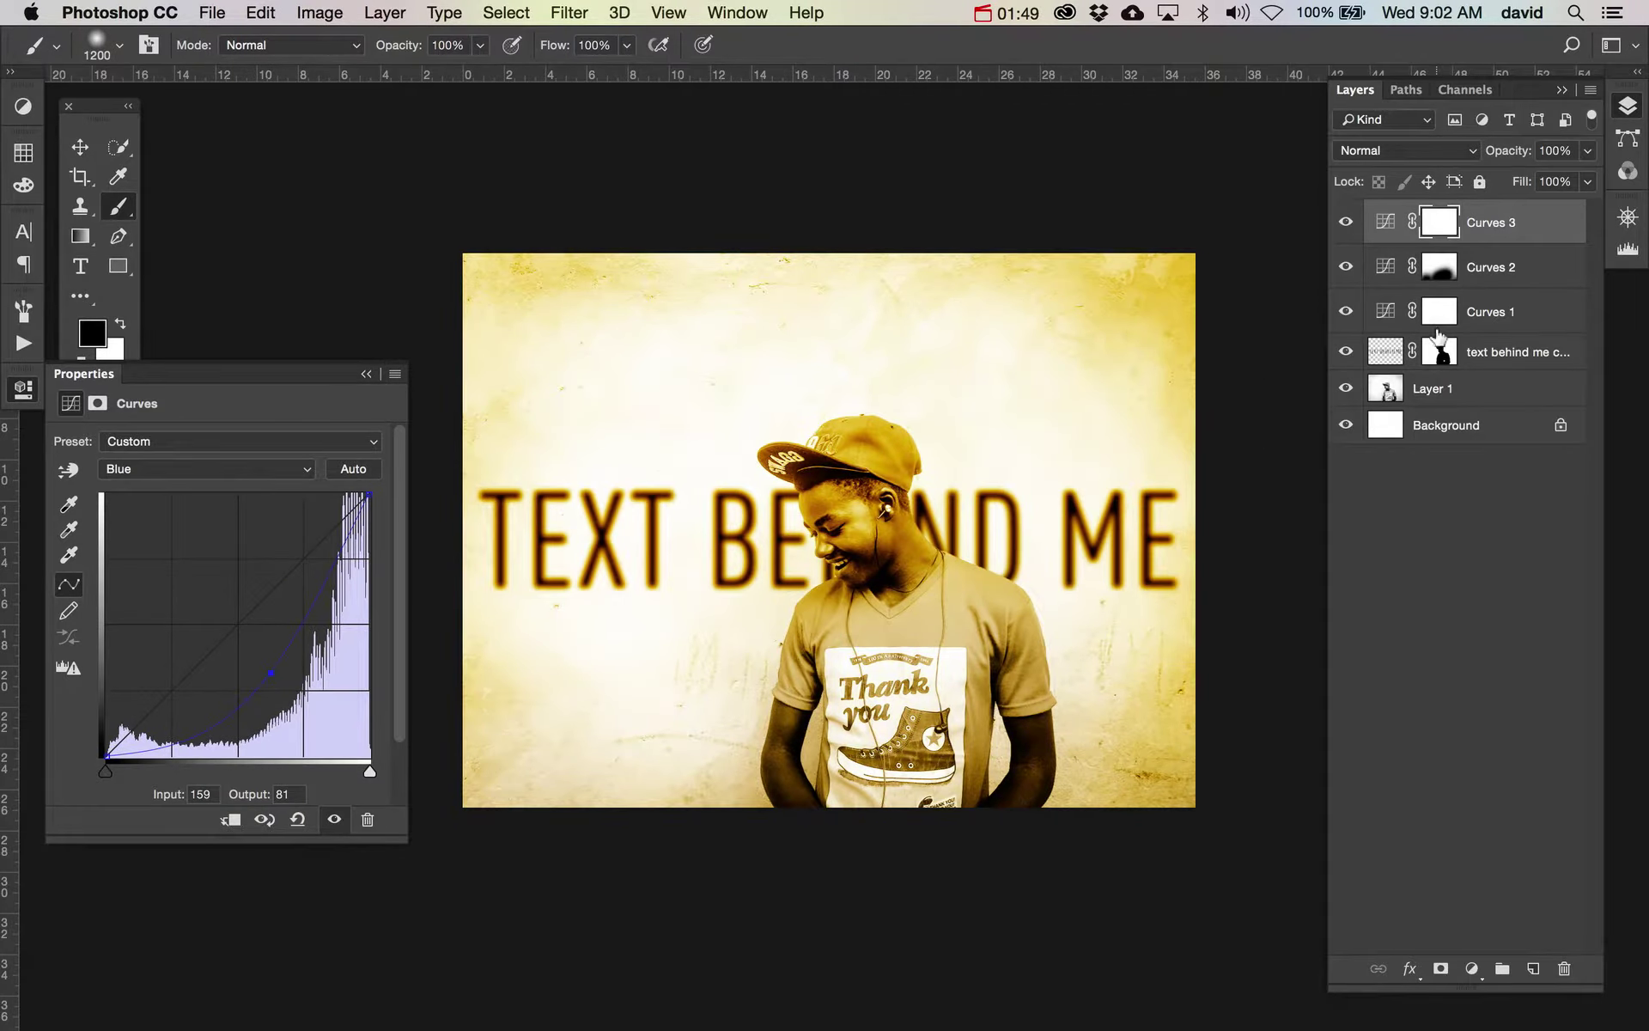
- Invert the Curves 3 mask, painting white along the edges and black over the boy's shirt
key(super+i)
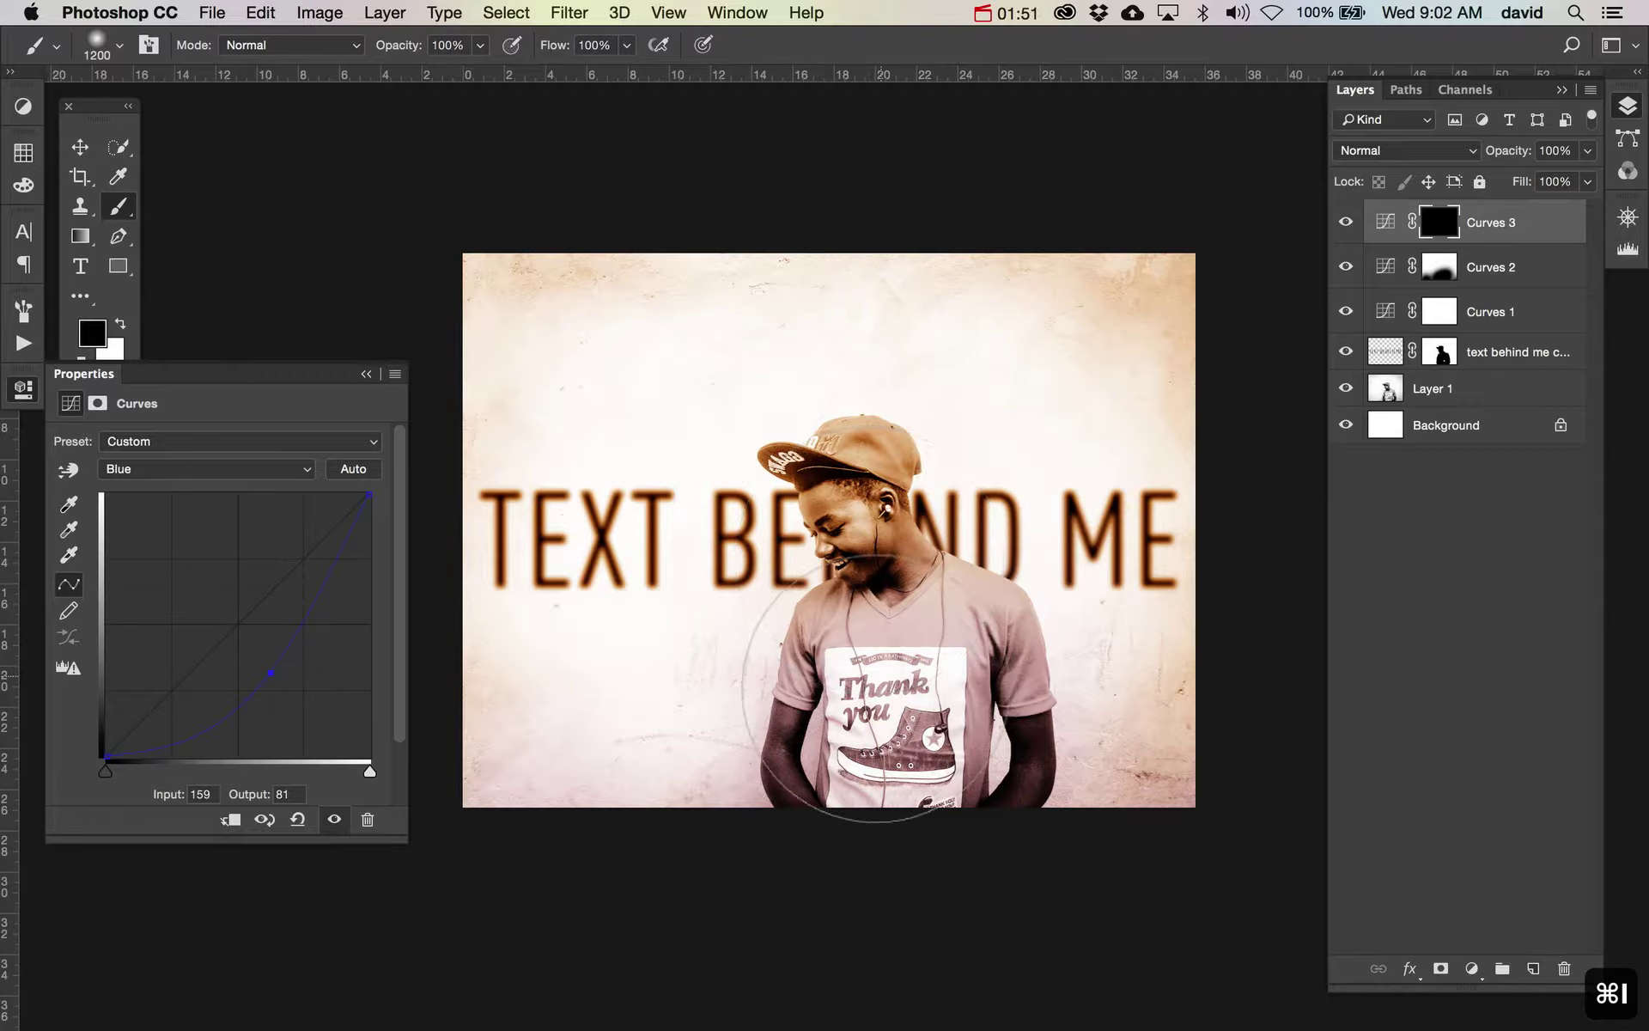
key(x)
mouse_move(884, 608)
mouse_down()
mouse_move(962, 699)
mouse_move(842, 720)
mouse_up()
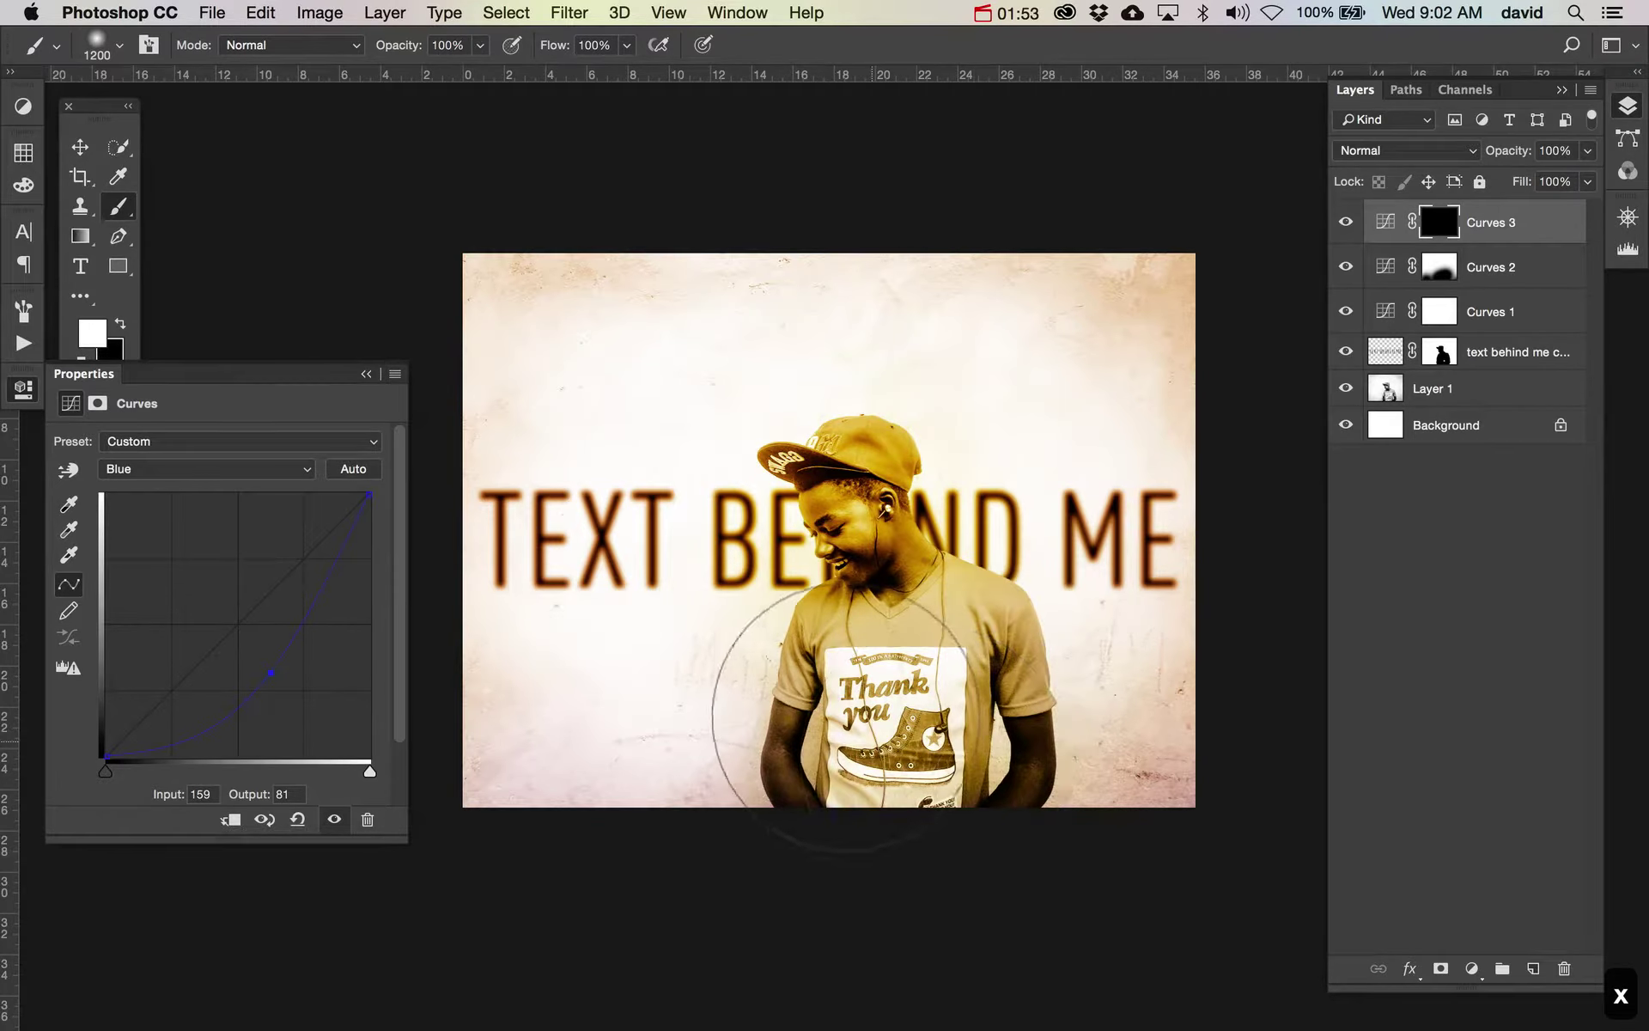
key(x)
mouse_move(927, 653)
mouse_down()
mouse_move(791, 681)
mouse_move(873, 627)
mouse_move(885, 516)
mouse_move(859, 369)
mouse_up()
key(x)
mouse_move(478, 276)
mouse_down()
mouse_move(1097, 251)
mouse_move(1215, 719)
mouse_move(534, 884)
mouse_move(361, 705)
mouse_up()
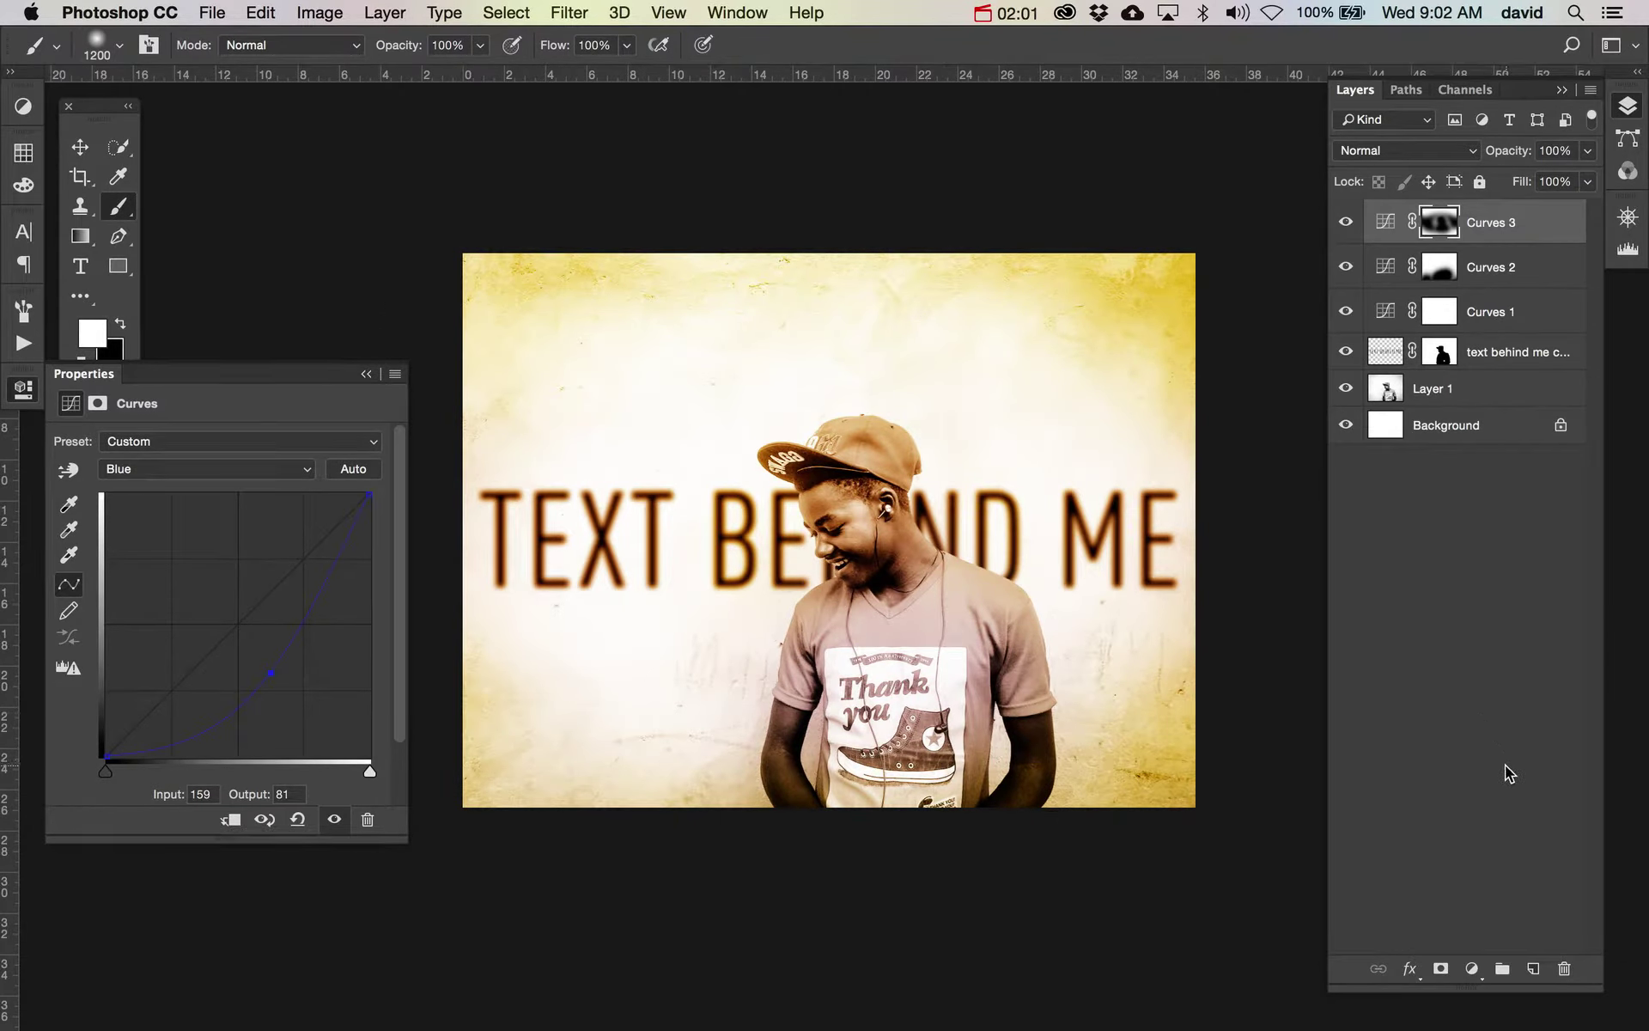
- Add Curves 4 with the RGB black point moved to input 127 to deepen shadows
click(1471, 969)
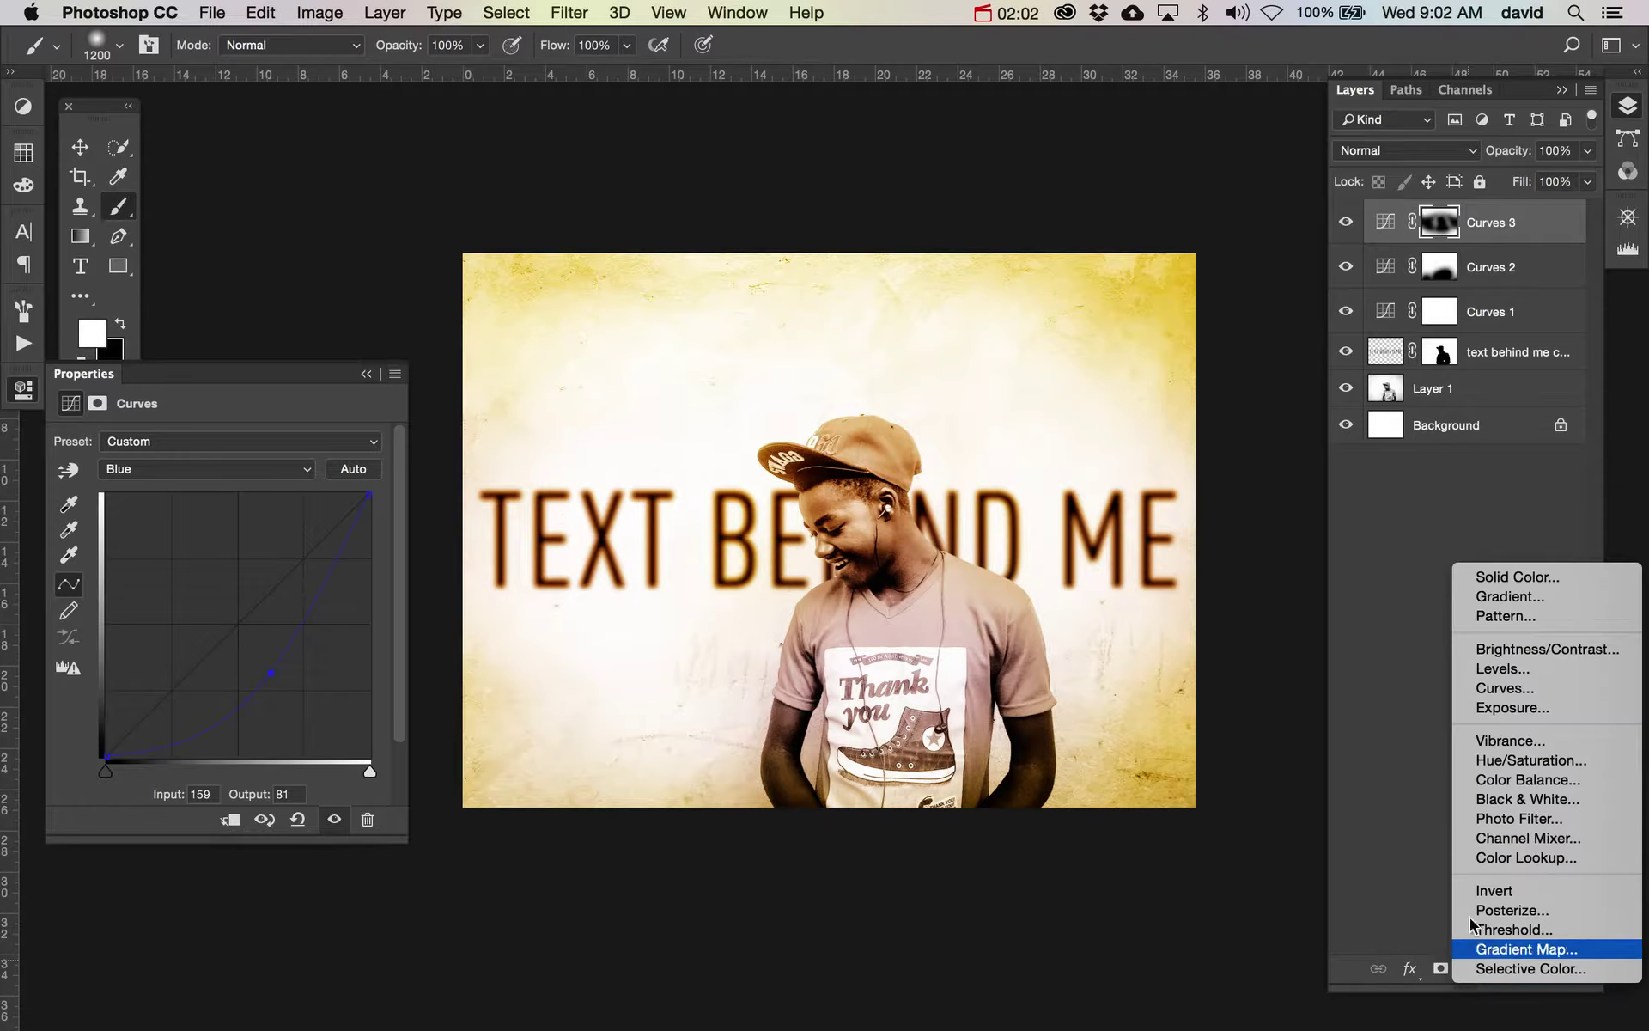
click(1505, 687)
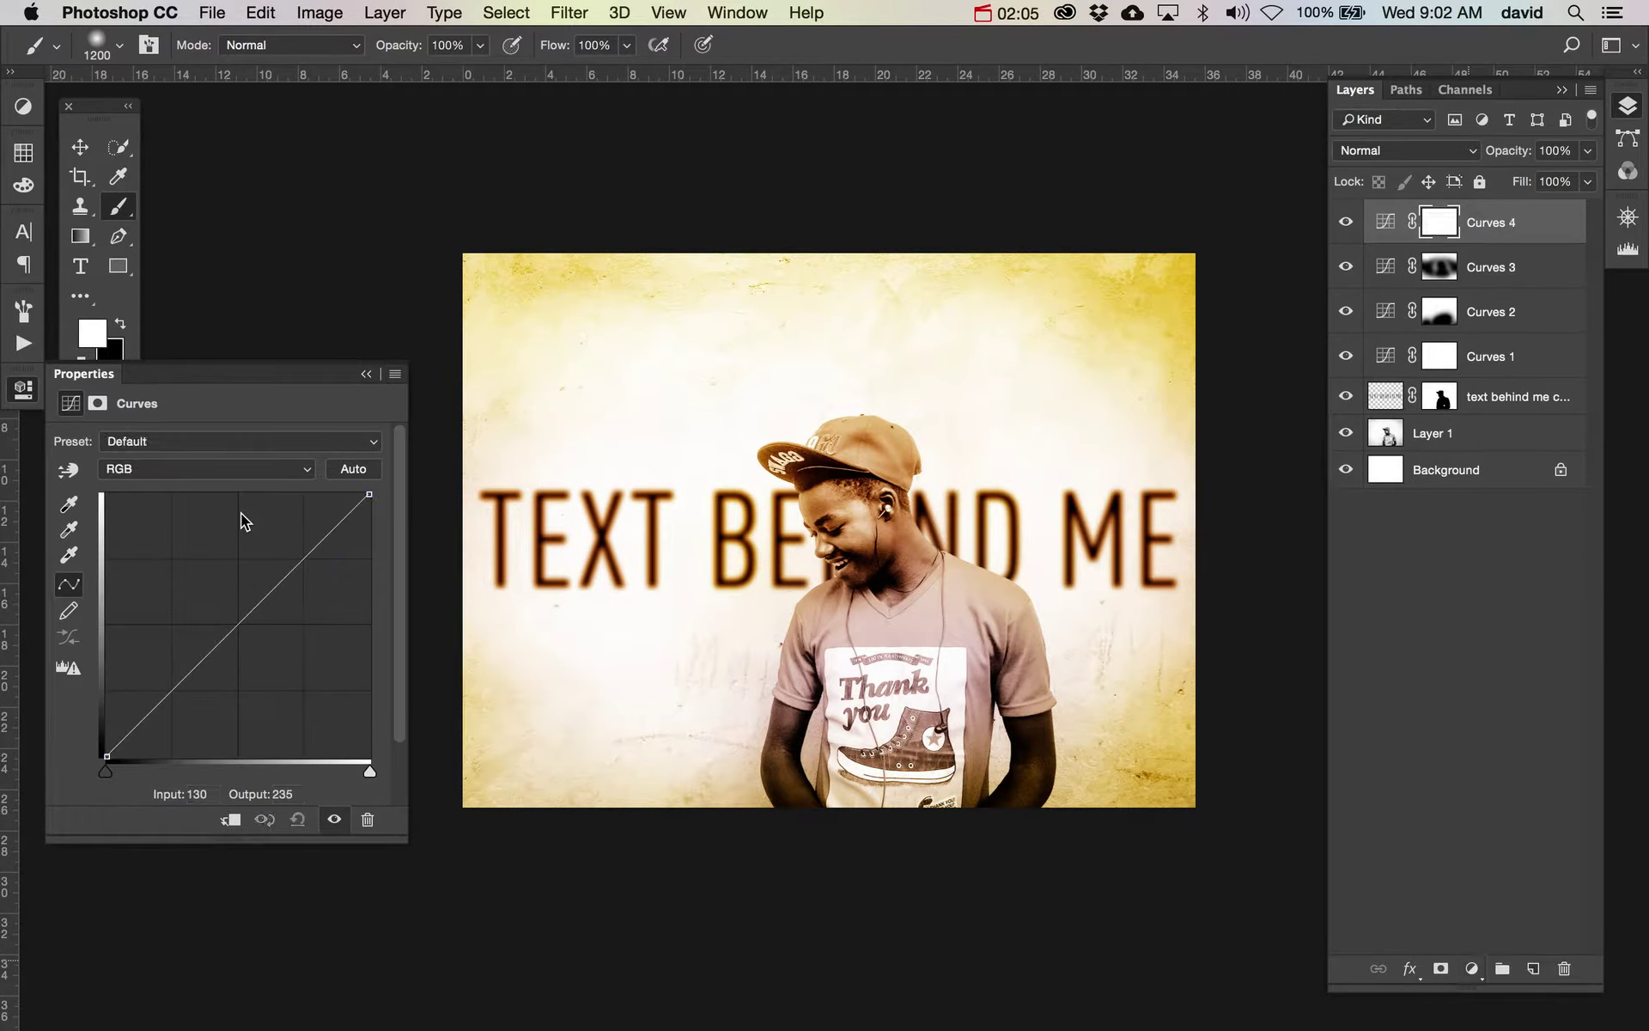
drag(110, 771, 237, 772)
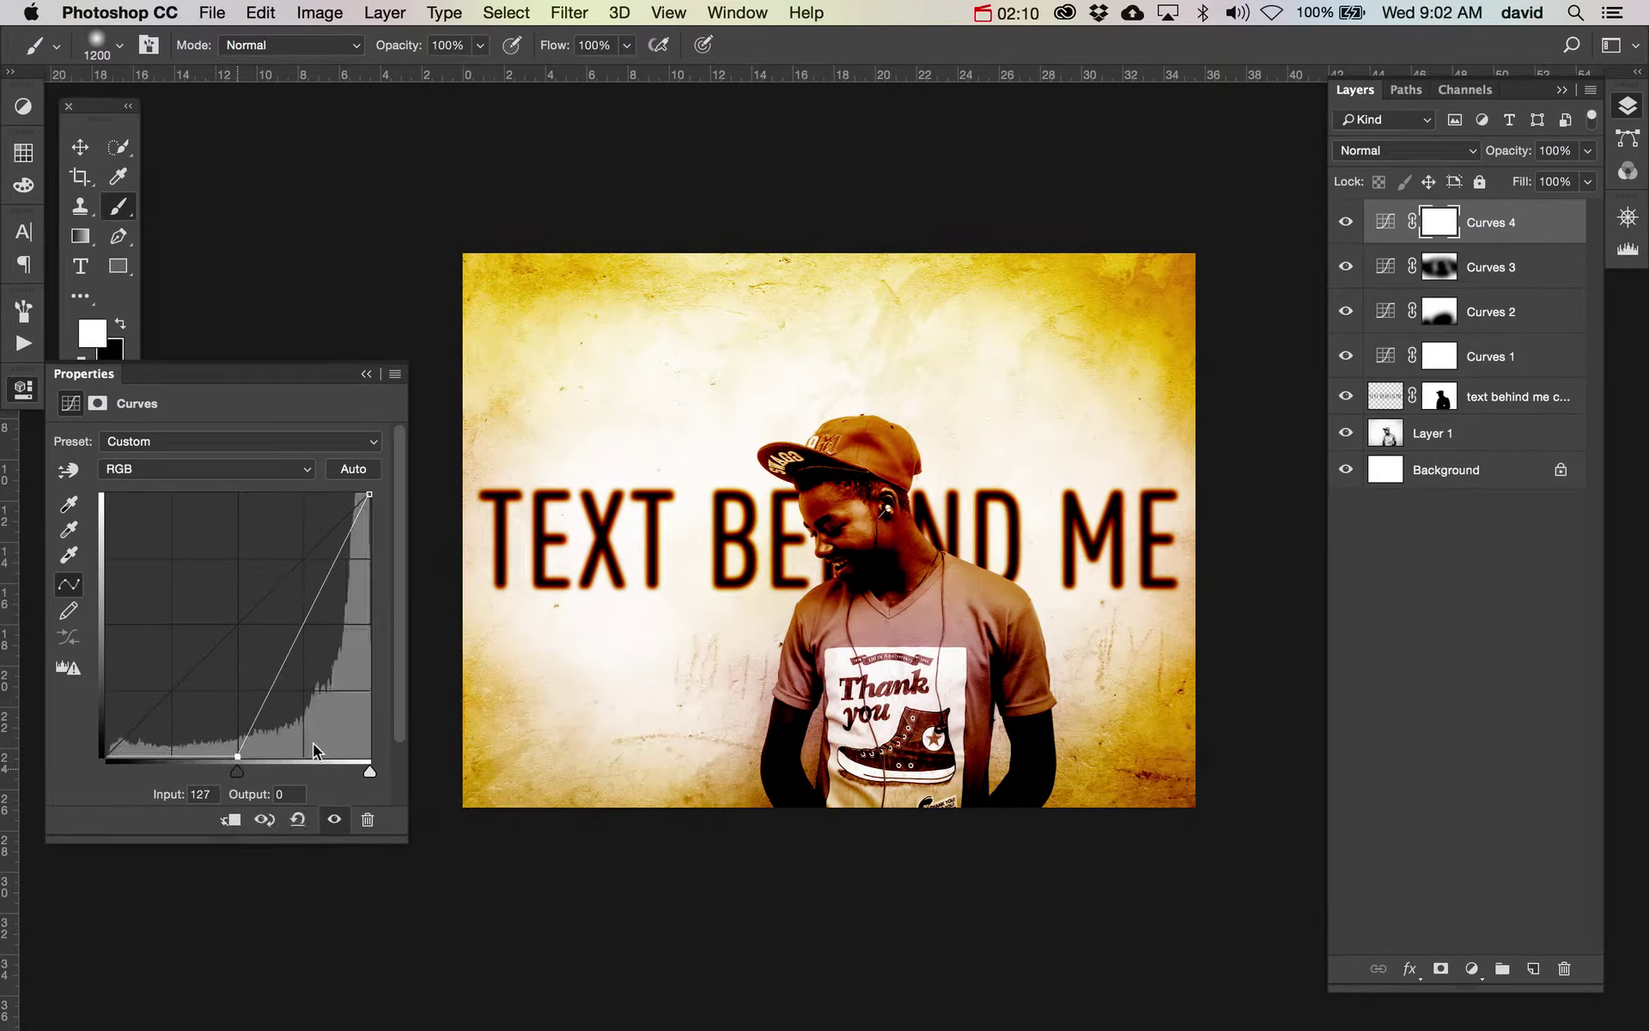
- Paint black on the Curves 4 mask over the boy, undoing a stray stroke near TEXT
click(1433, 223)
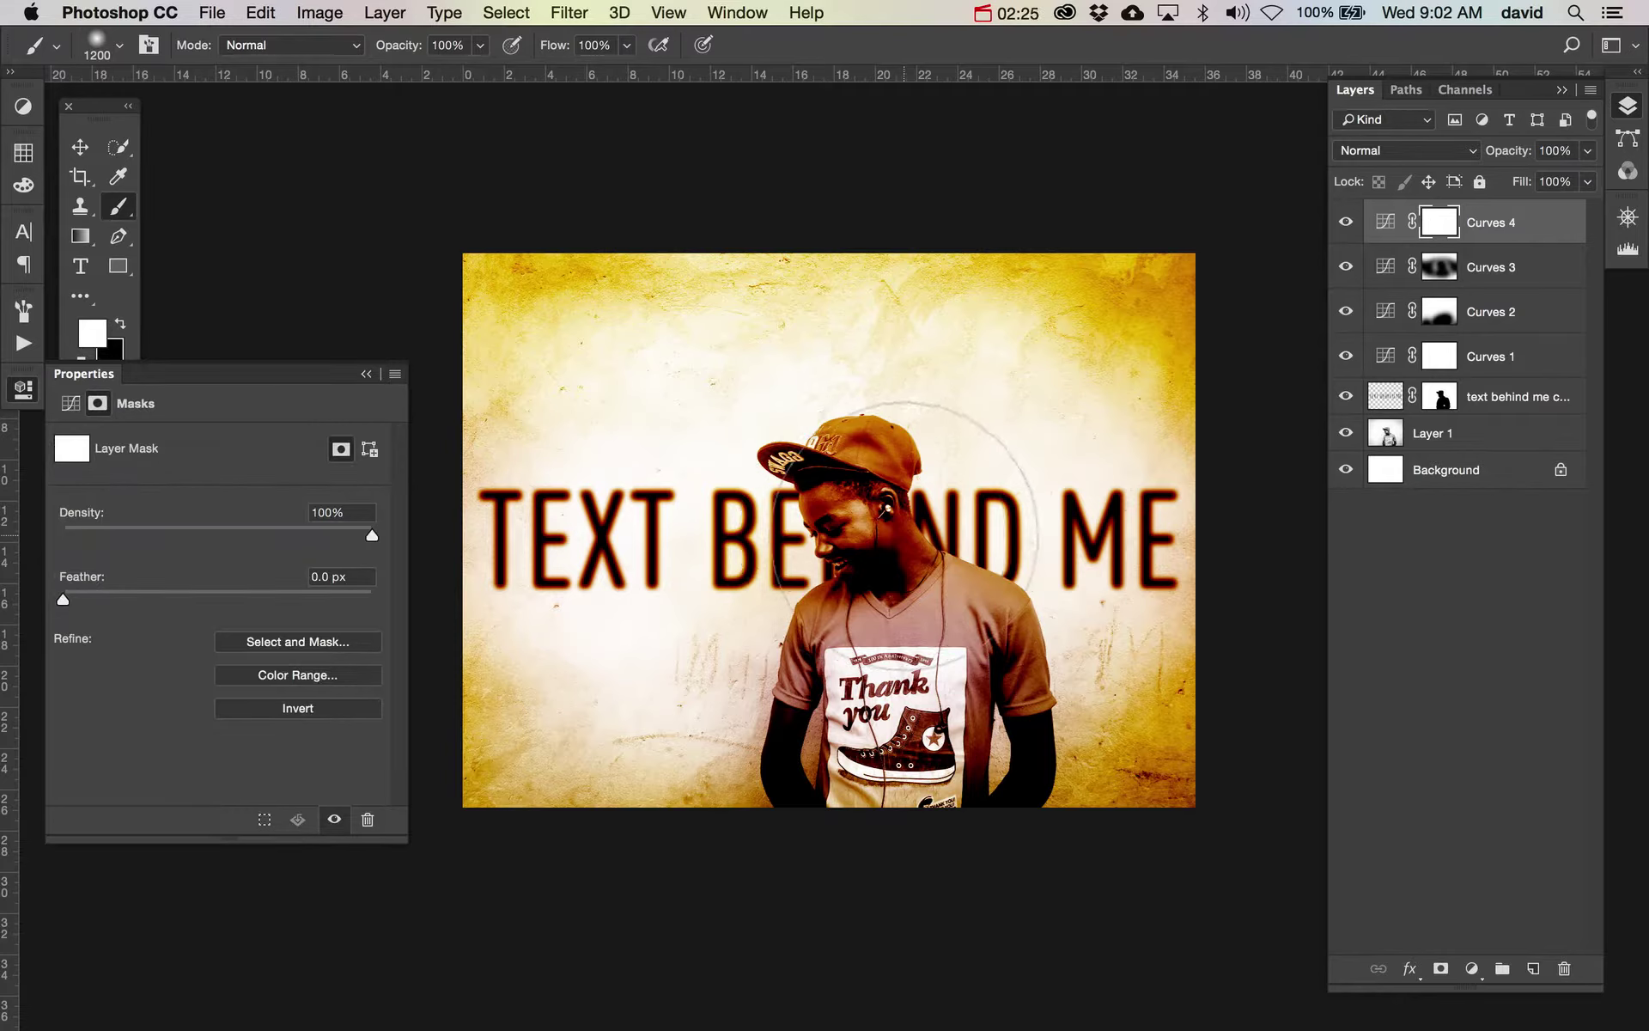
key(x)
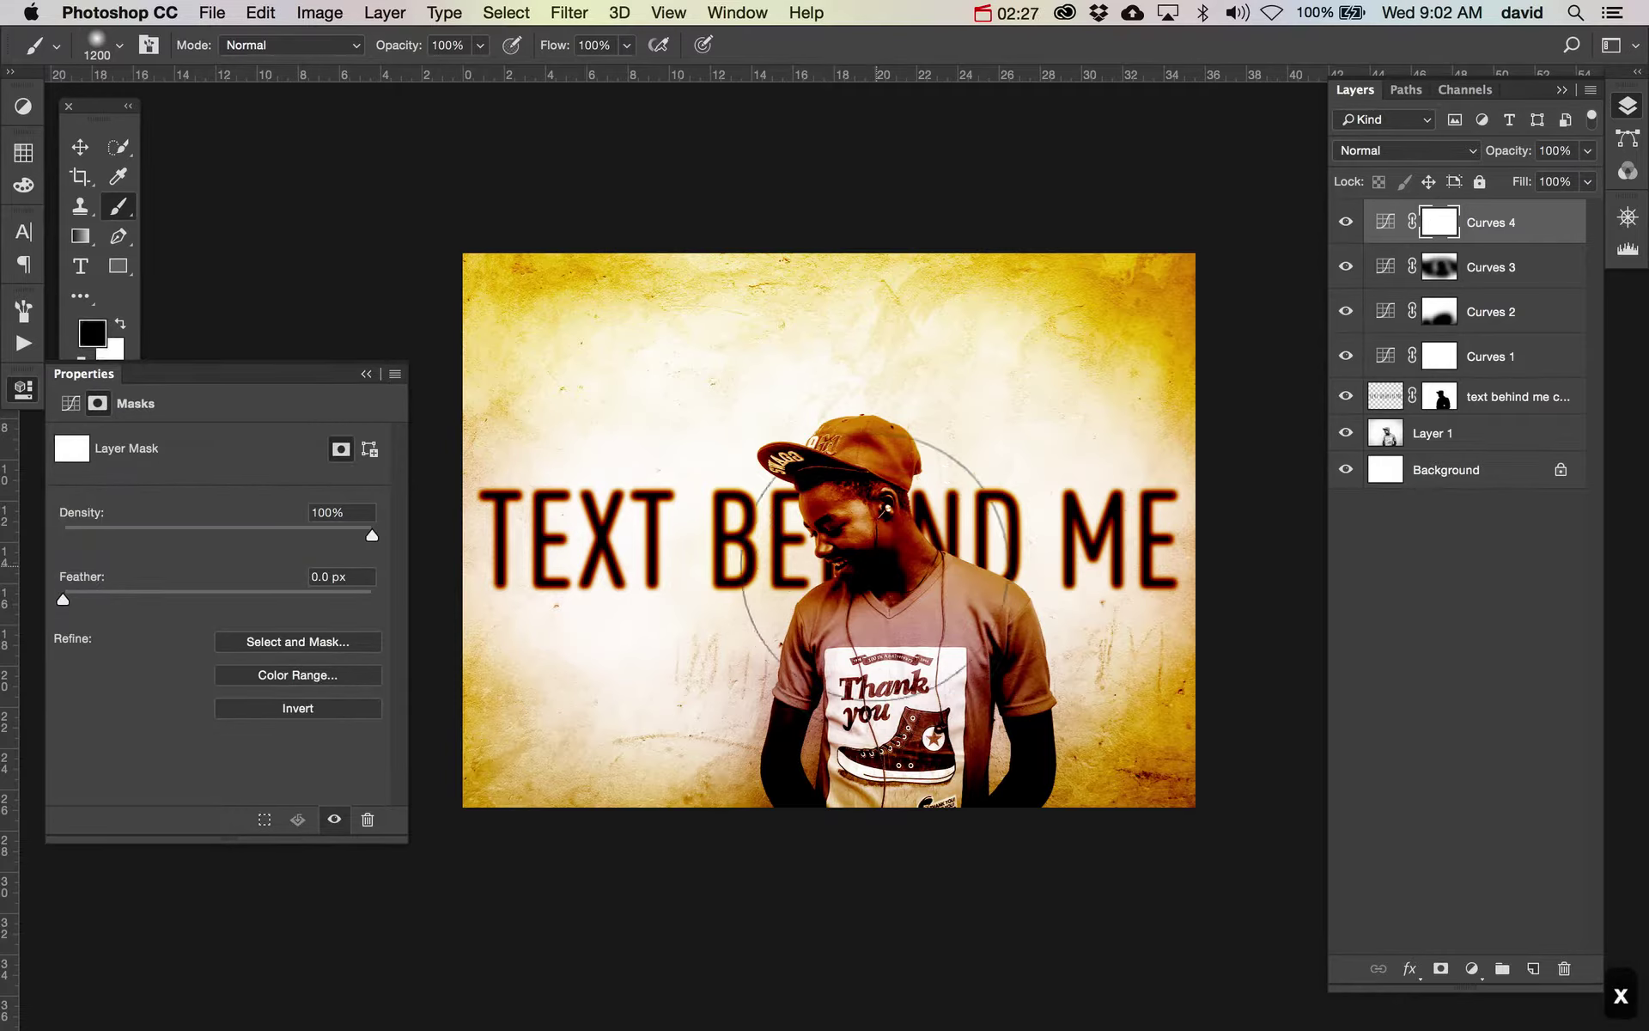
click(882, 617)
mouse_move(883, 617)
mouse_down()
mouse_move(949, 774)
mouse_move(932, 812)
mouse_move(936, 790)
mouse_up()
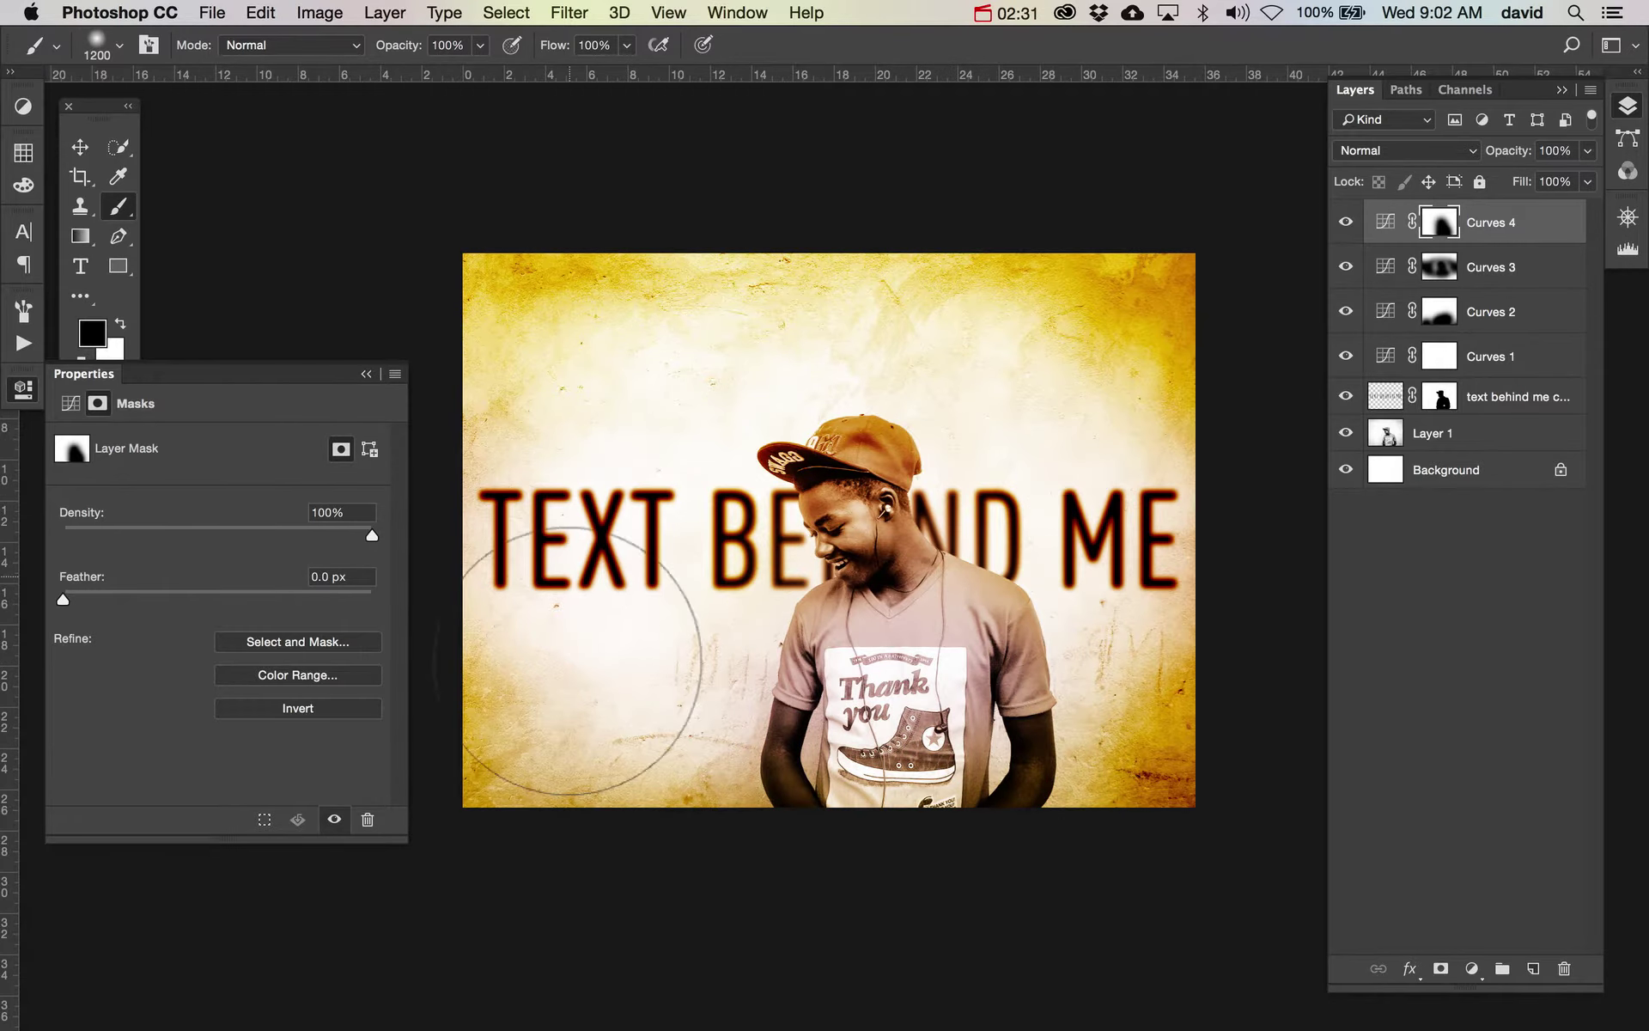
click(601, 536)
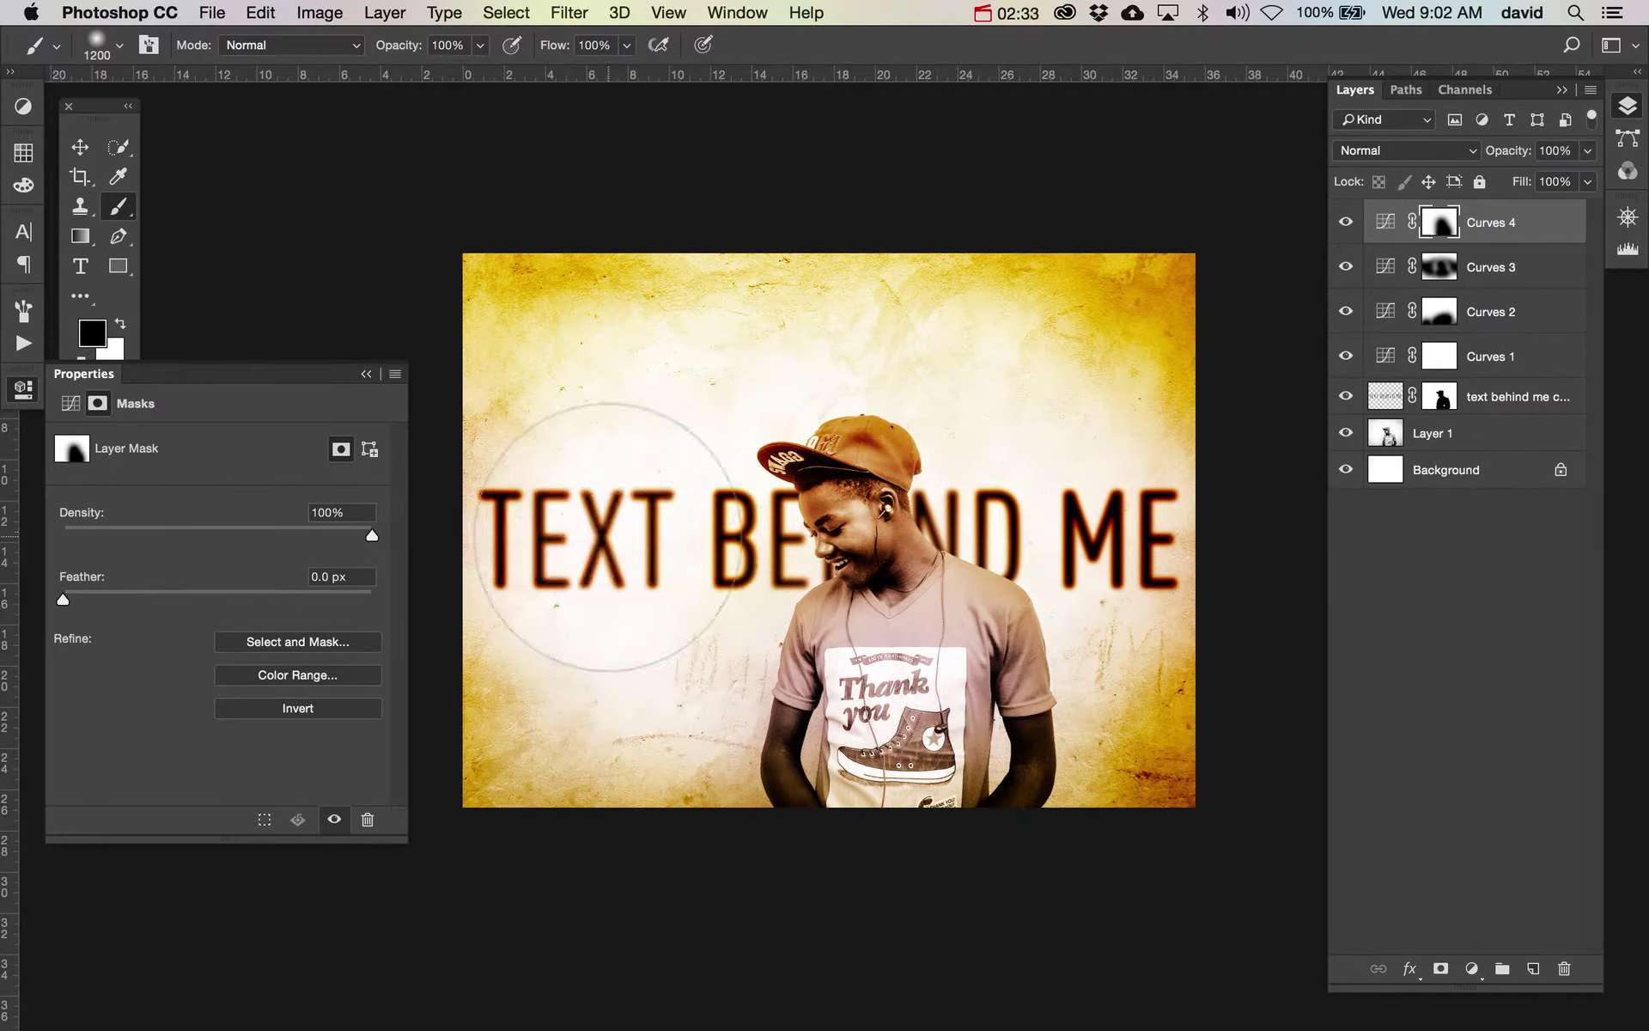
key(super+z)
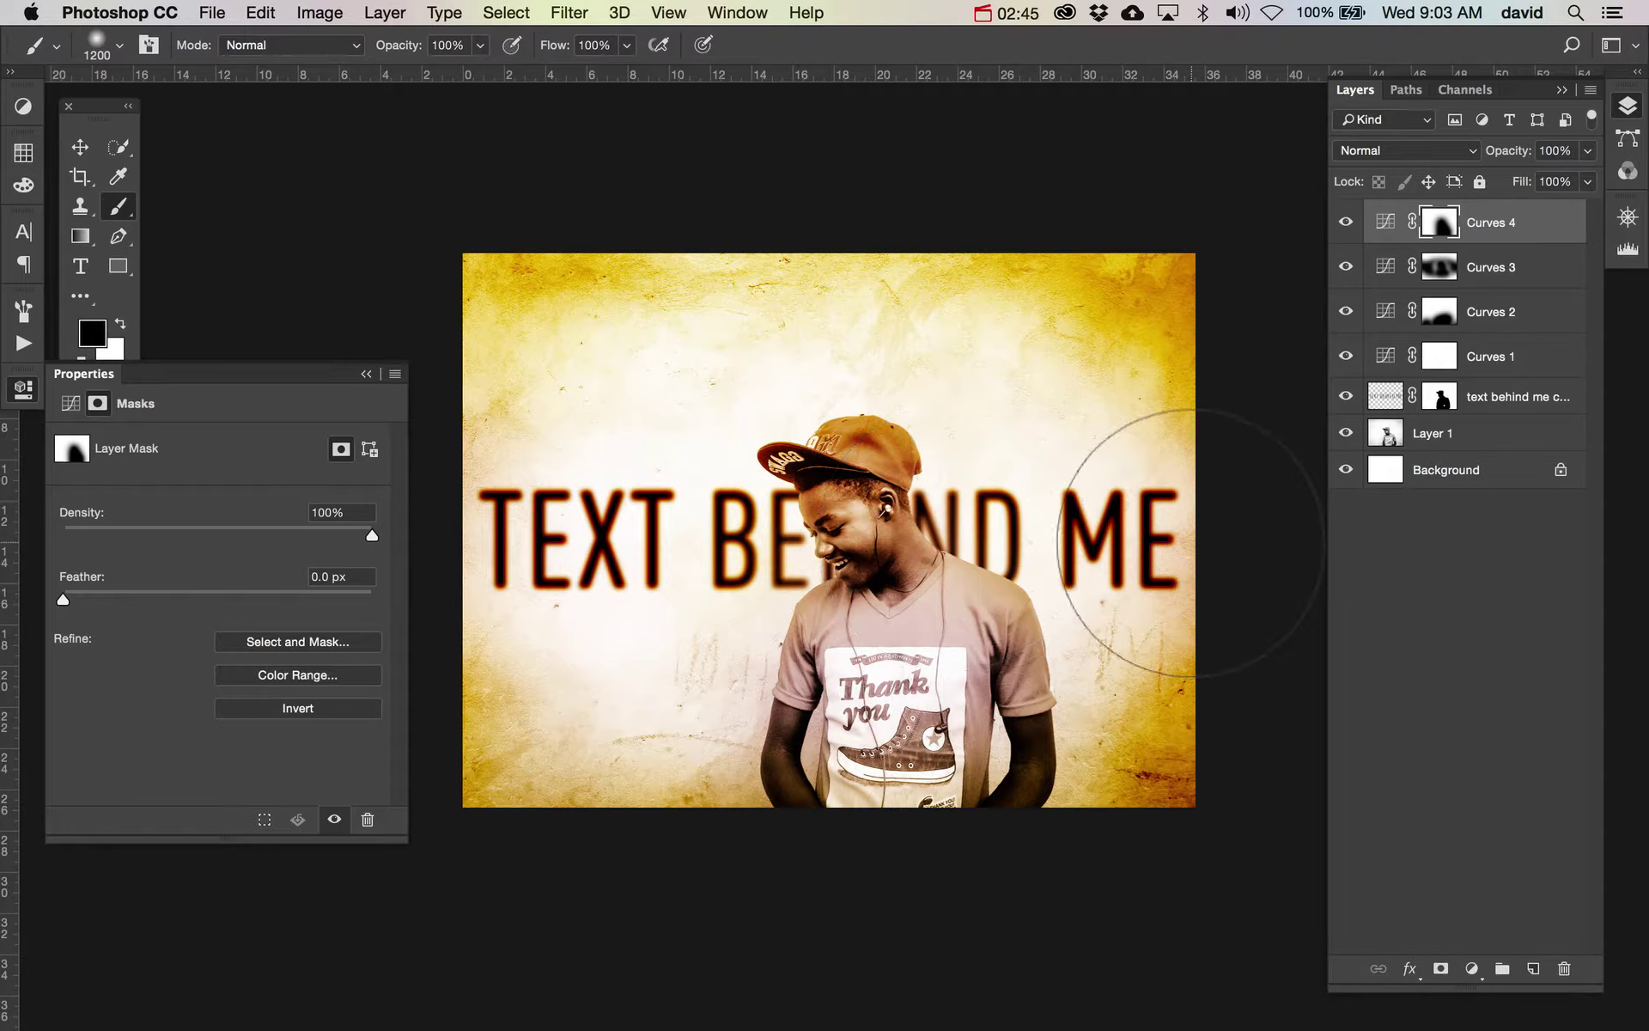
click(1385, 398)
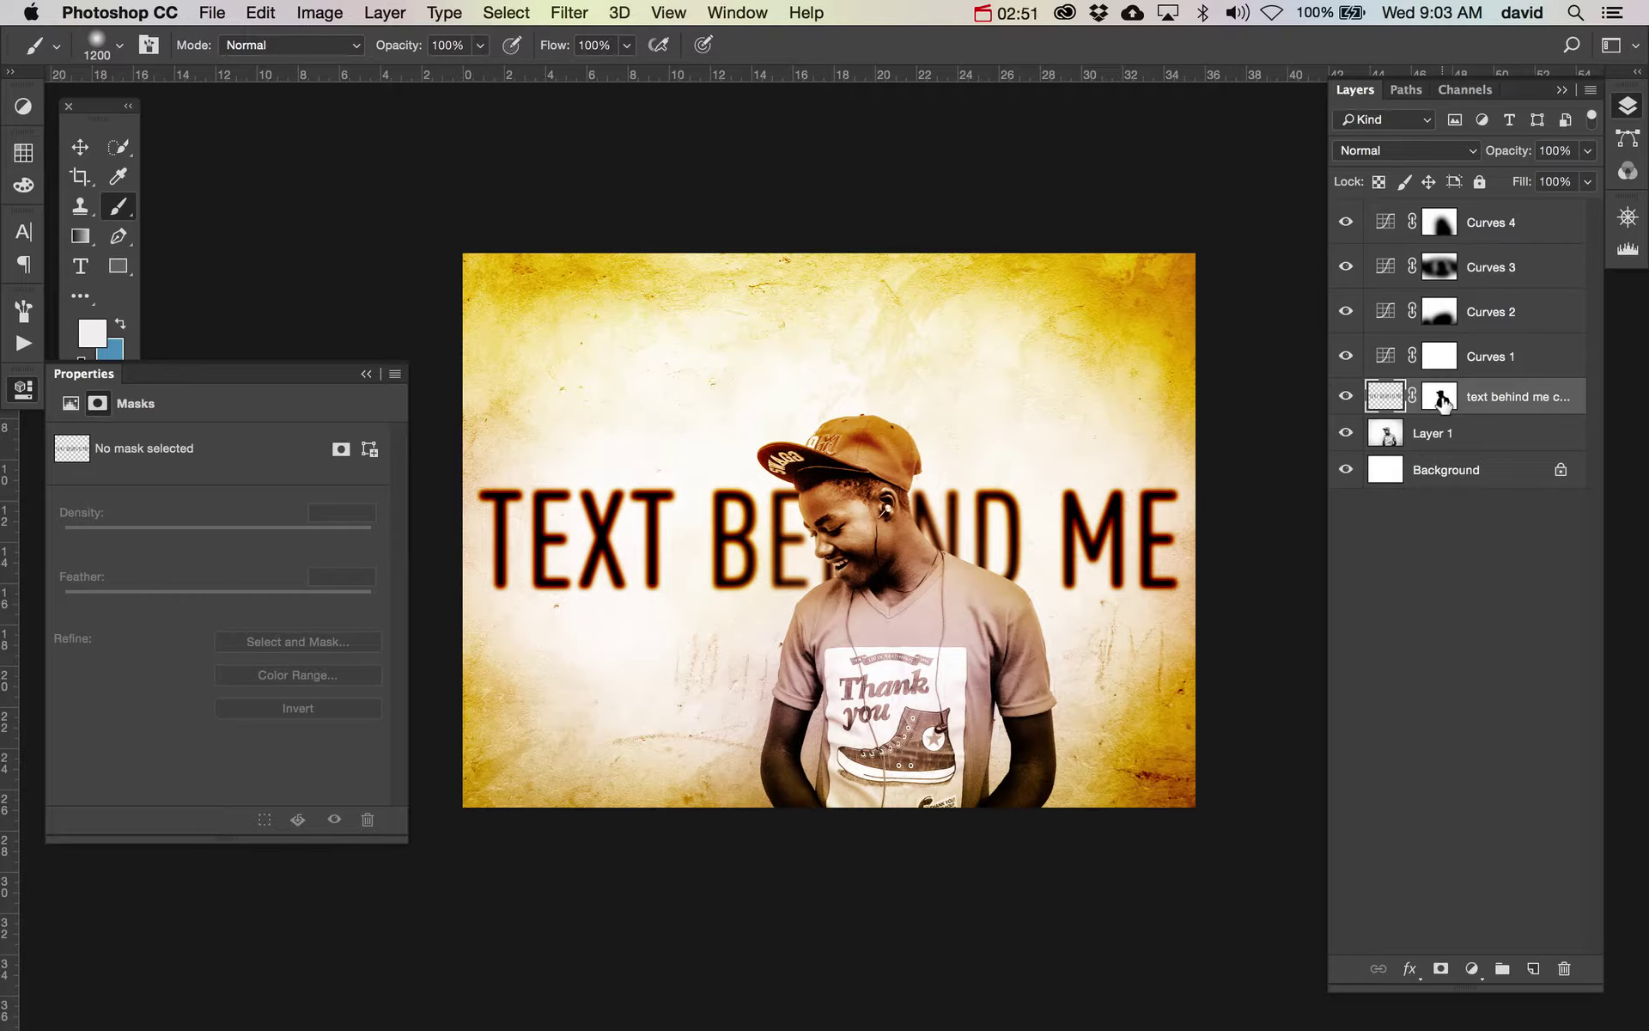
- Group the text layer into Group 1, add a layer mask, and stamp the 1860 grunge brush on it
key(super+g)
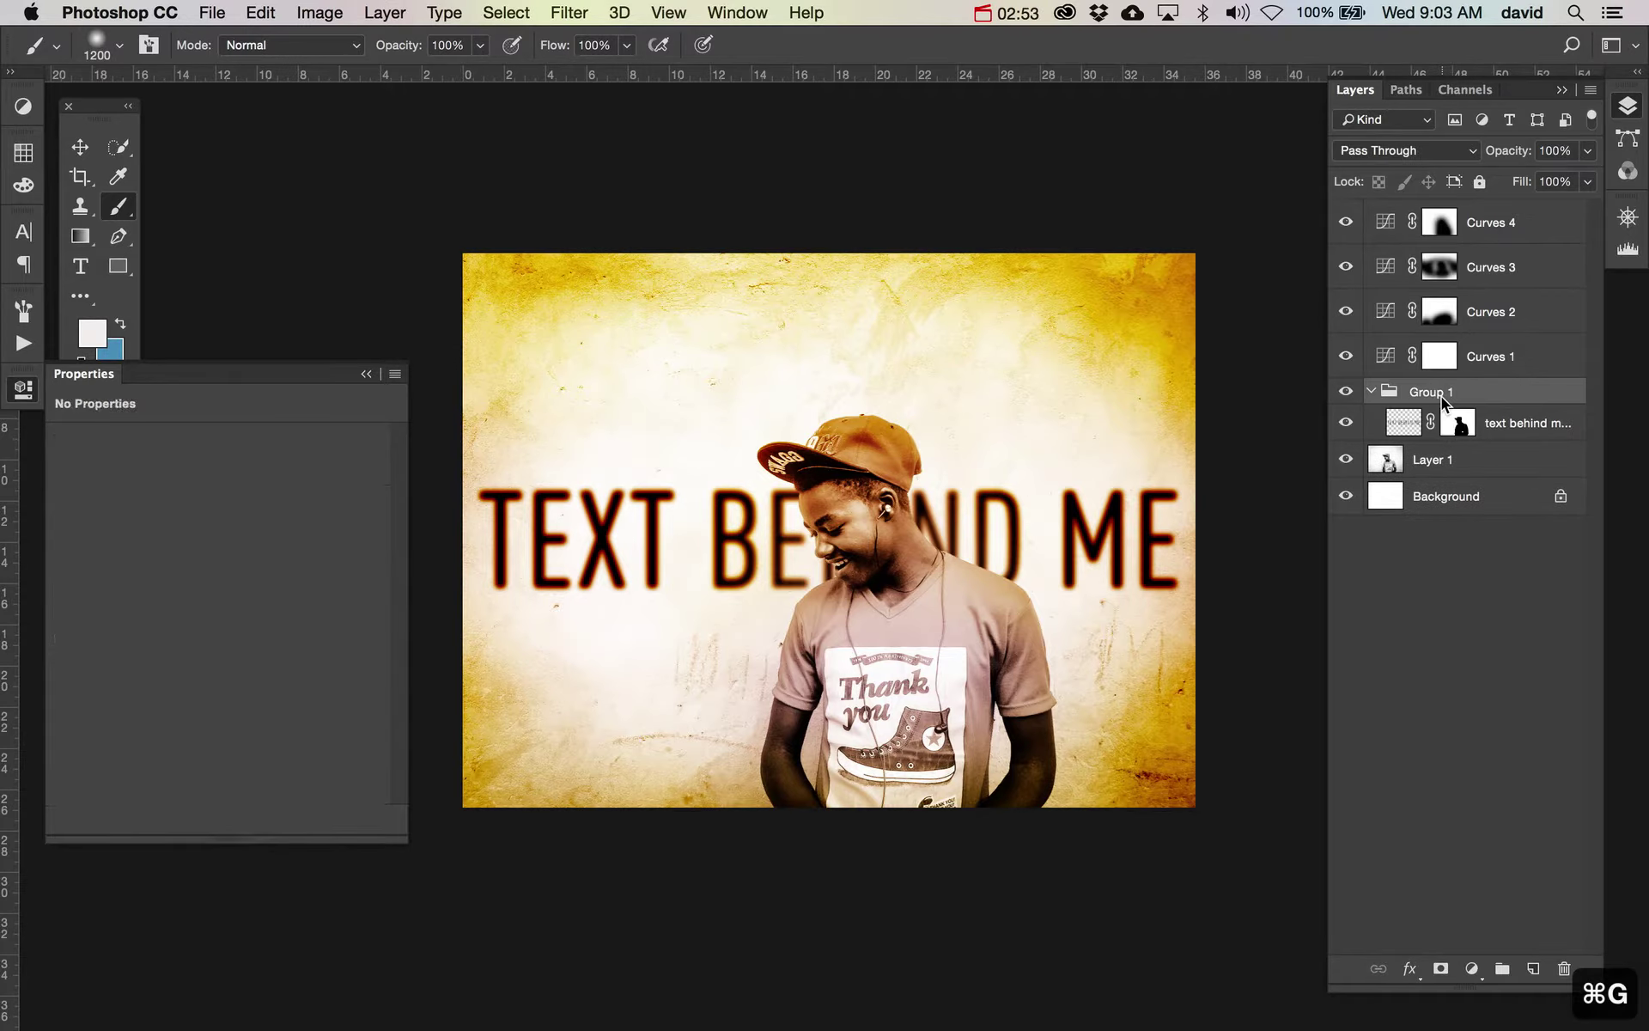
click(1443, 969)
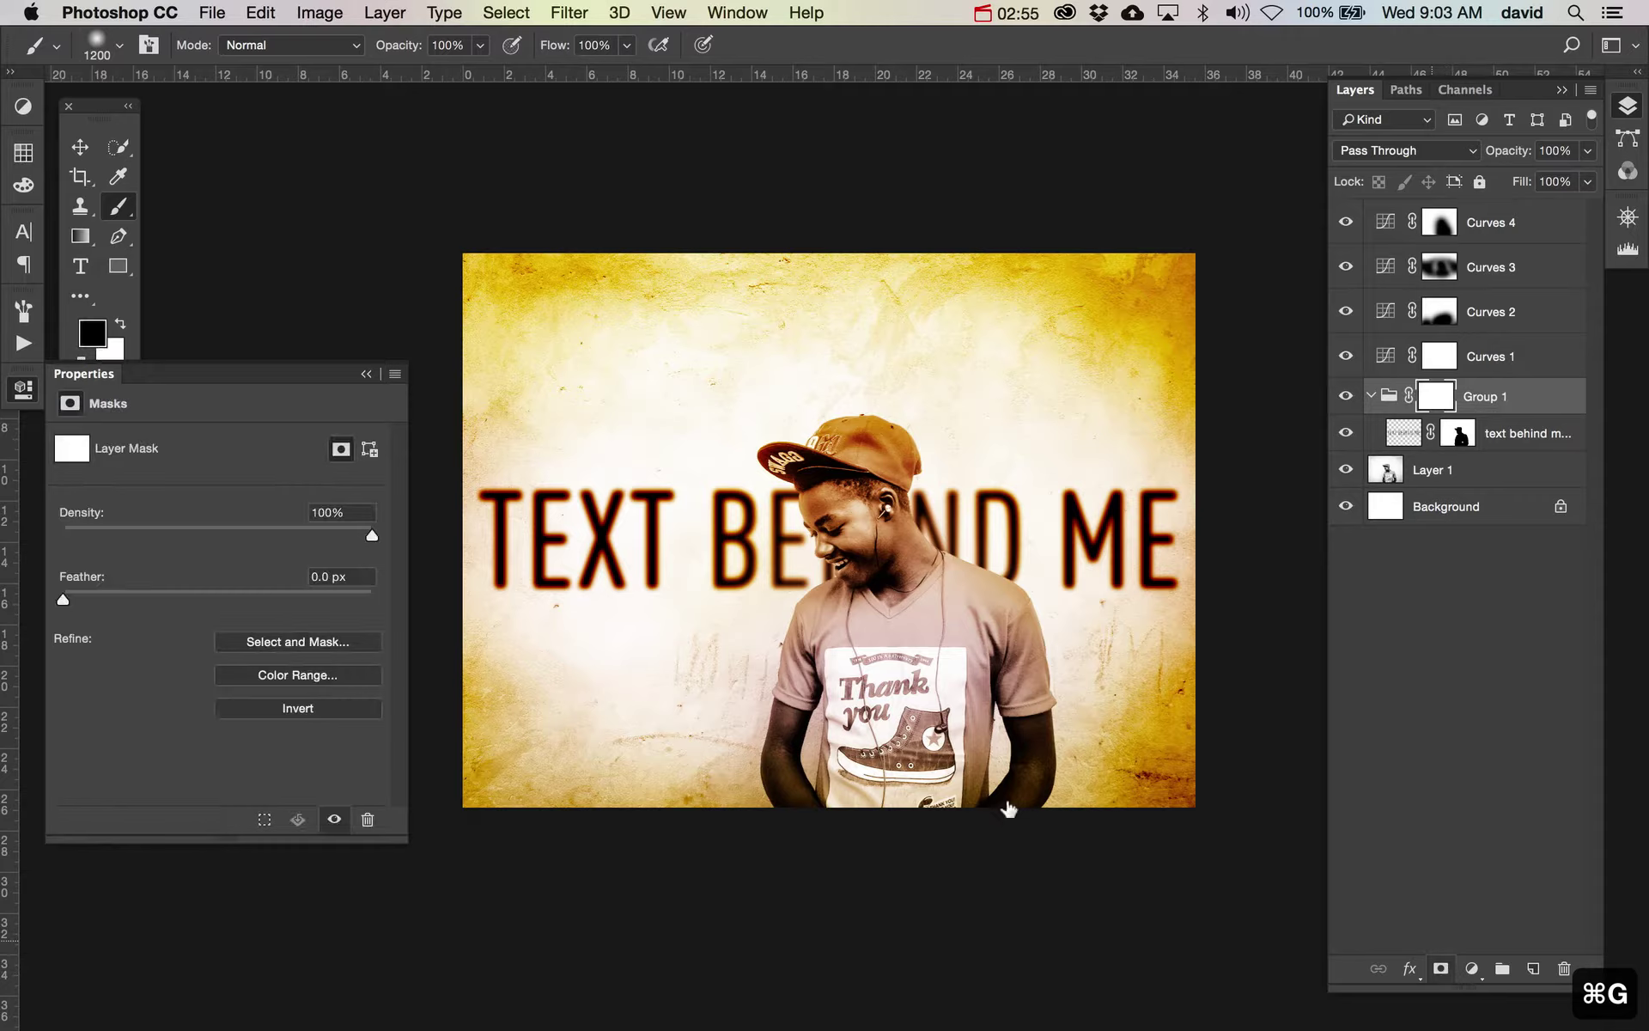
key(b)
key(period)
key(period)
key(period)
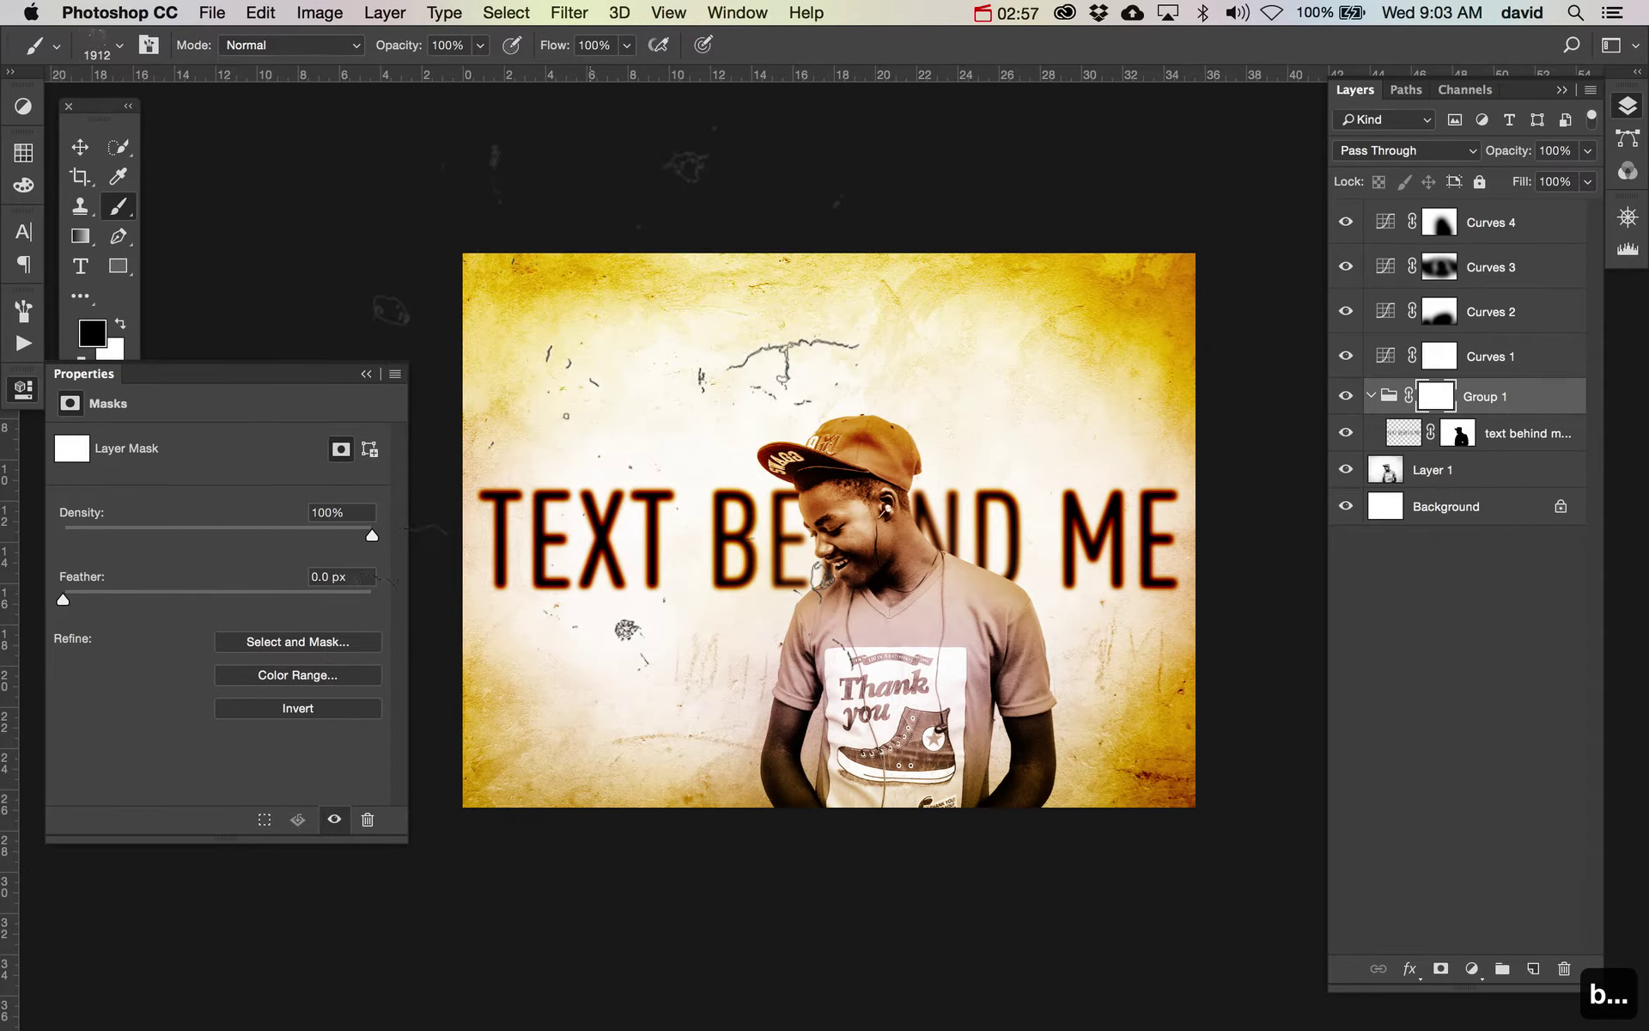
key(comma)
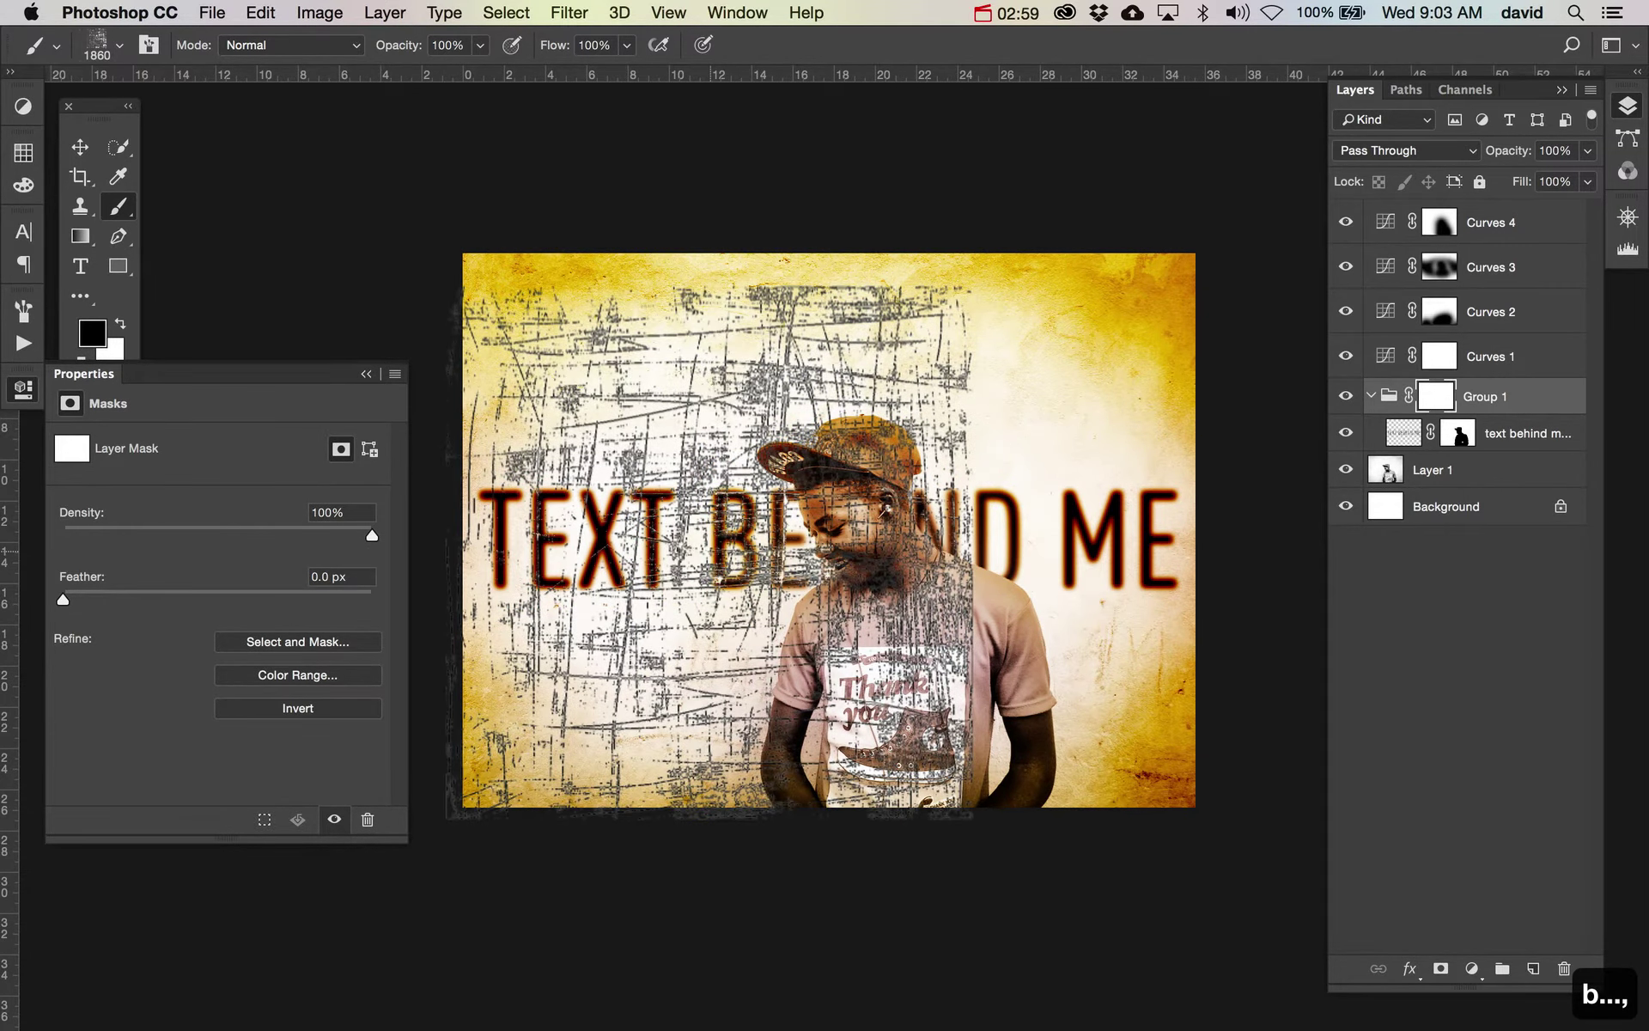
click(994, 591)
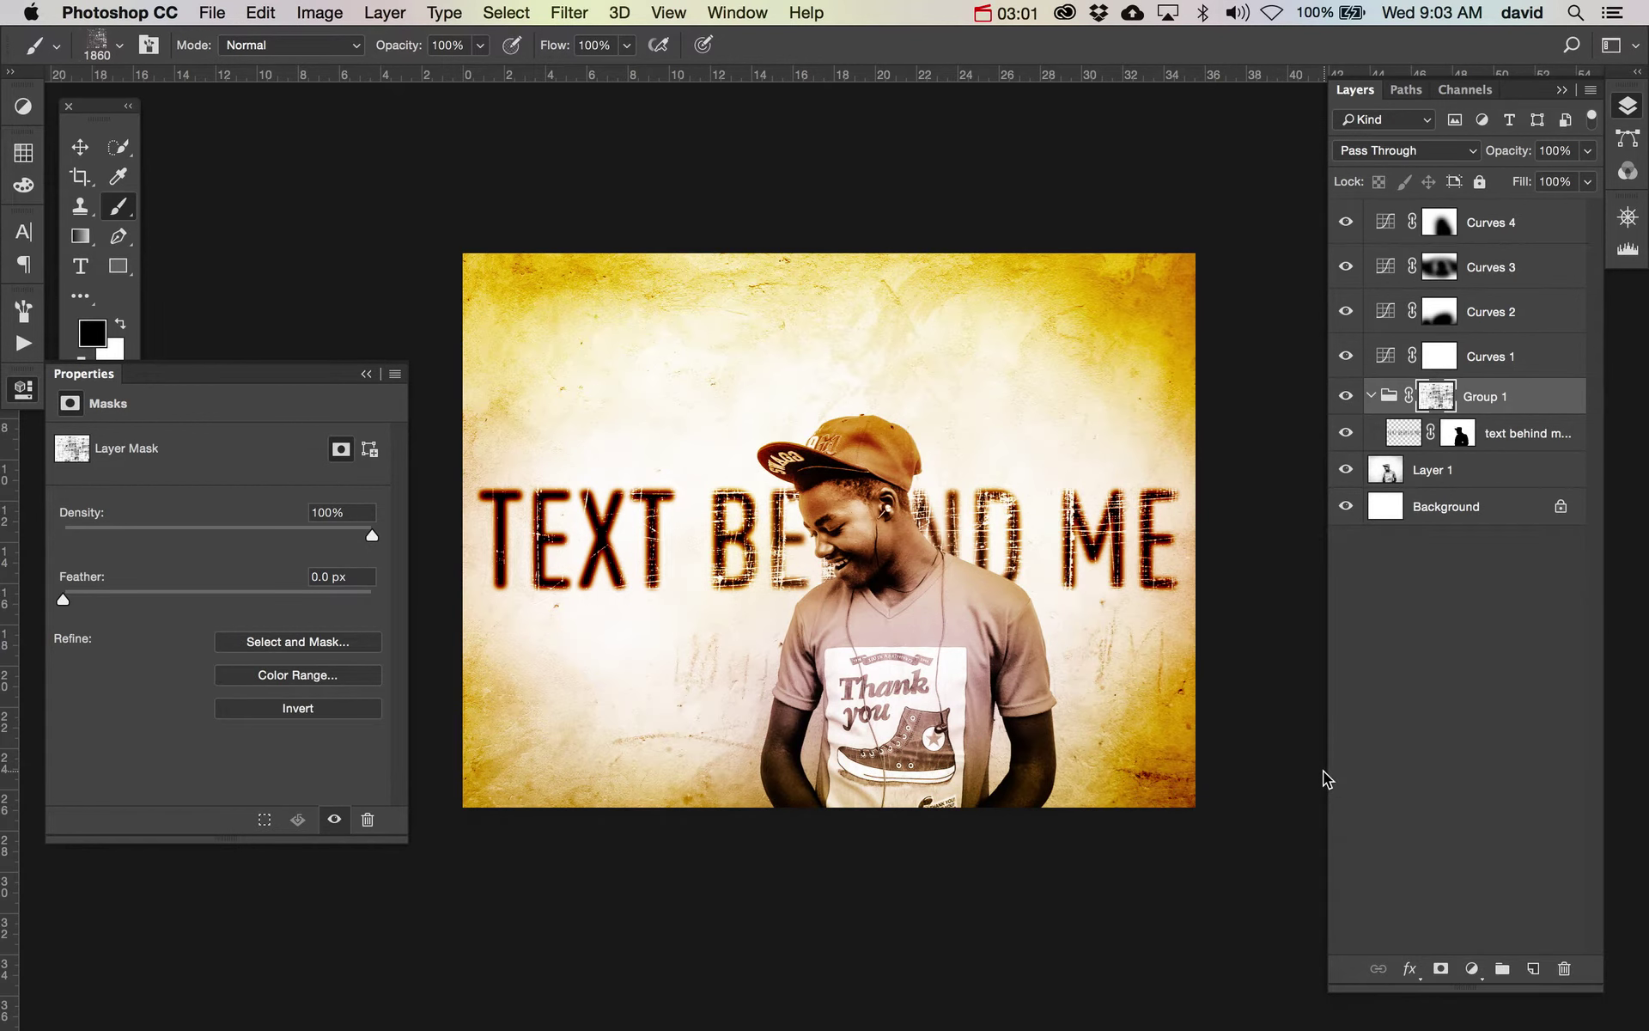
- Undo the grunge stamp and switch to the larger 2262 grunge brush tip
key(super+alt+z)
key(super+alt+z)
key(super+alt+z)
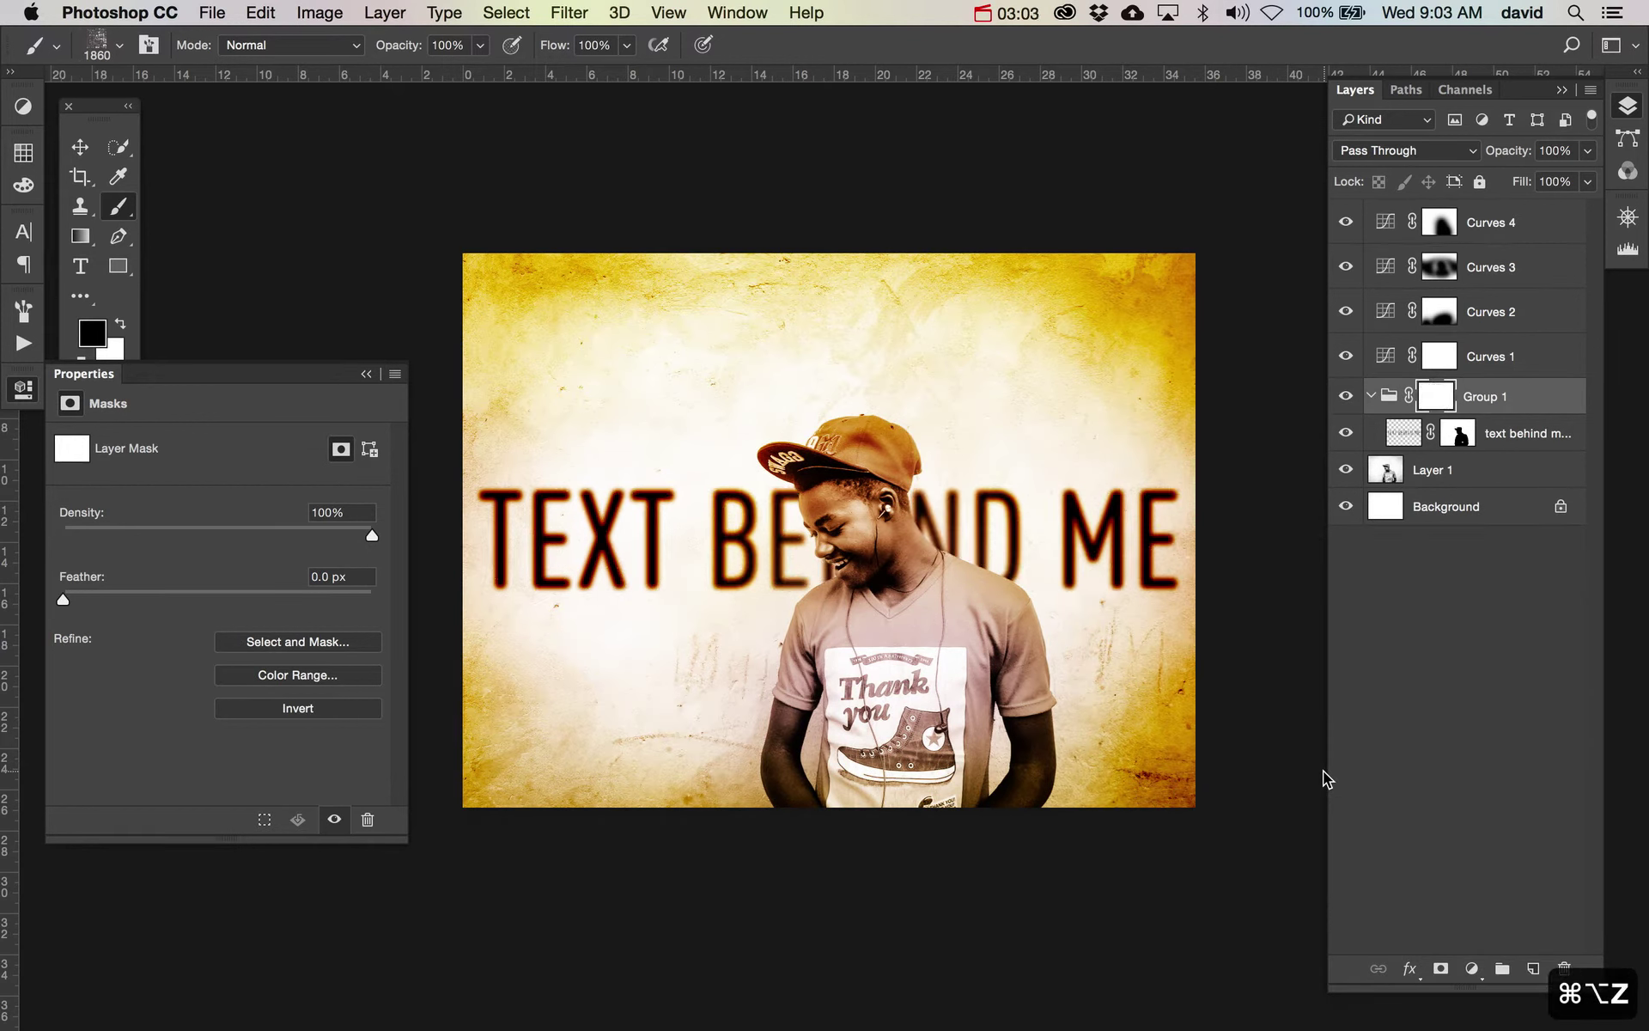
key(period)
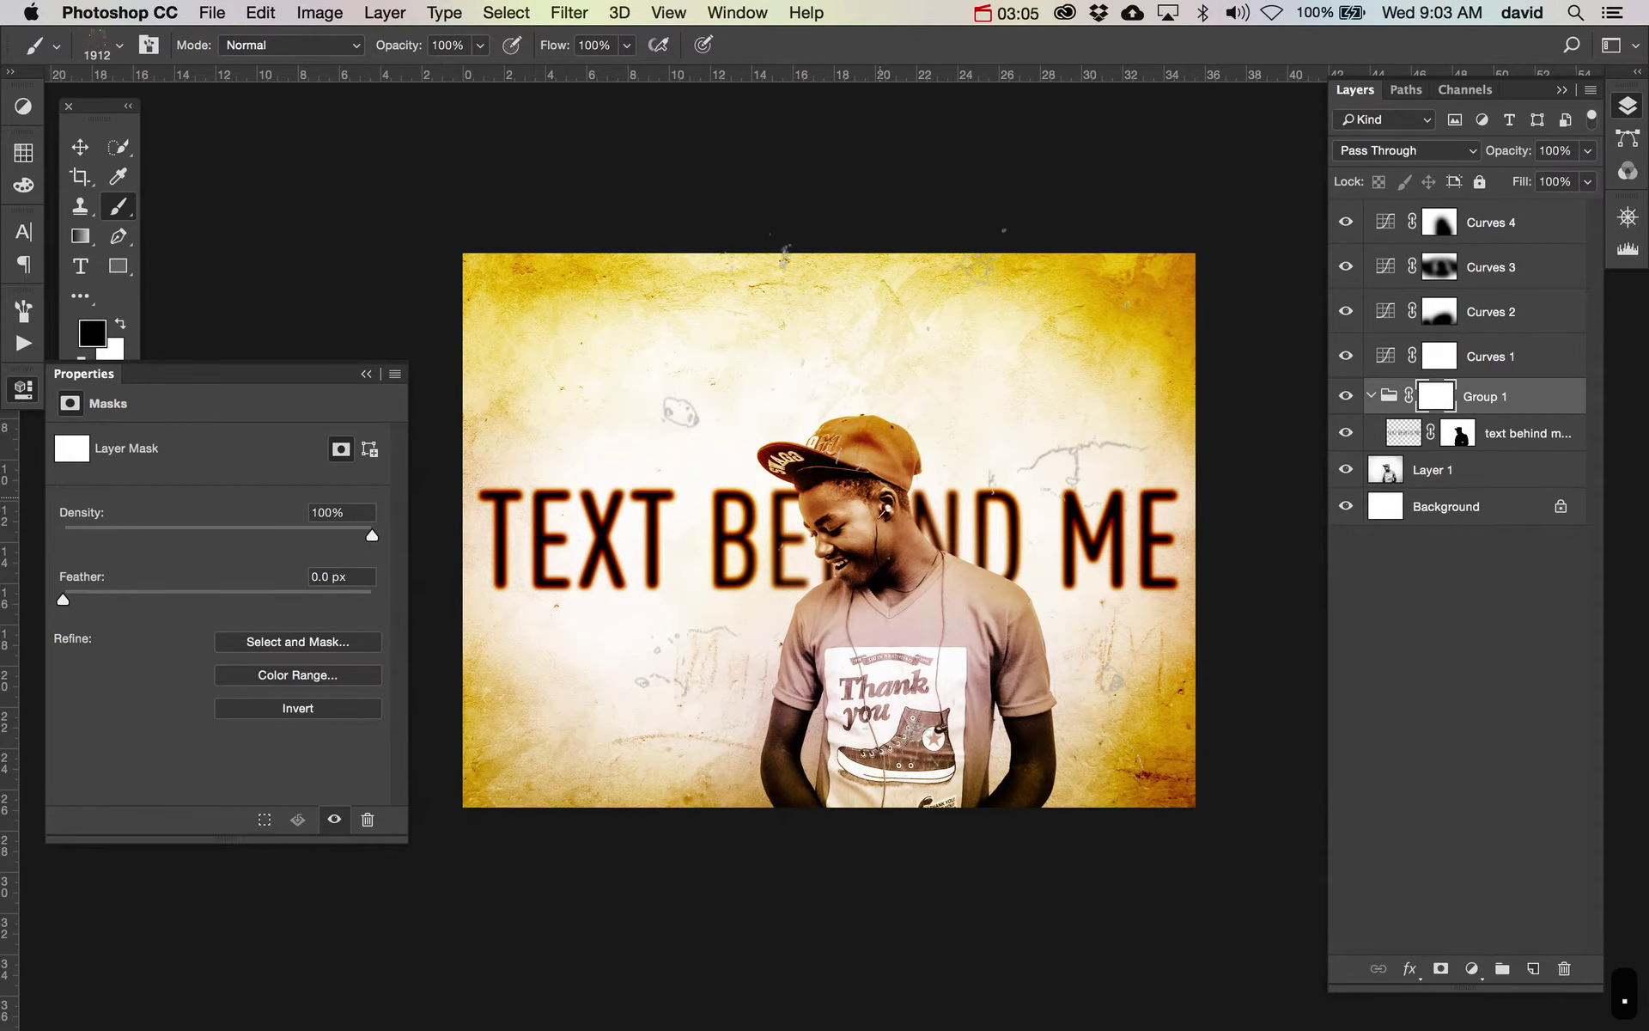
key(period)
- Stamp black grunge over TEXT BEHIND and ME, then paint TEXT partly back in white
click(698, 571)
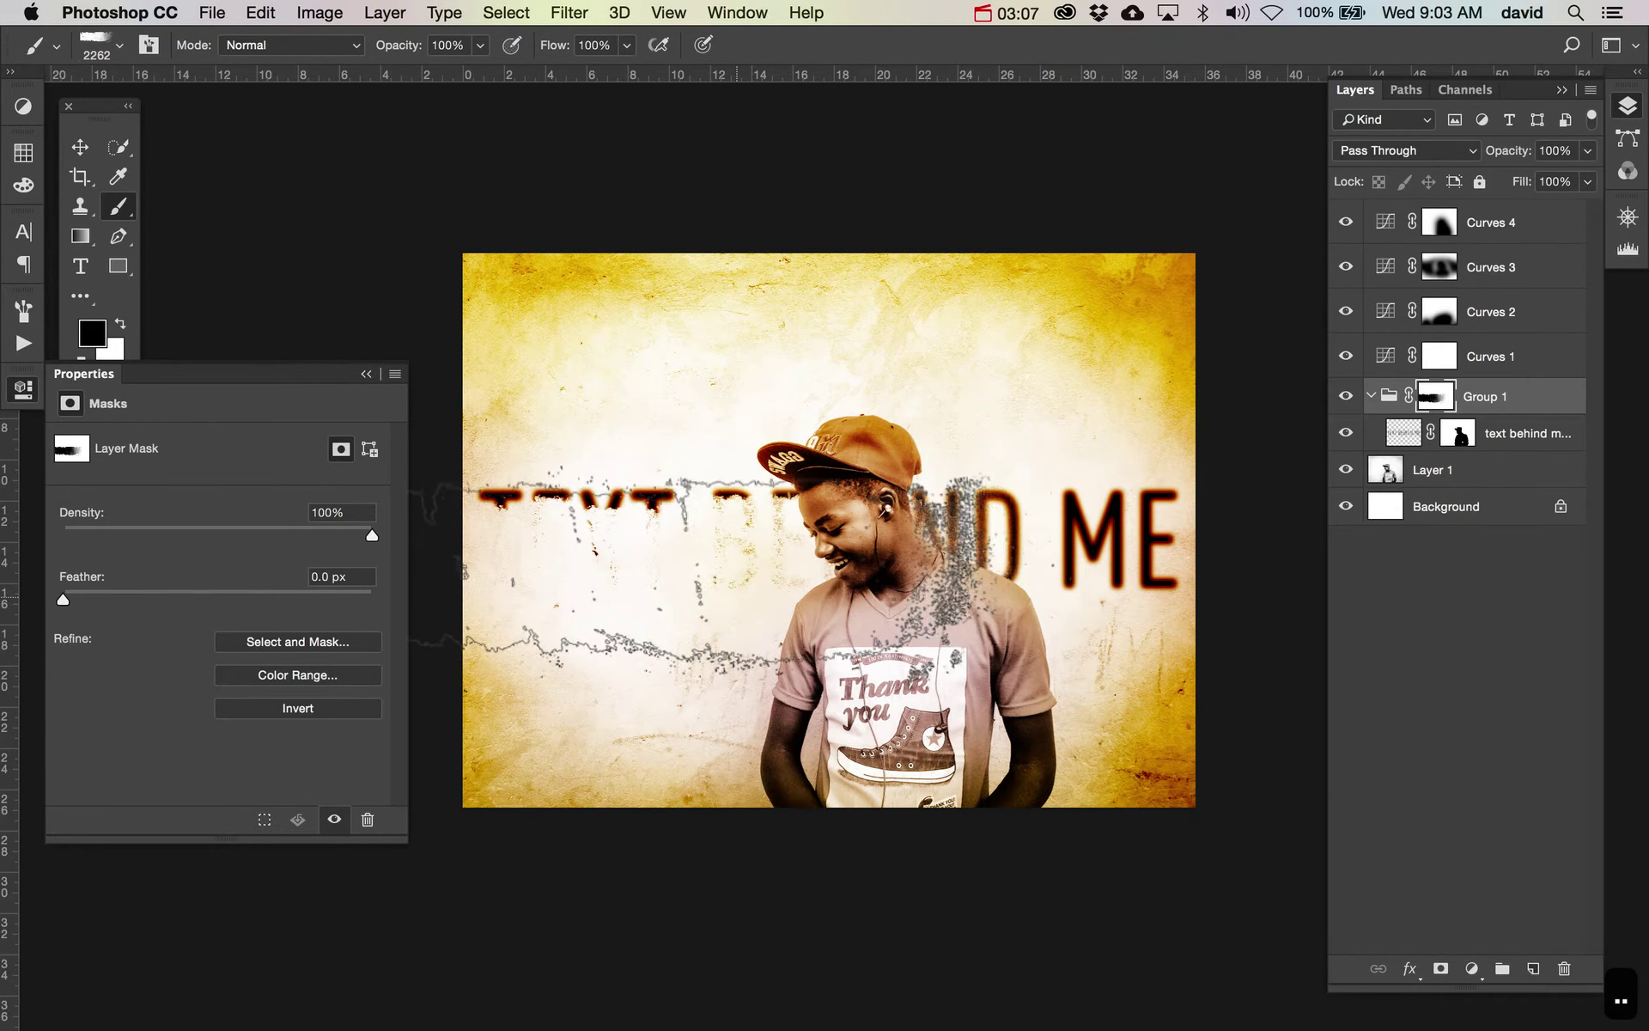
click(1014, 550)
key(x)
click(507, 530)
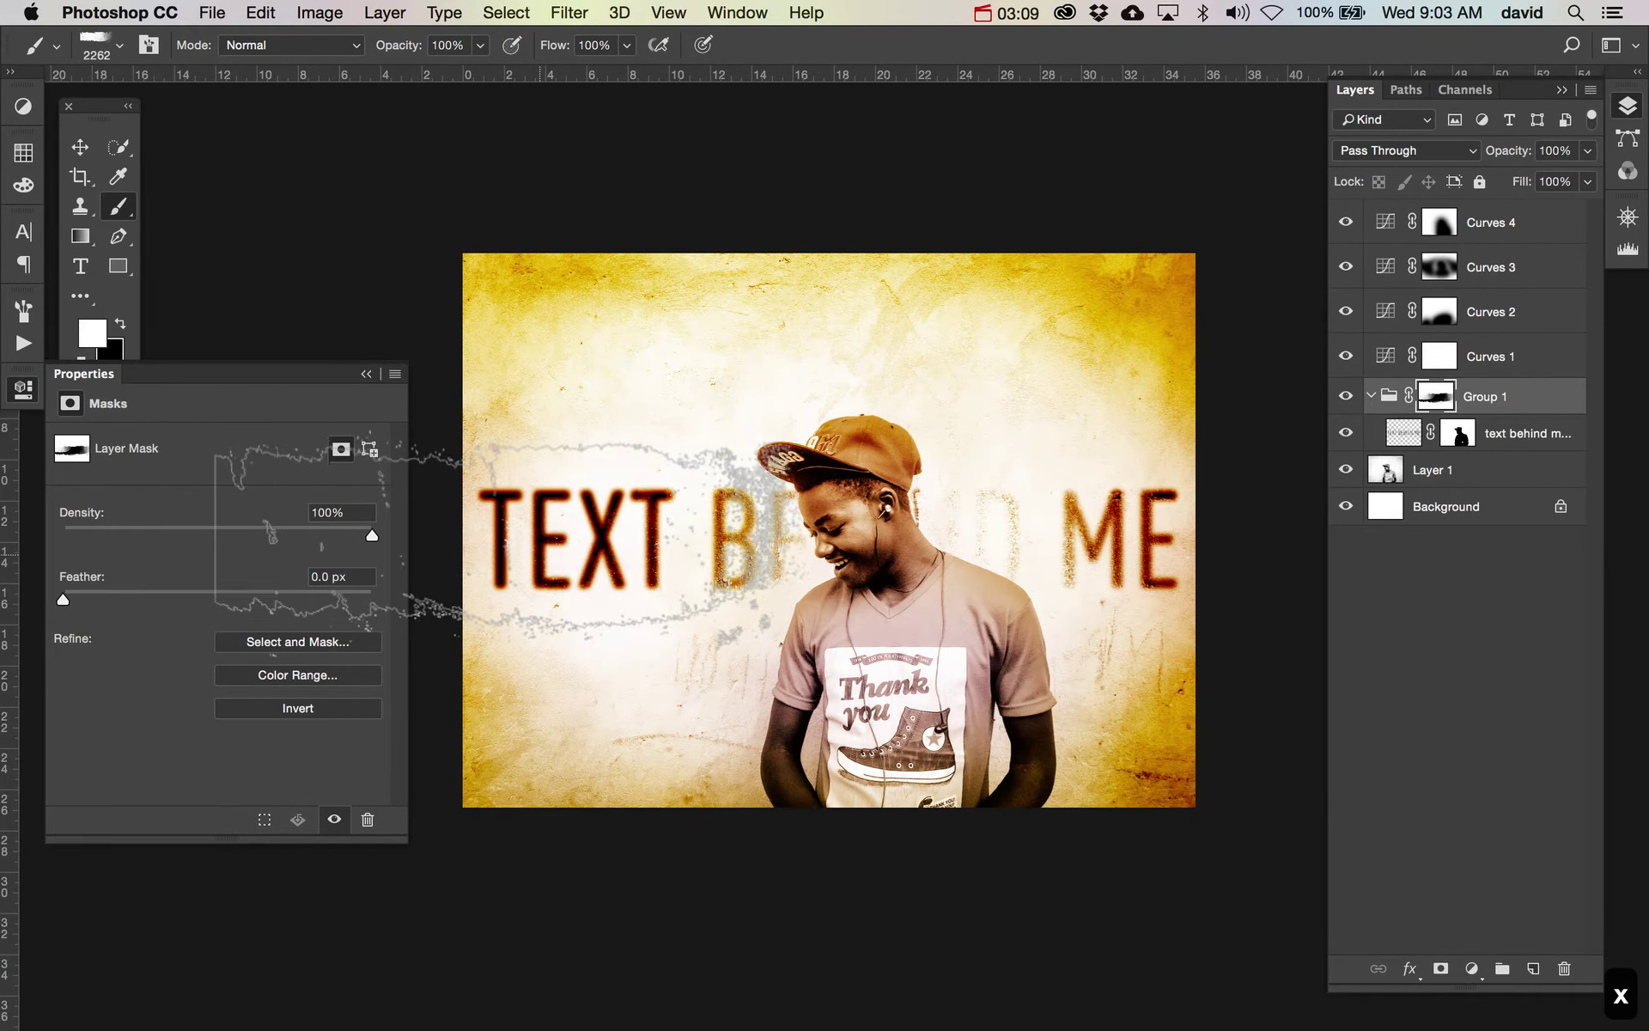
key(x)
key(x)
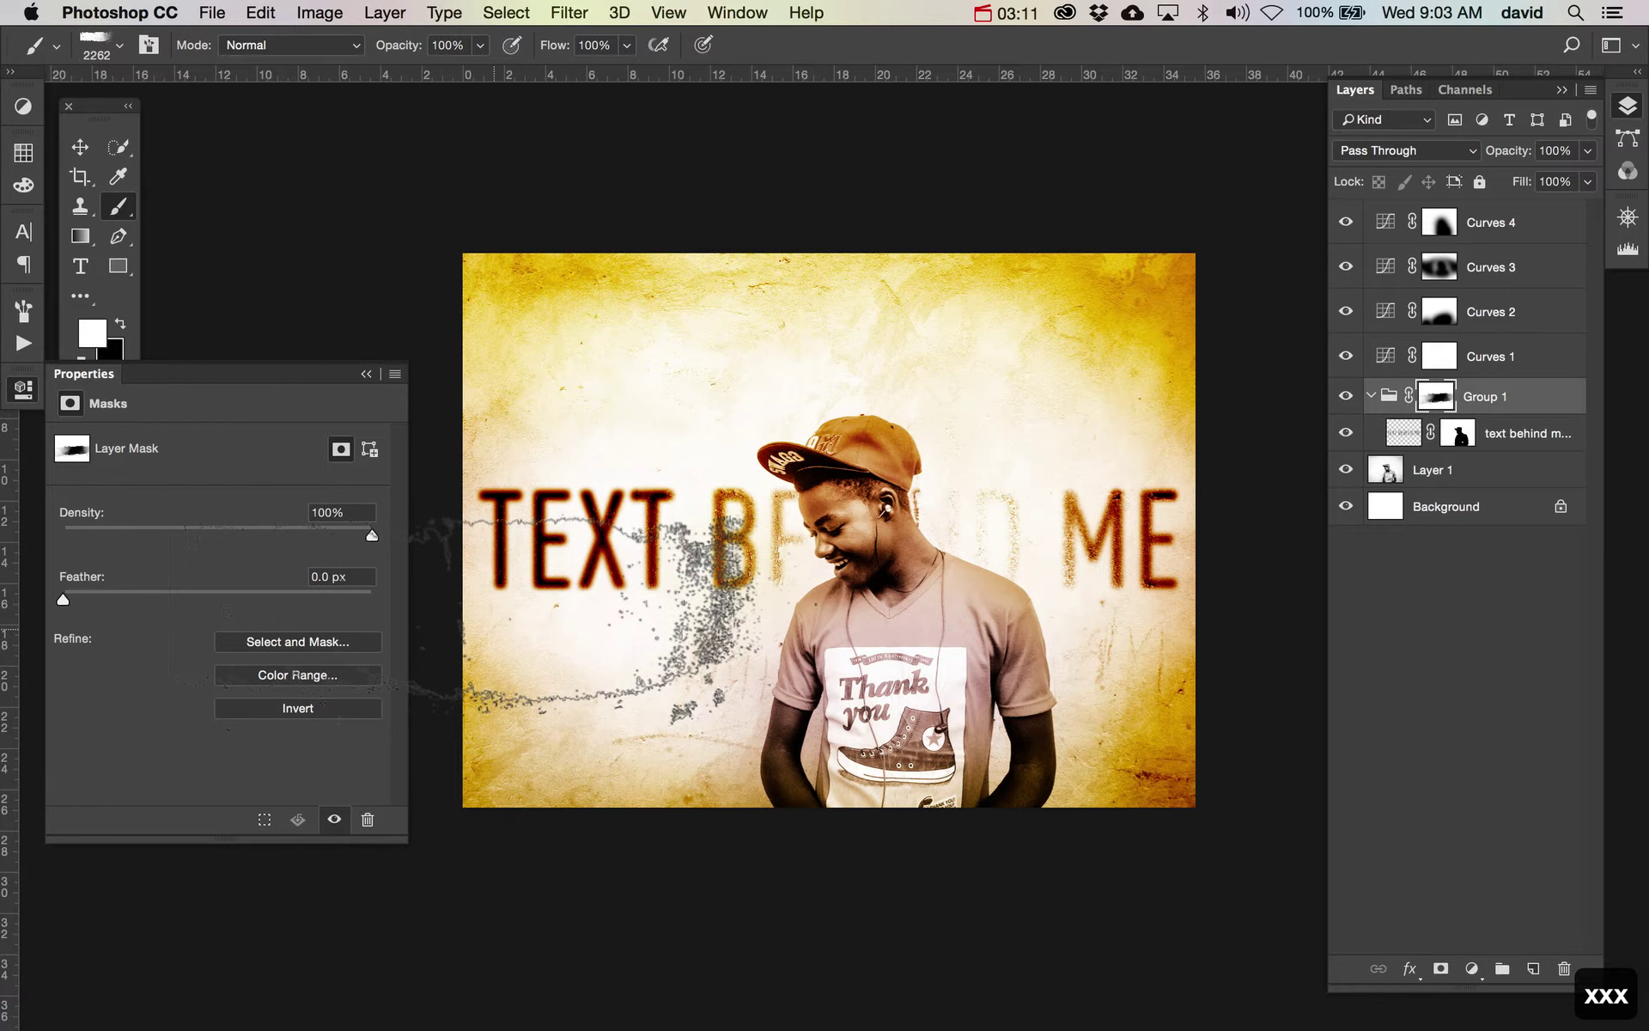
- Alternate black and white grunge stamps to break up the ND ME lettering
key(x)
click(593, 636)
key(x)
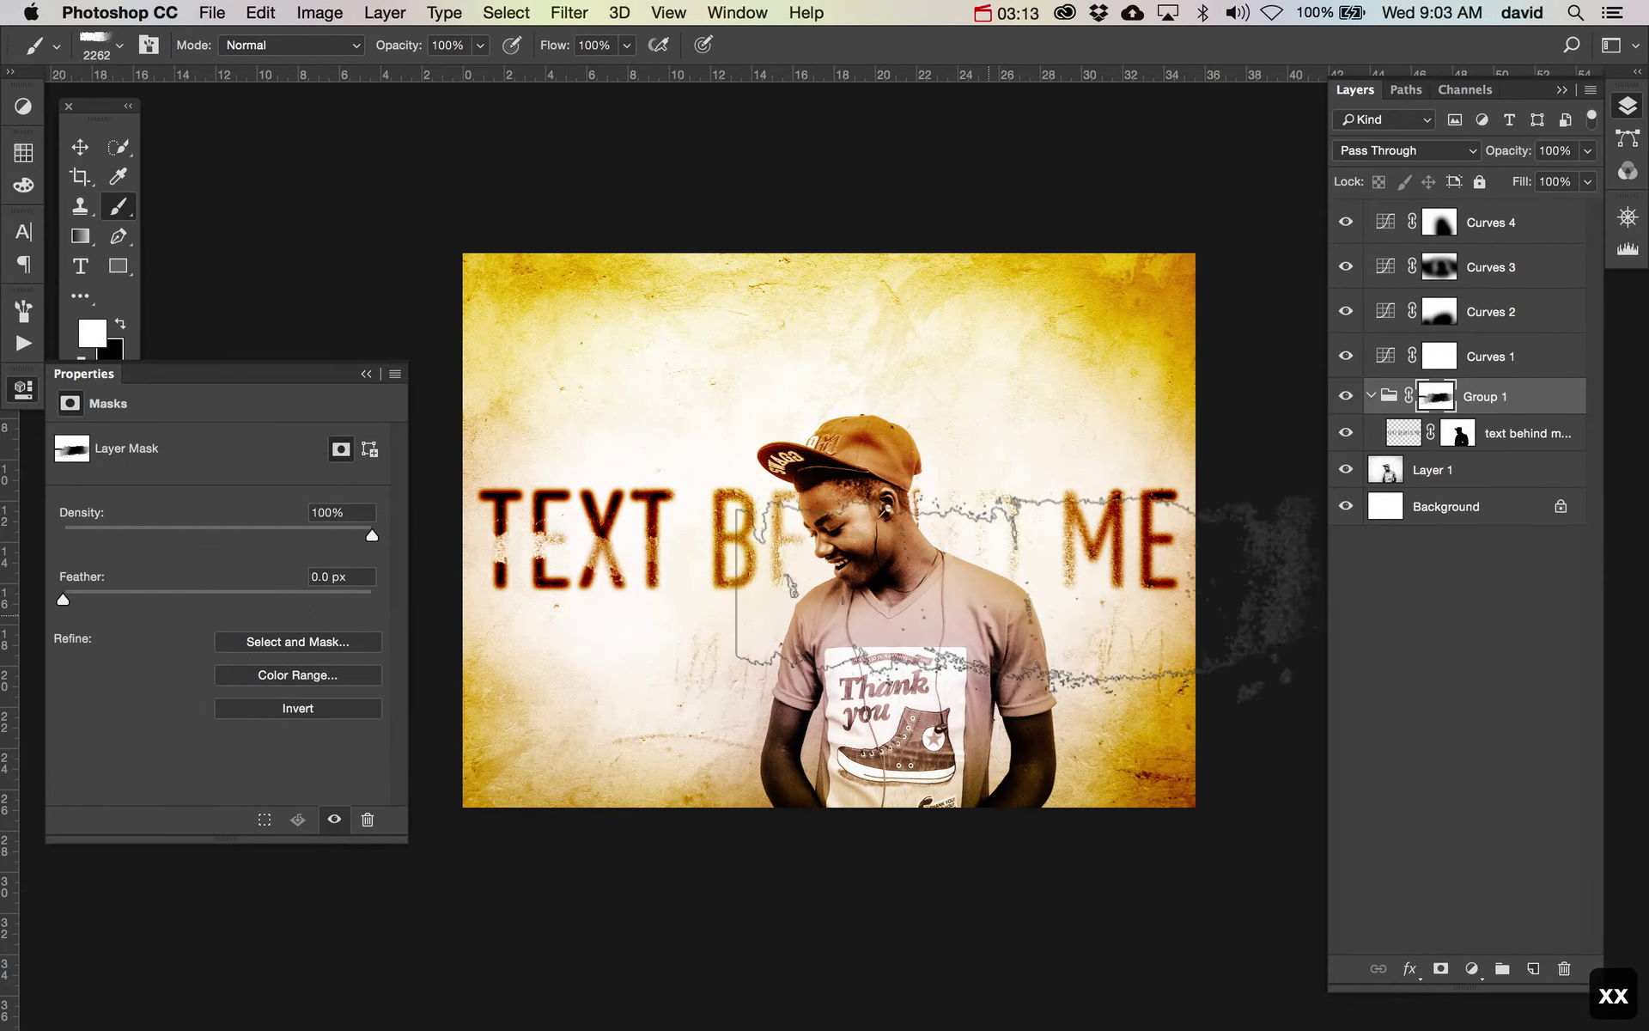
click(1031, 593)
key(x)
click(1220, 618)
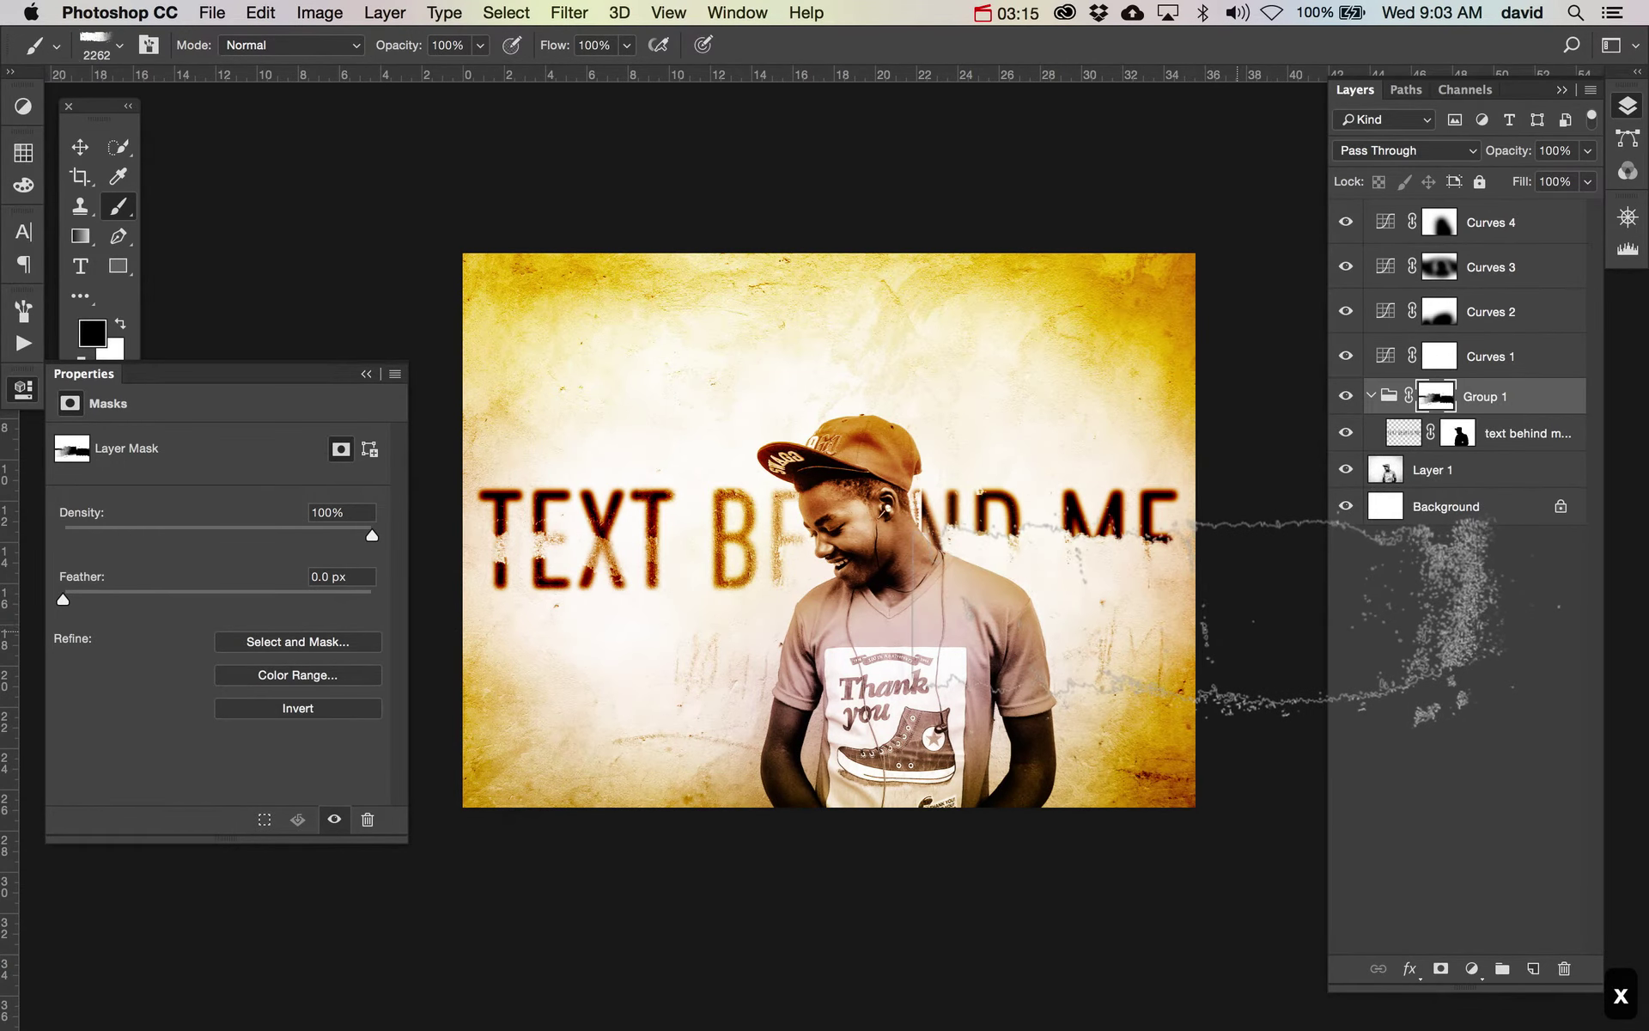
key(x)
click(1220, 610)
key(x)
click(1246, 576)
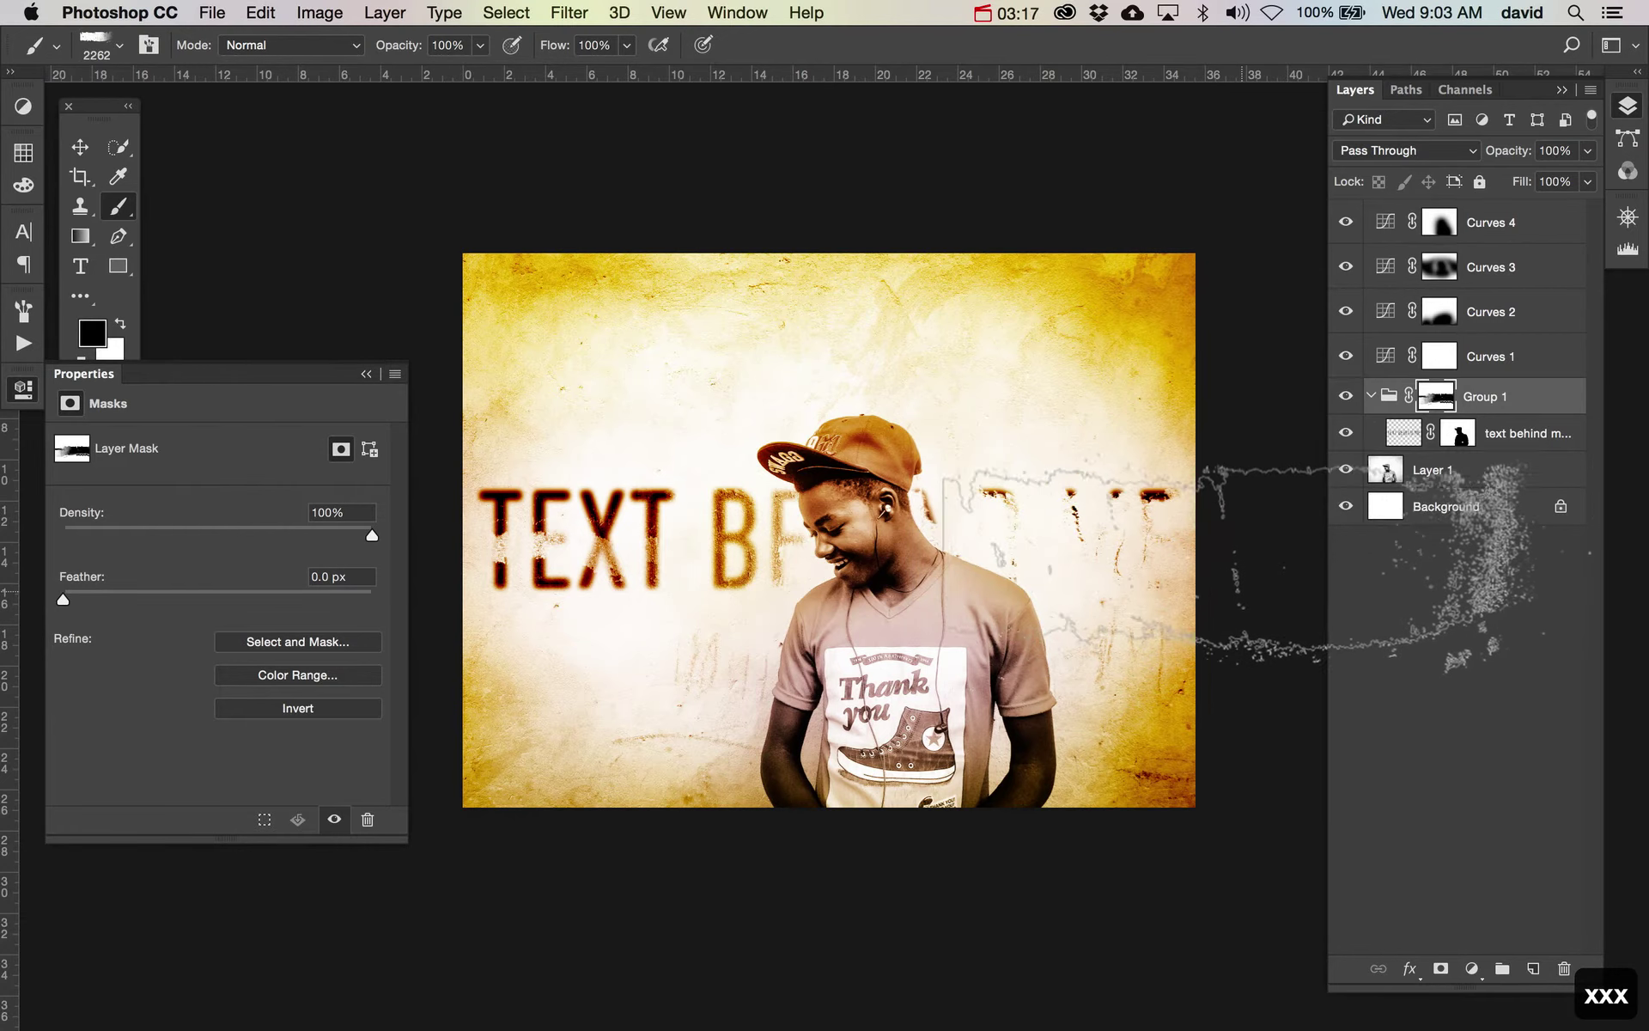
click(1168, 541)
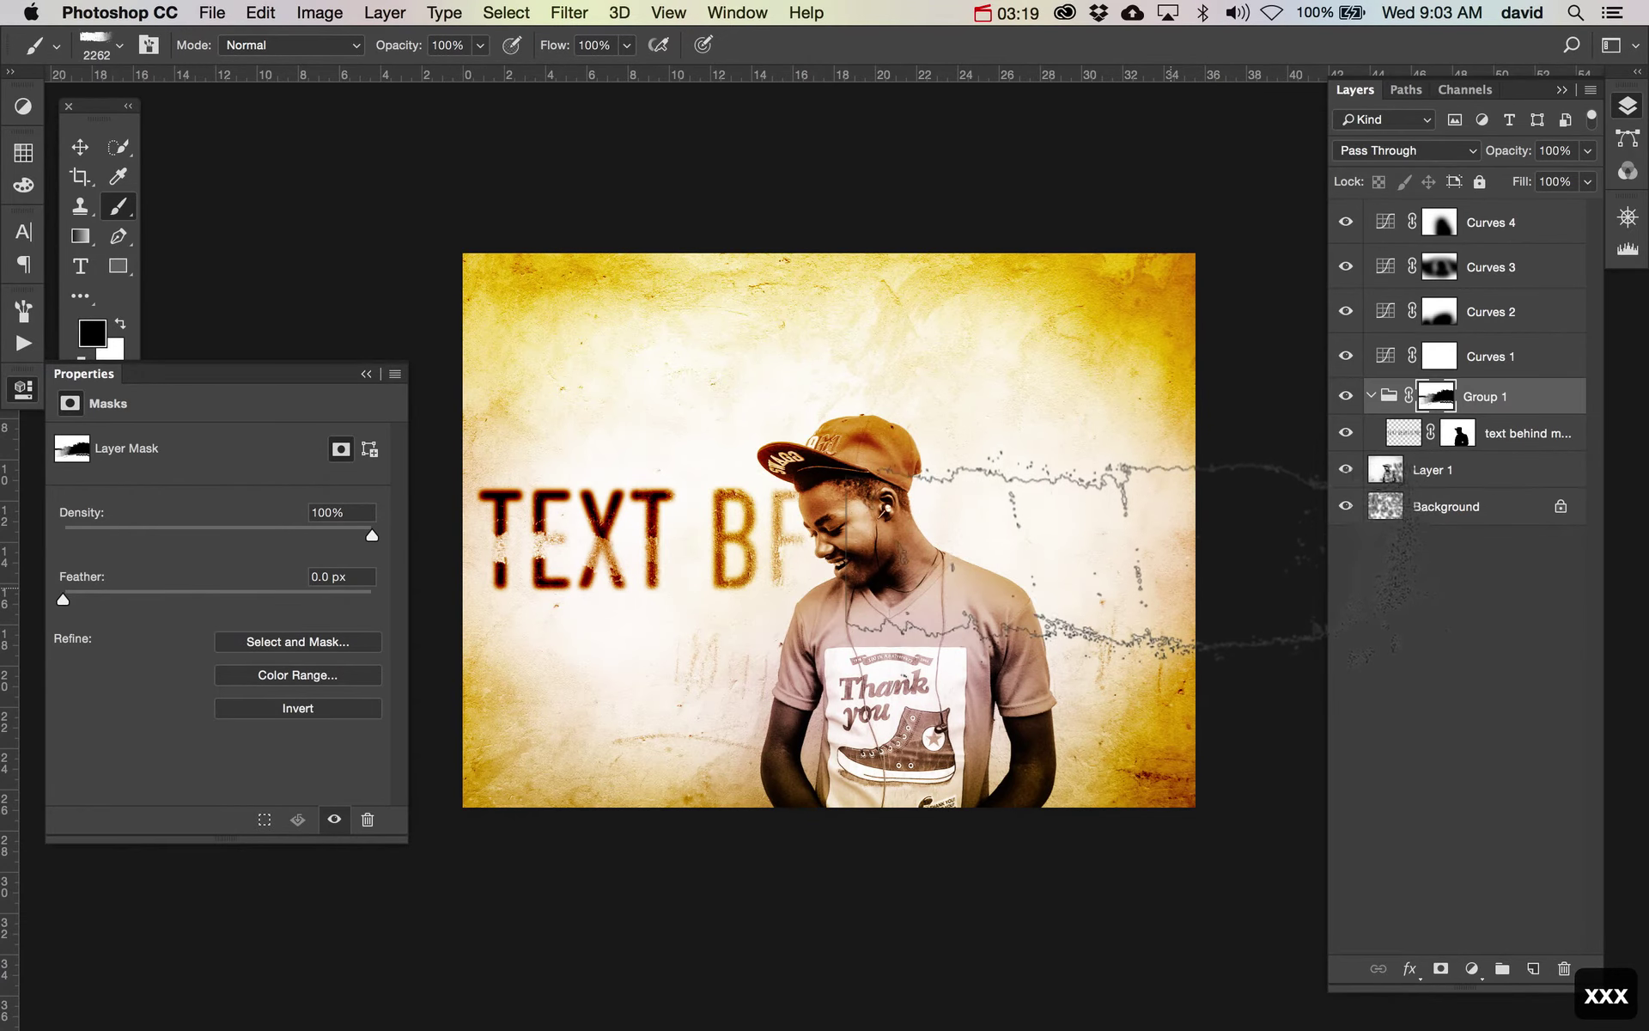
- Shrink the brush to 1500 and refine BEHIND ME with final black and white stamps
key(x)
click(1096, 558)
key(bracketleft)
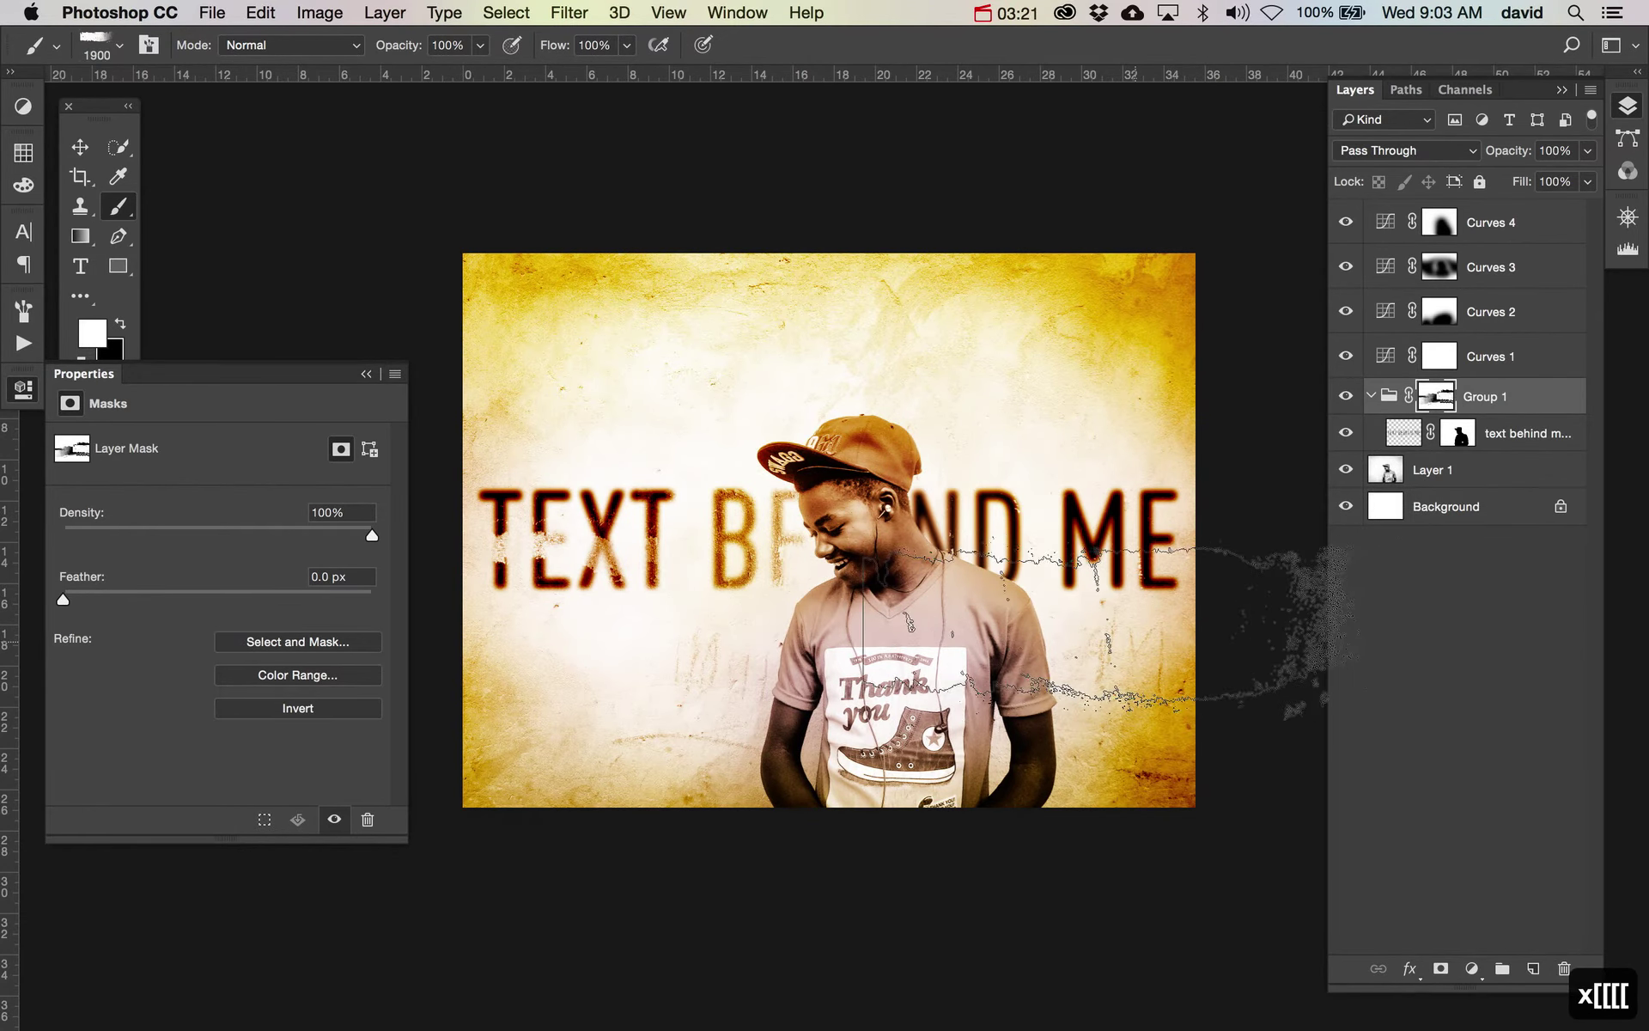
key(bracketleft)
key(bracketleft)
key(bracketleft)
key(bracketleft)
key(x)
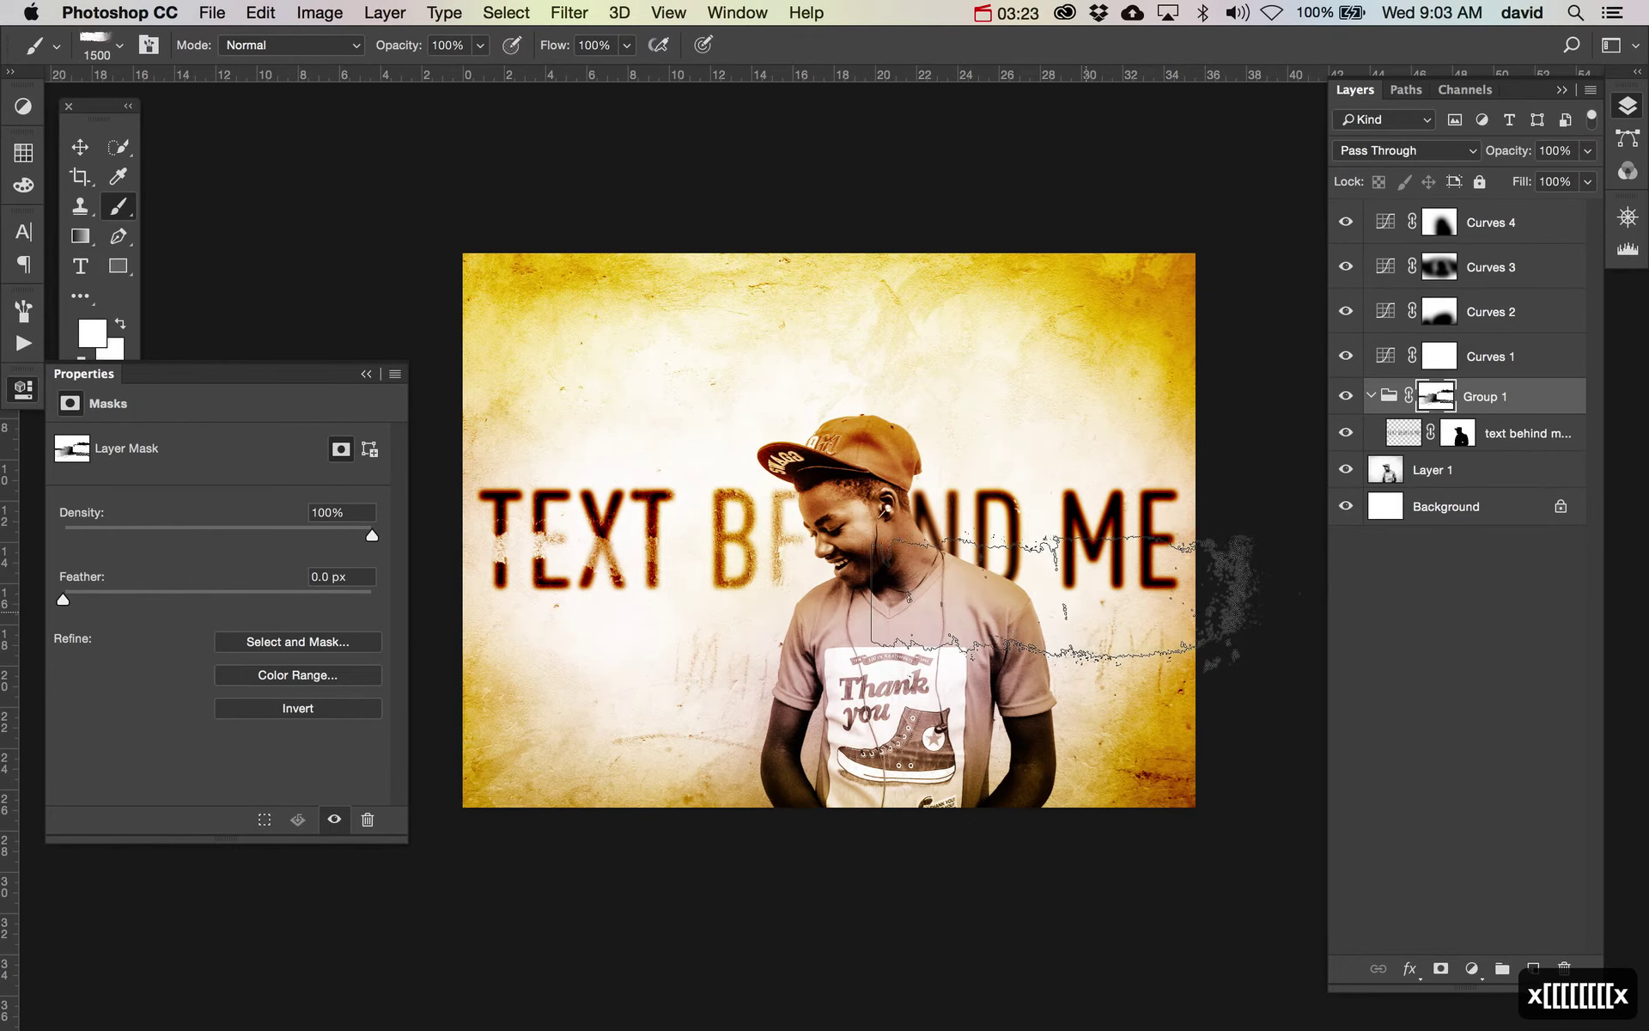
click(1039, 585)
key(x)
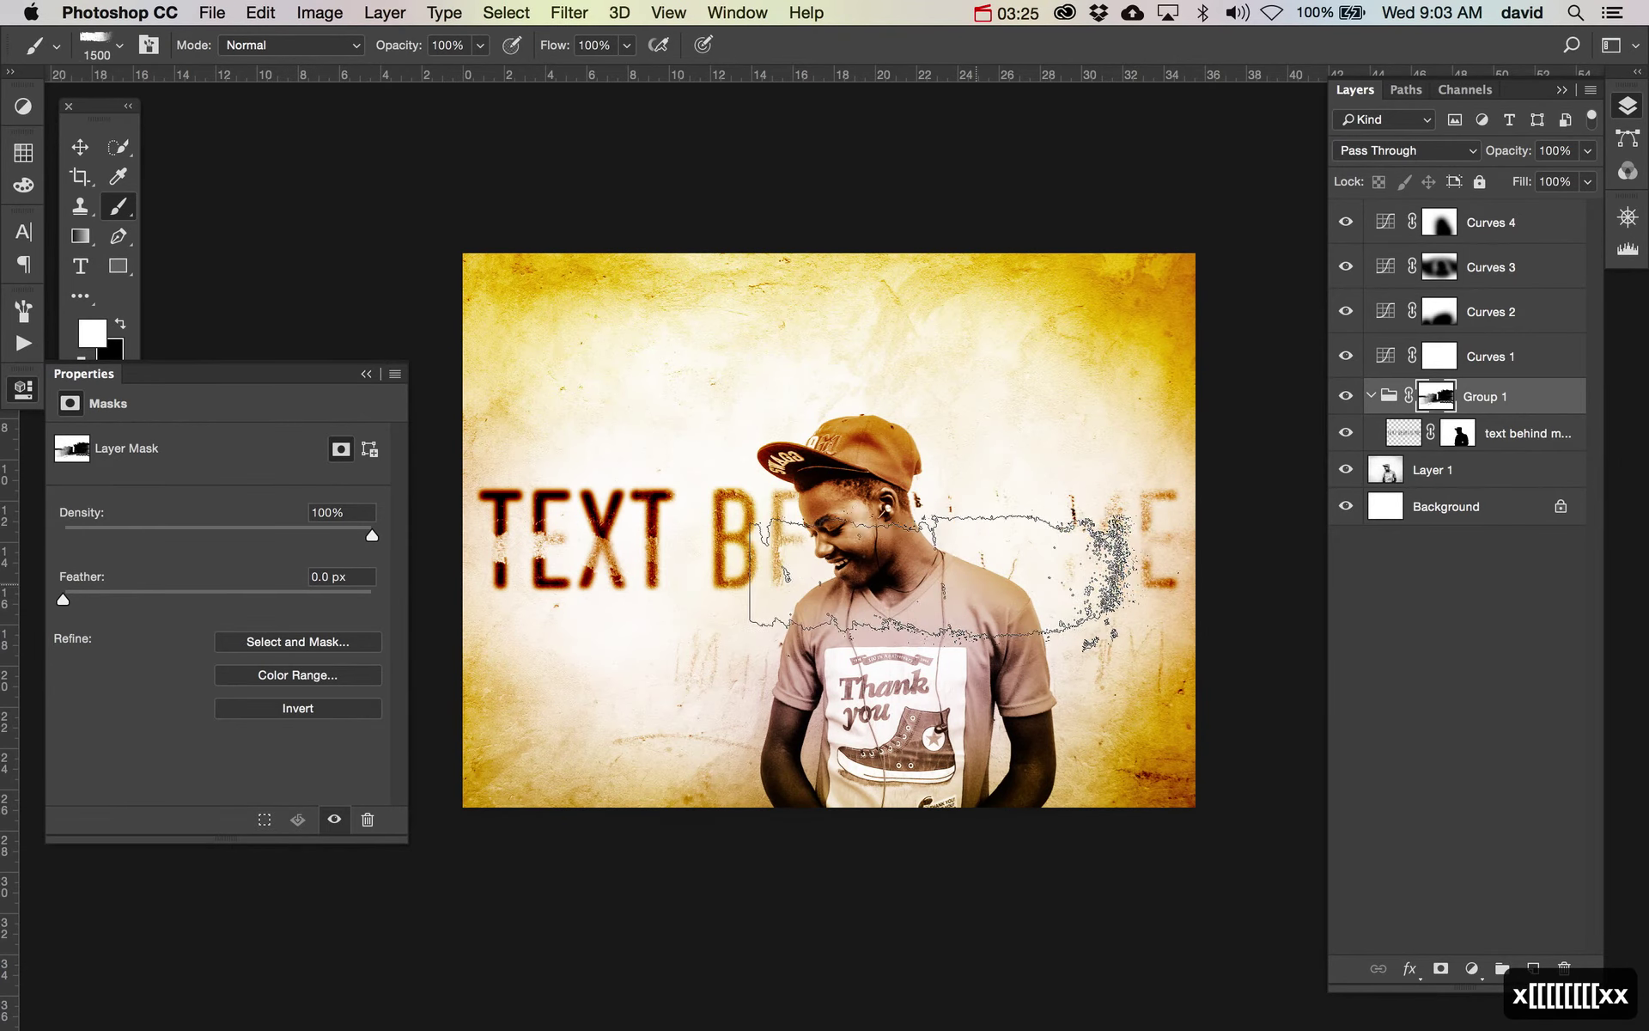
click(945, 580)
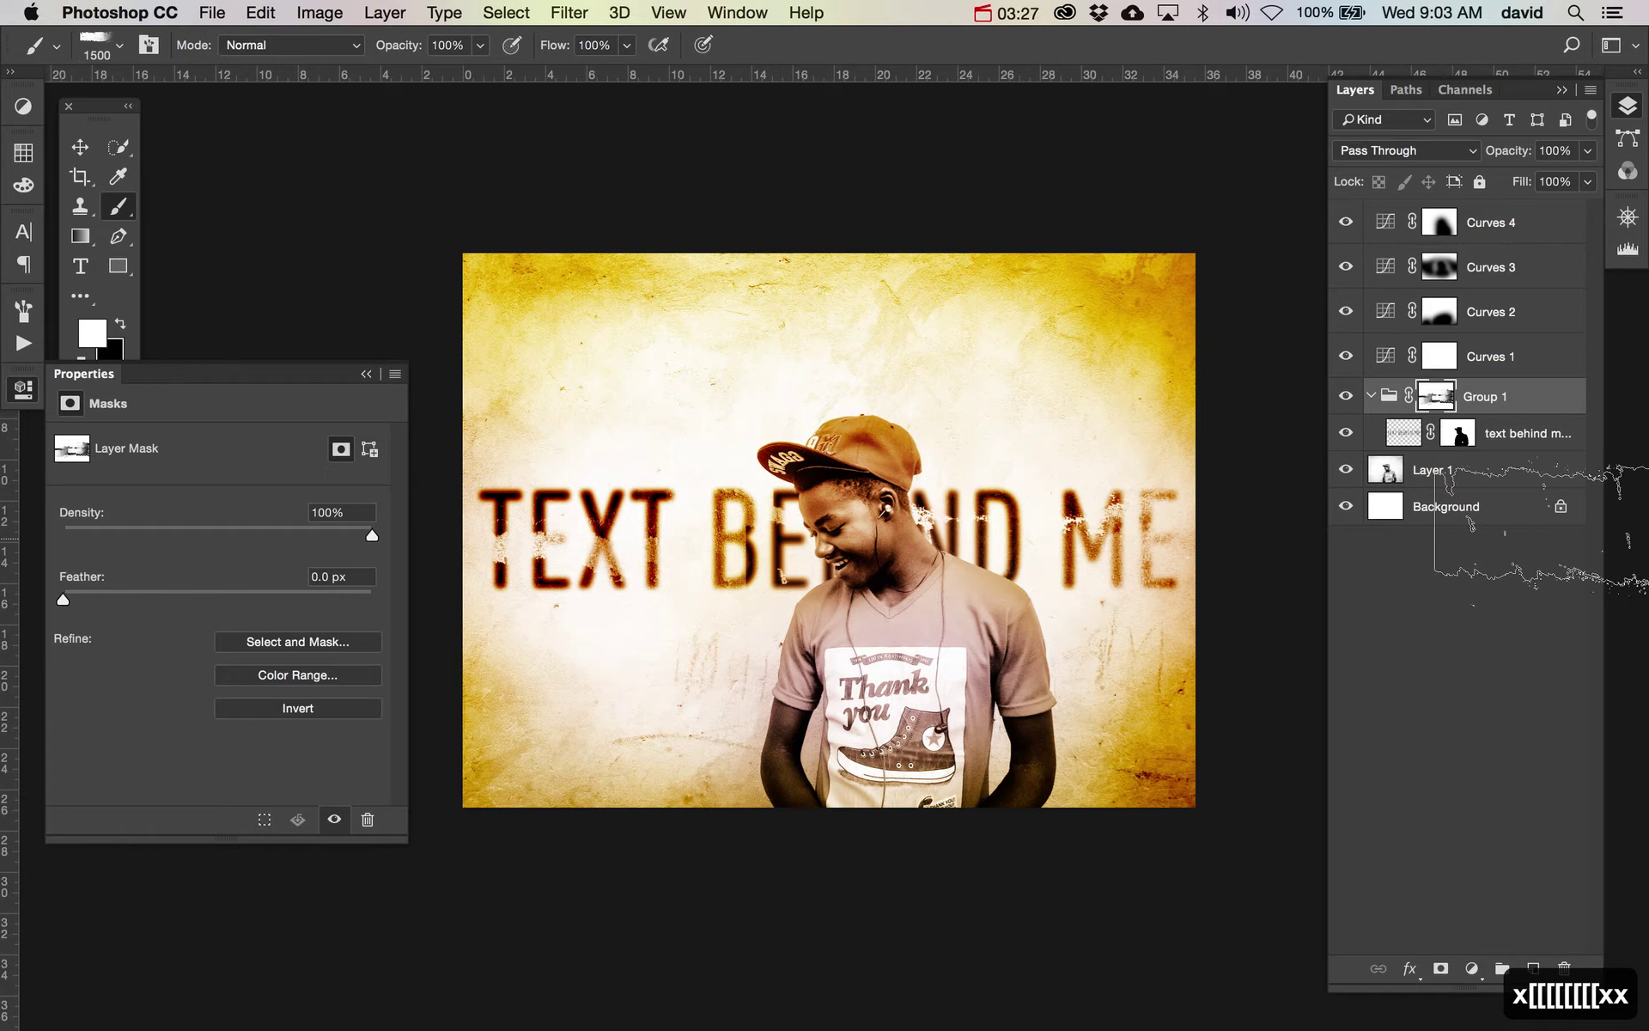
key(v)
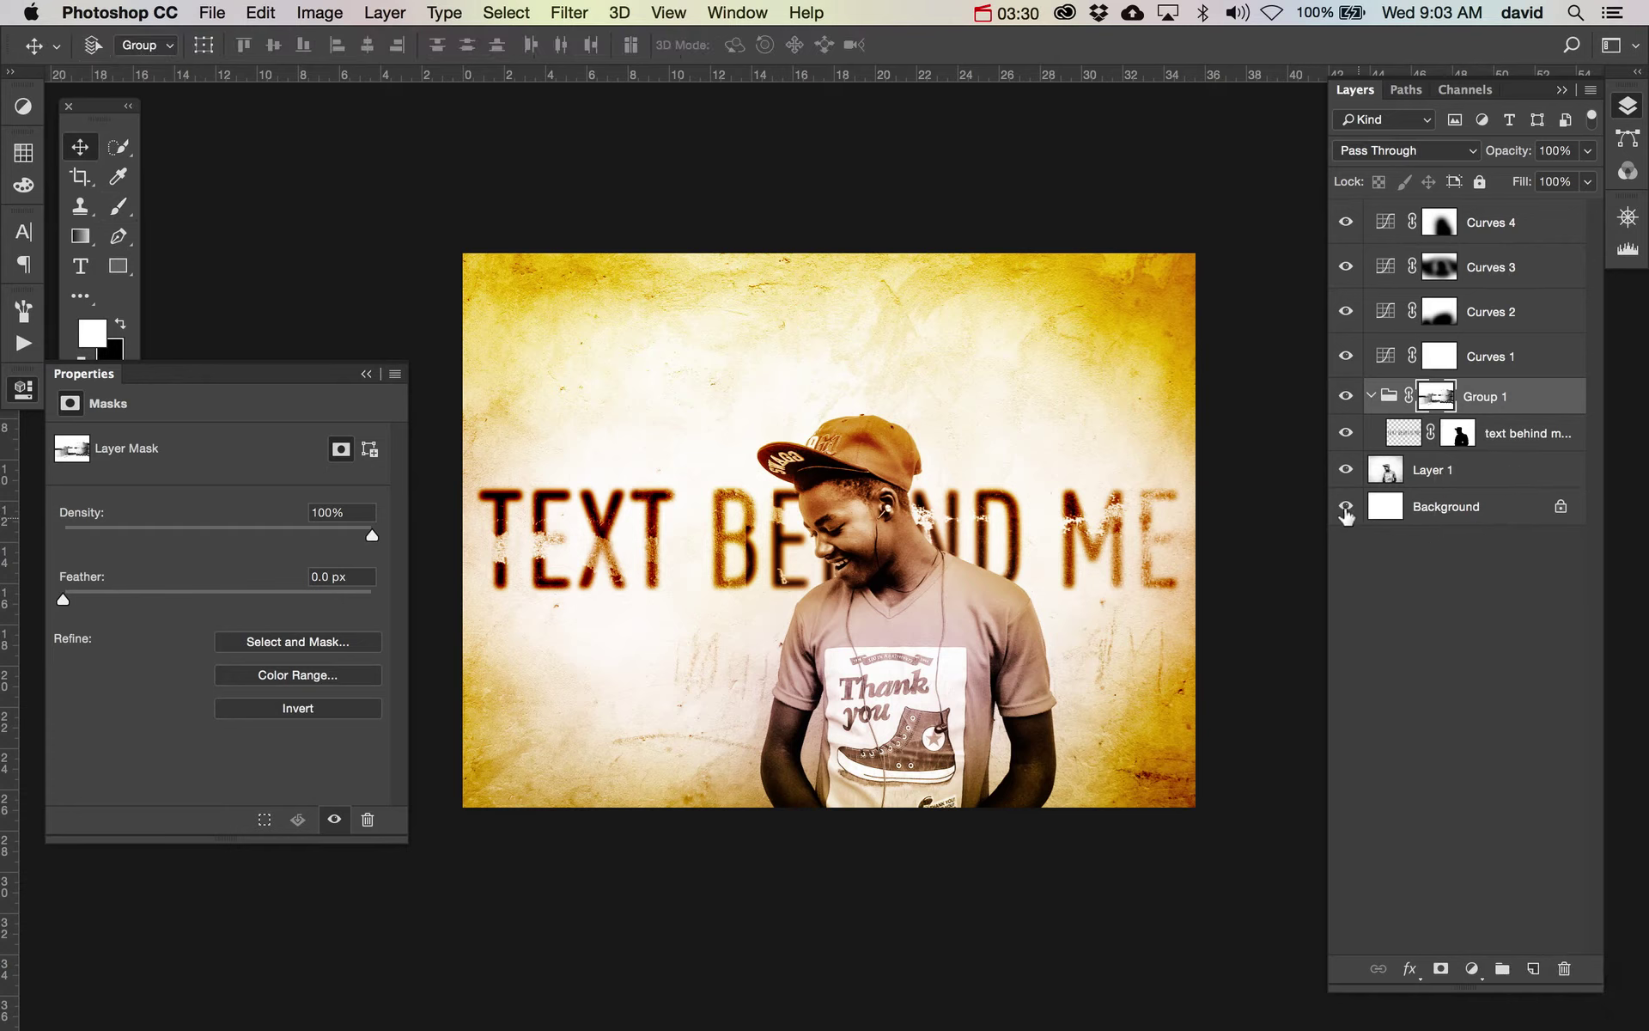
alt+click(1347, 471)
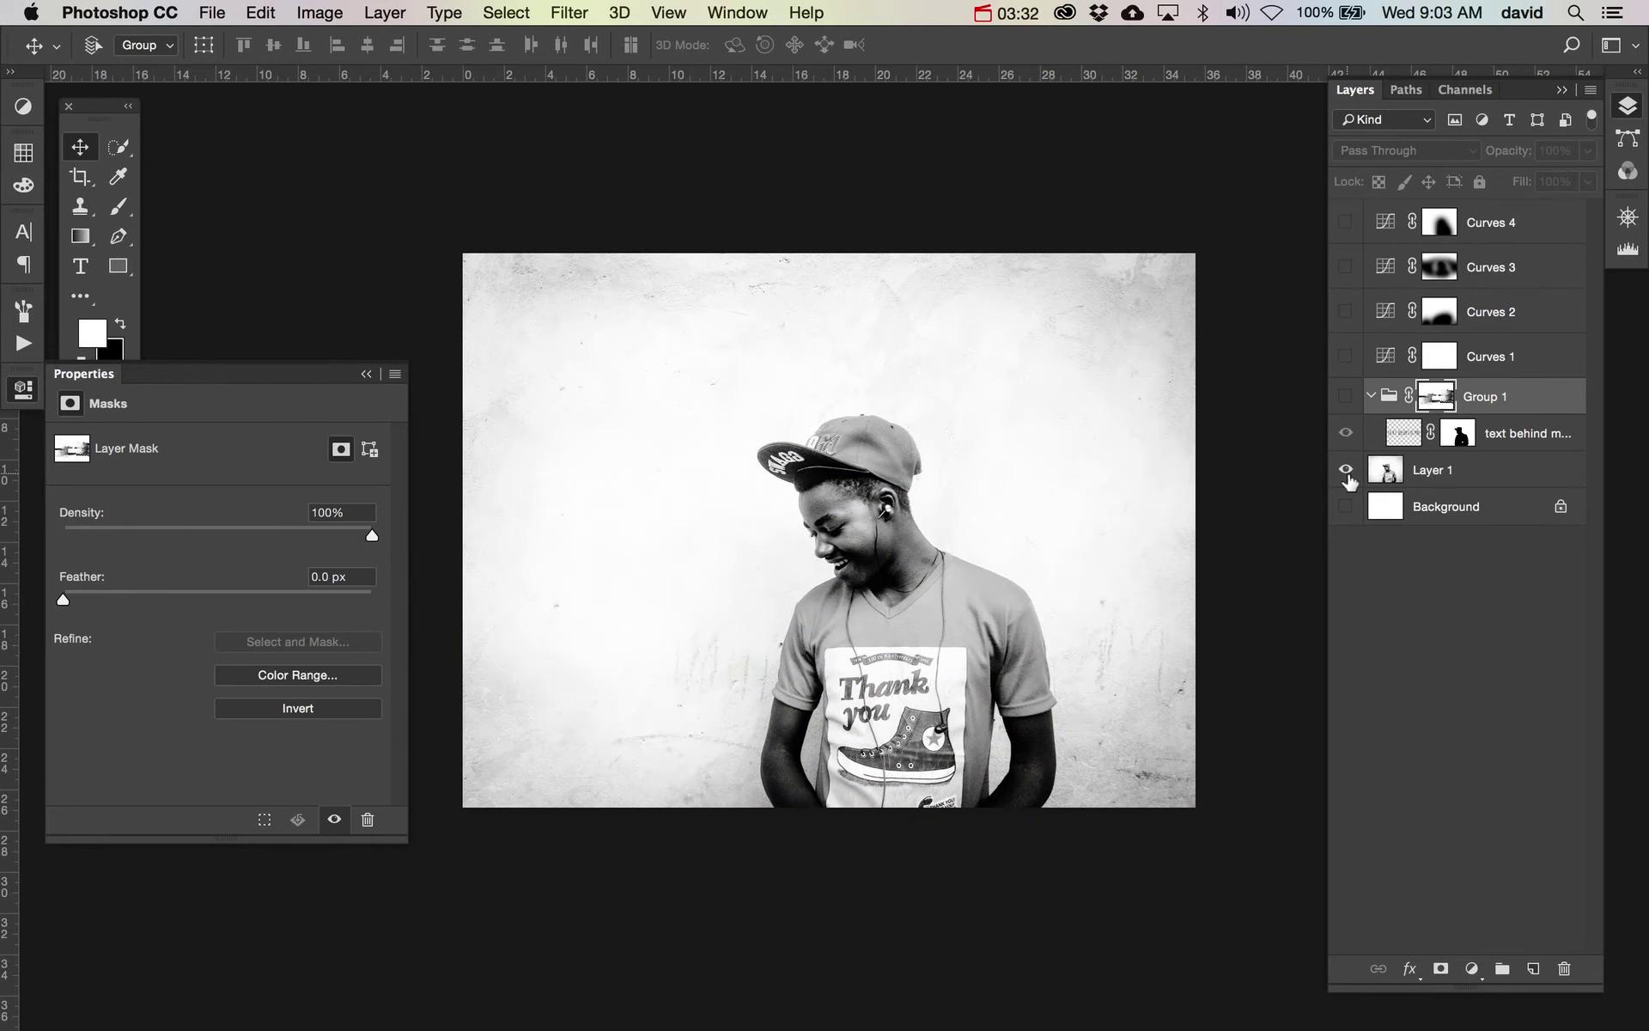
alt+click(1346, 472)
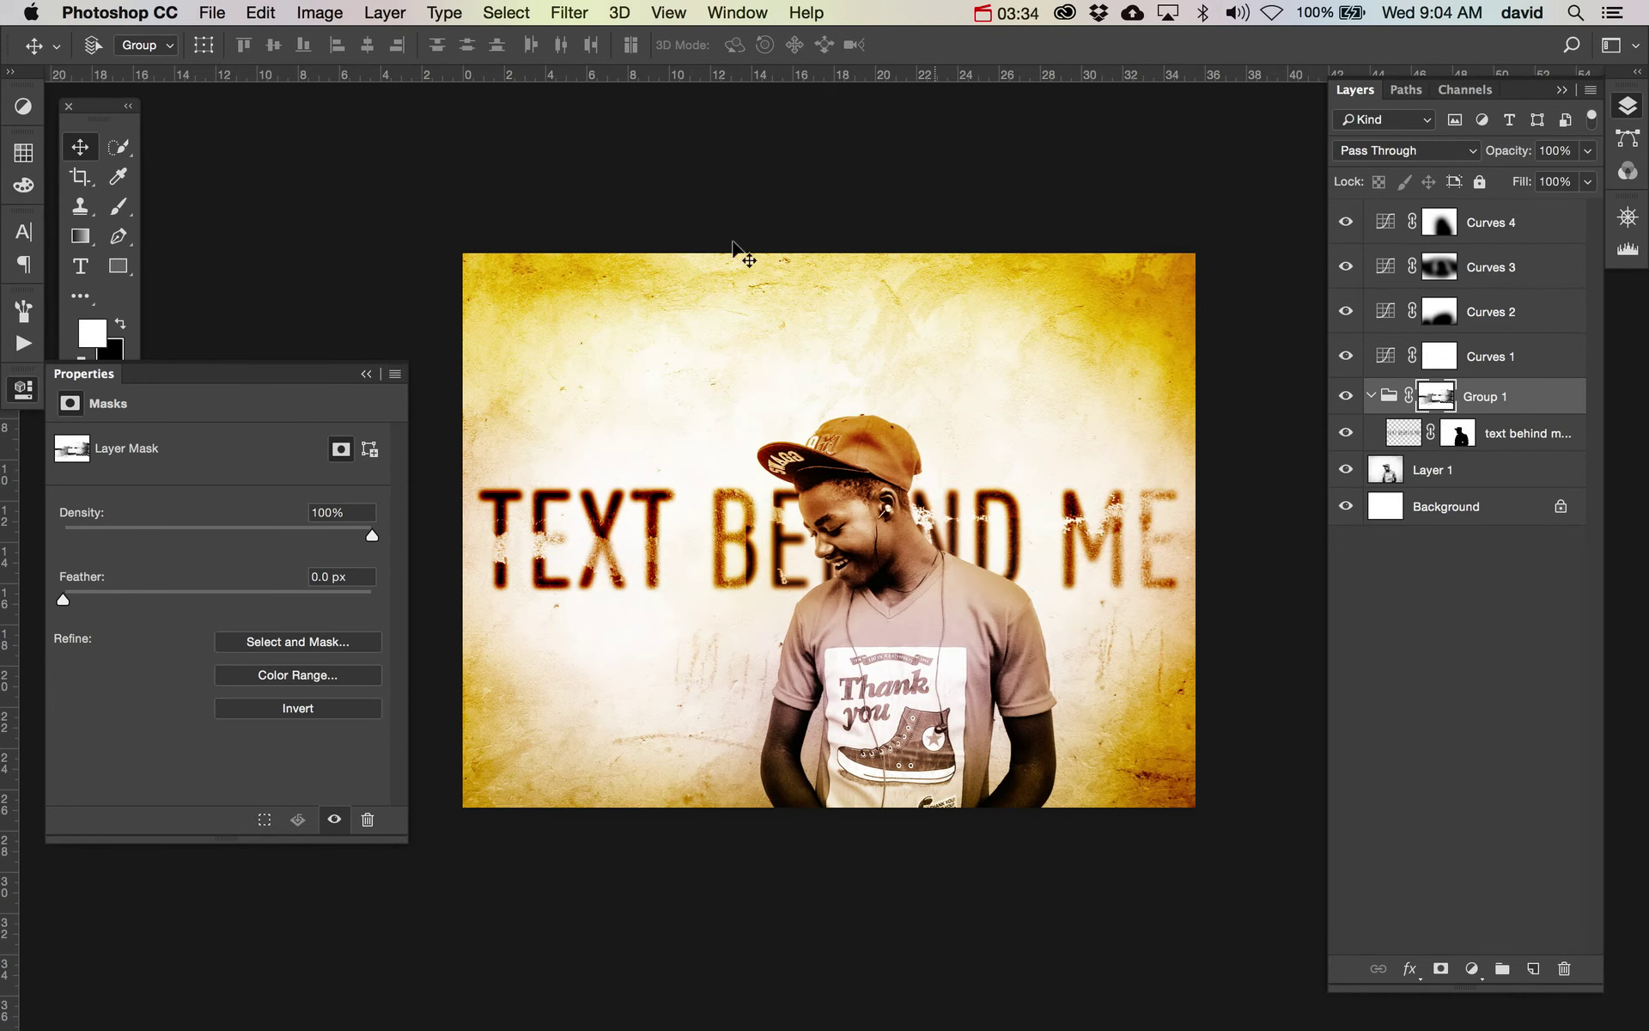